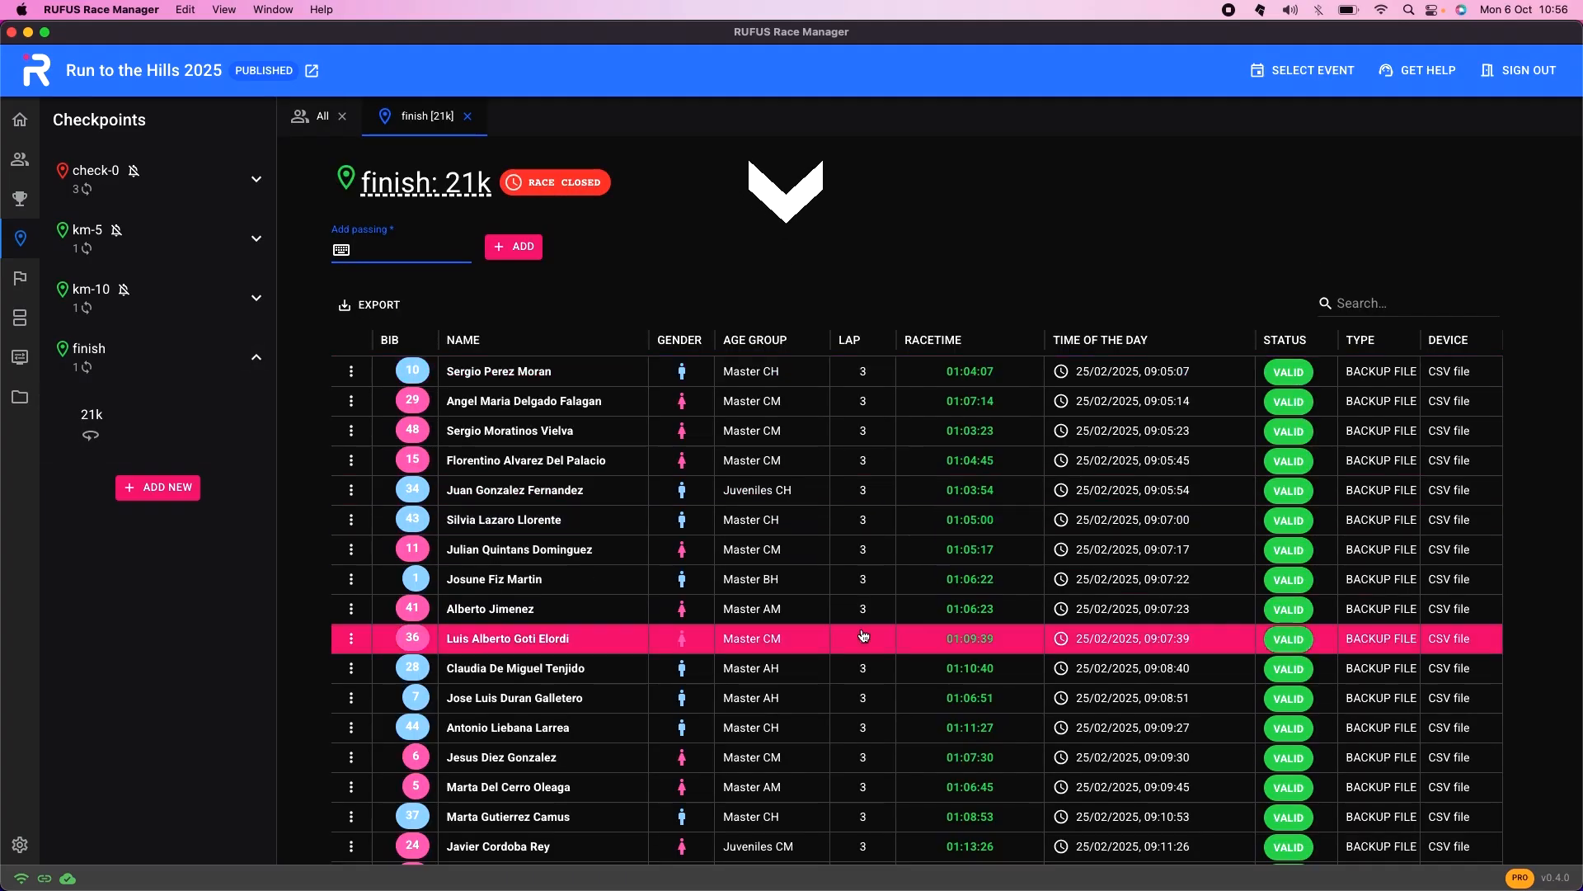
Look through the passings recorded at the 21k finish checkpoint and open the Event Control overview.
{"action": "scroll", "coordinate": [862, 639], "scroll_direction": "down", "scroll_amount": 4}
{"action": "scroll", "coordinate": [862, 638], "scroll_direction": "up", "scroll_amount": 5}
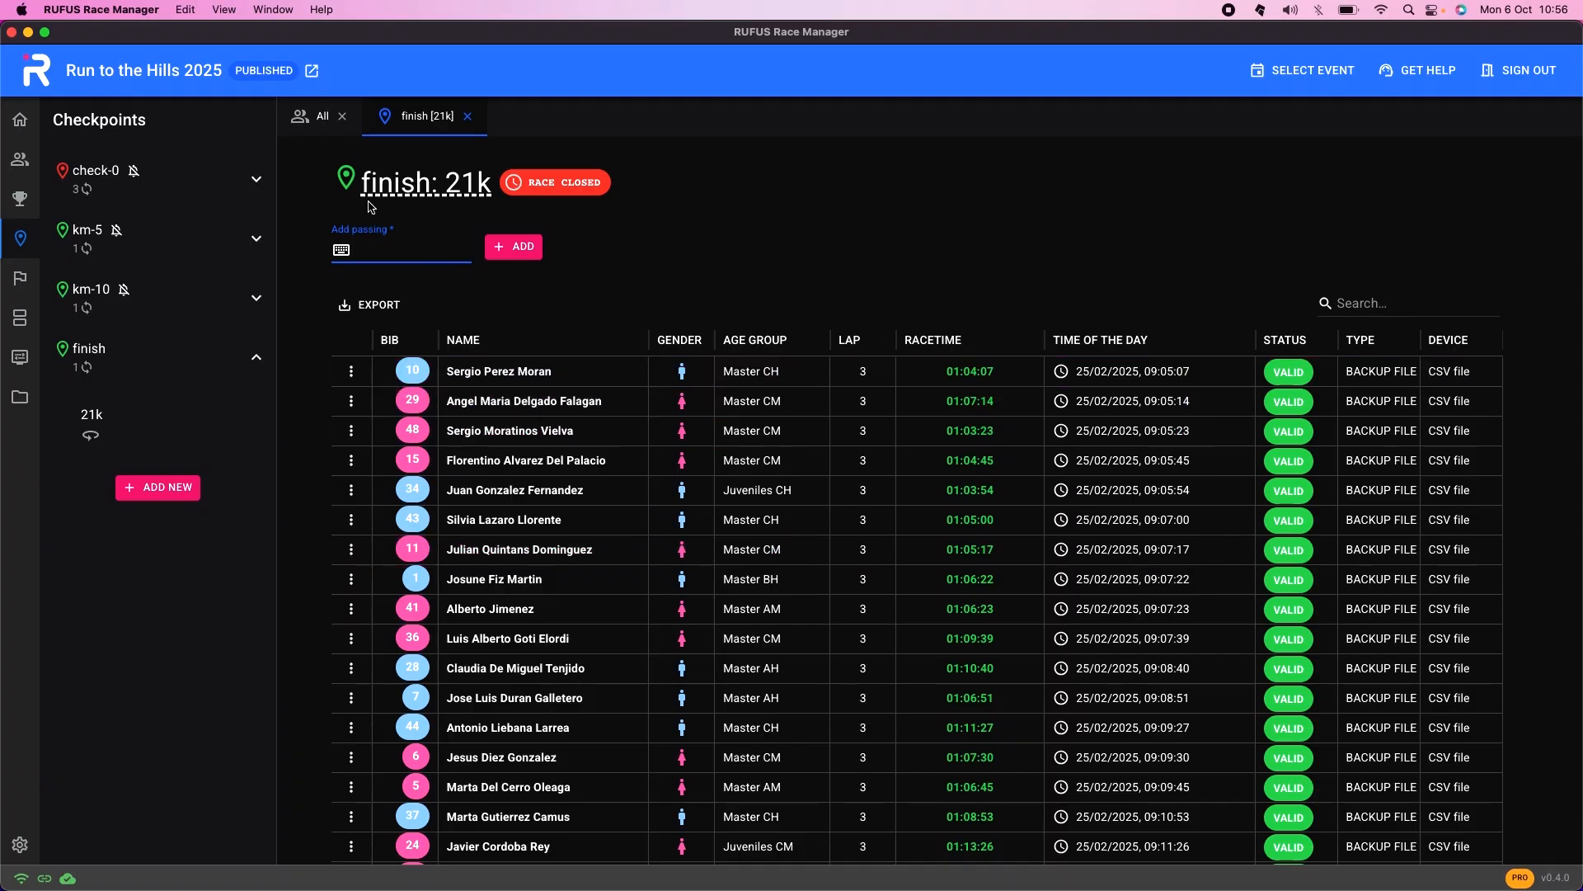
{"action": "left_click", "coordinate": [20, 121]}
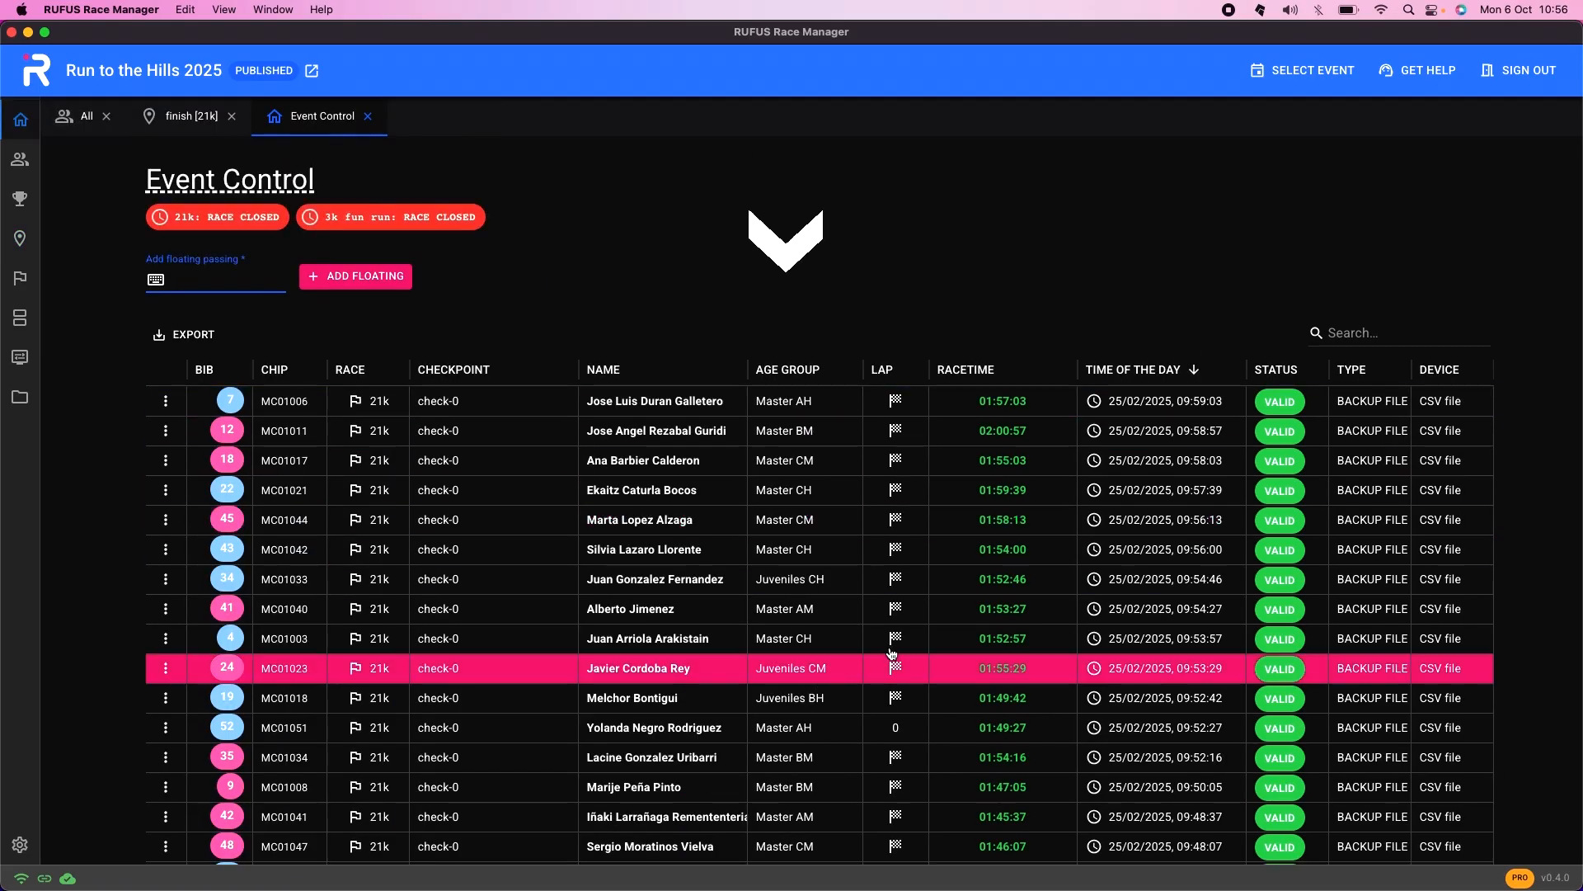
Show the All Participants list and toggle the race status sorting, ending in ascending order.
{"action": "left_click", "coordinate": [75, 113]}
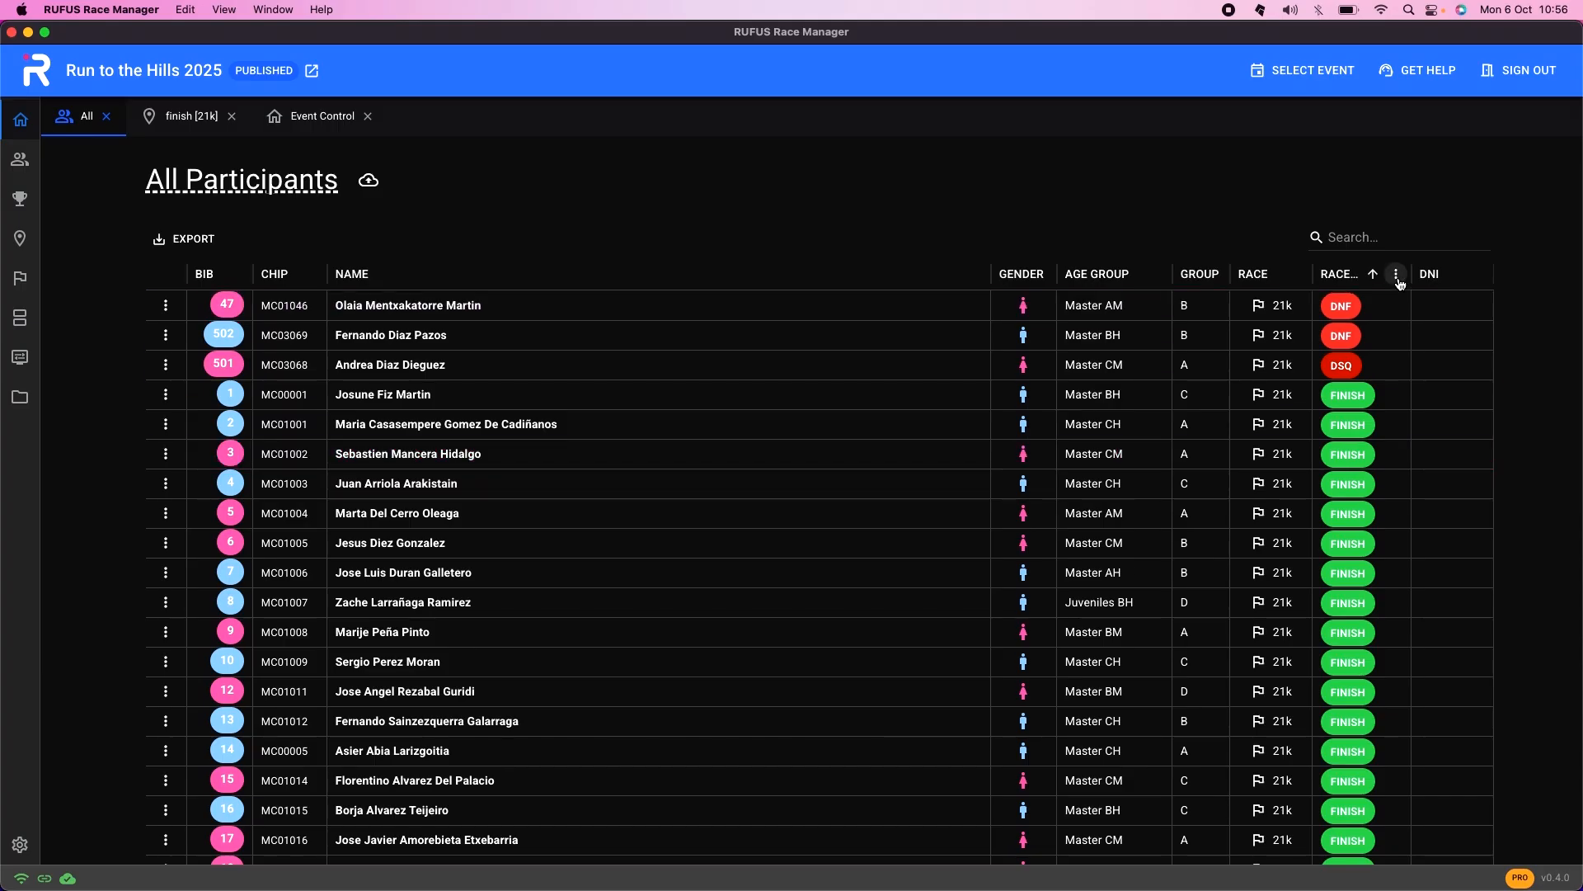
{"action": "left_click", "coordinate": [1373, 277]}
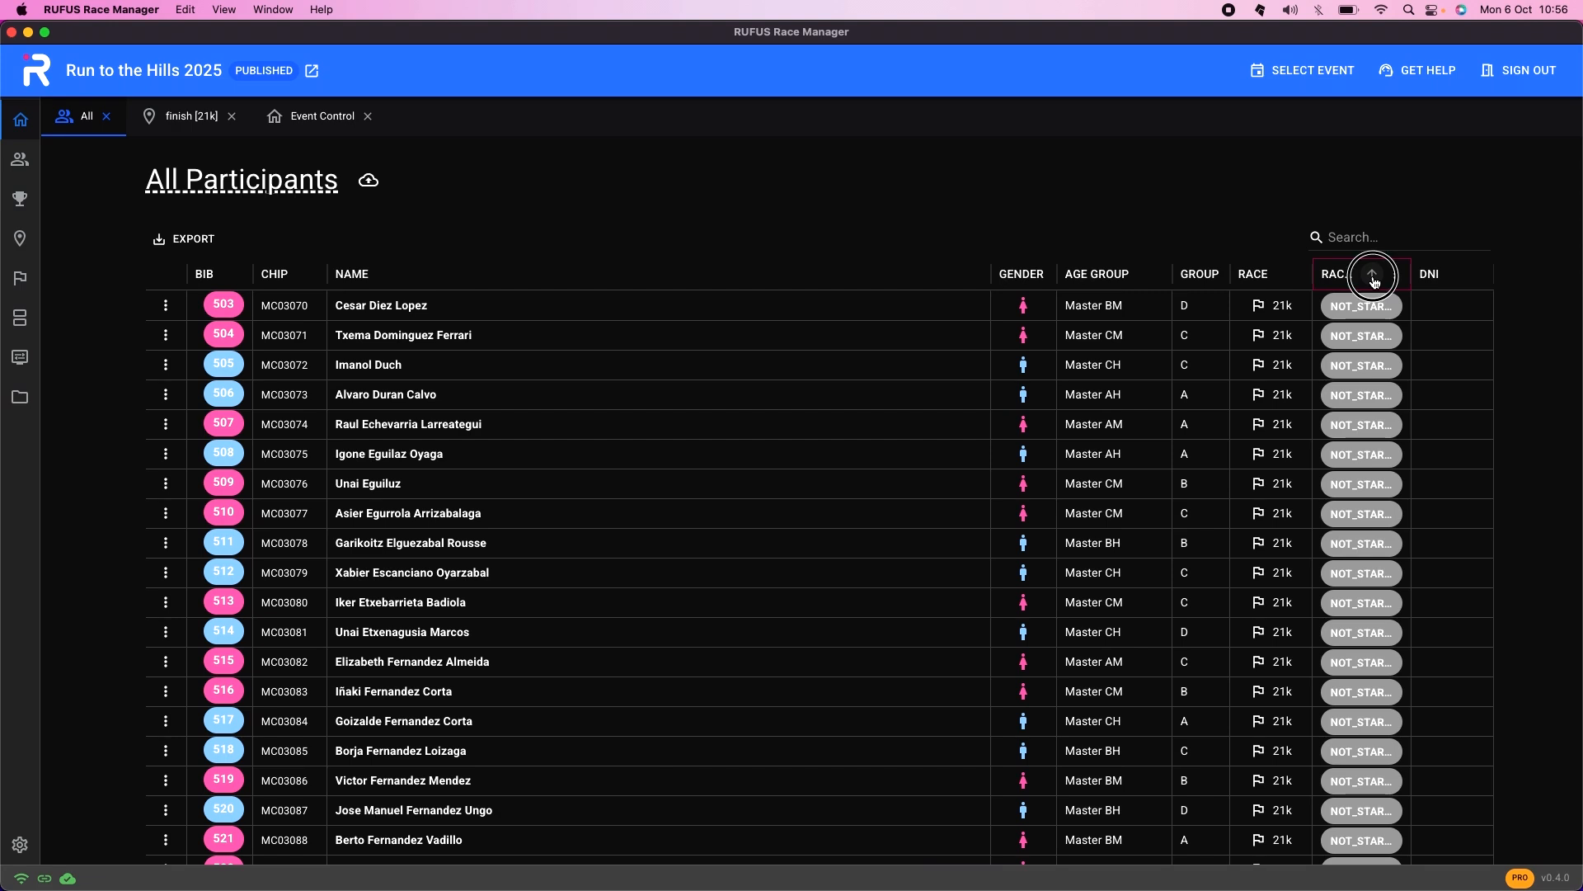
{"action": "left_click", "coordinate": [1373, 276]}
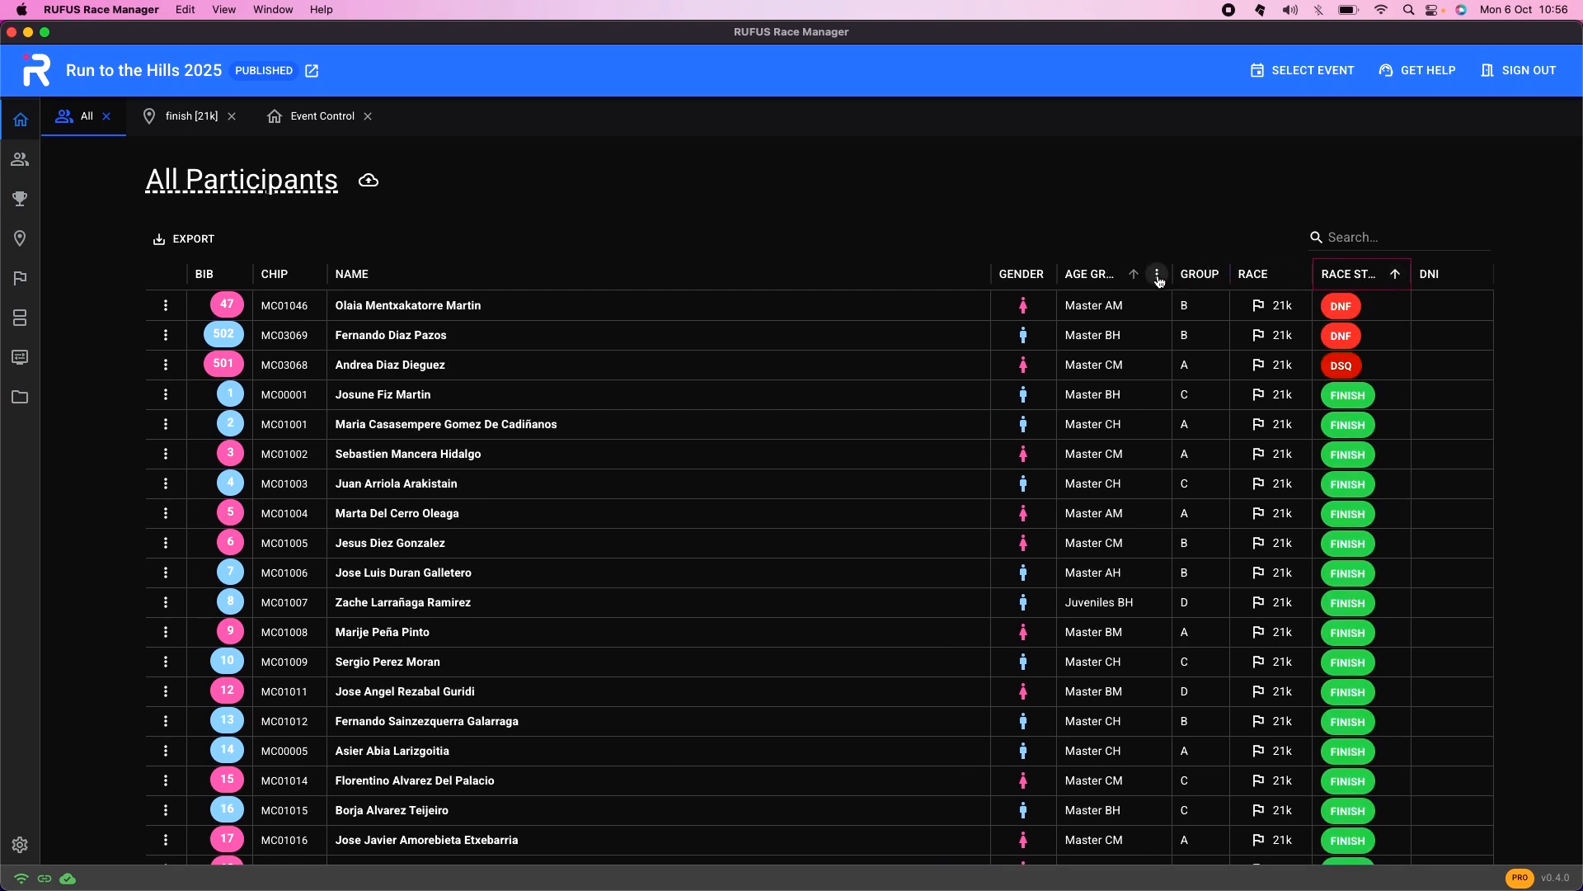
Group the participants by Age Group, and expand and collapse the Master CM group to inspect its members.
{"action": "left_click", "coordinate": [1156, 276]}
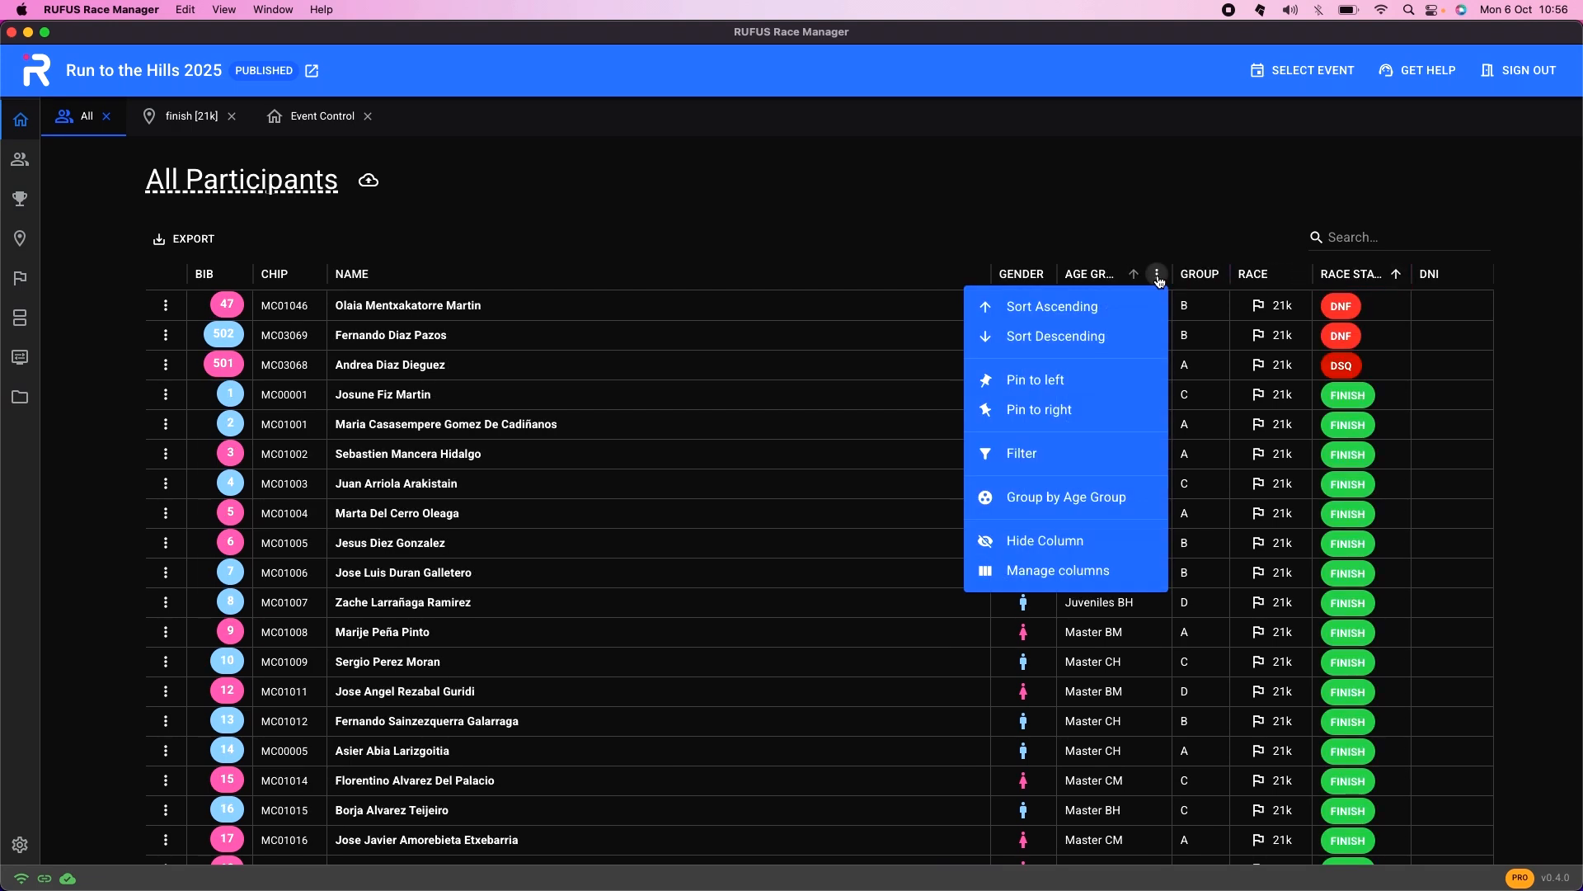
{"action": "left_click", "coordinate": [1086, 498]}
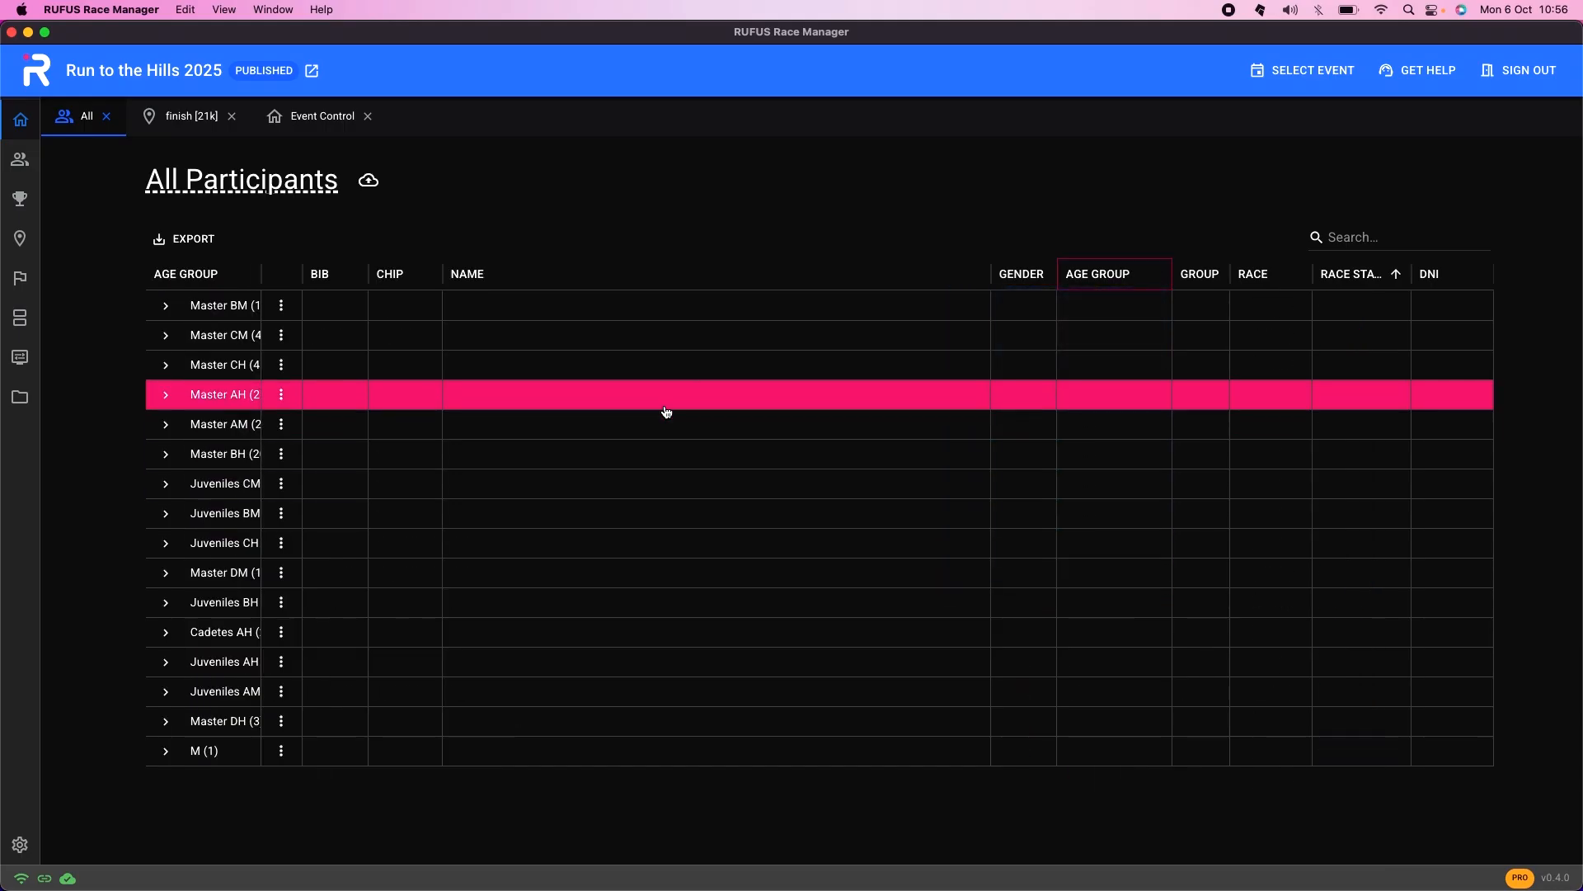
{"action": "left_click_drag", "start_coordinate": [261, 271], "coordinate": [337, 271]}
{"action": "left_click", "coordinate": [162, 336]}
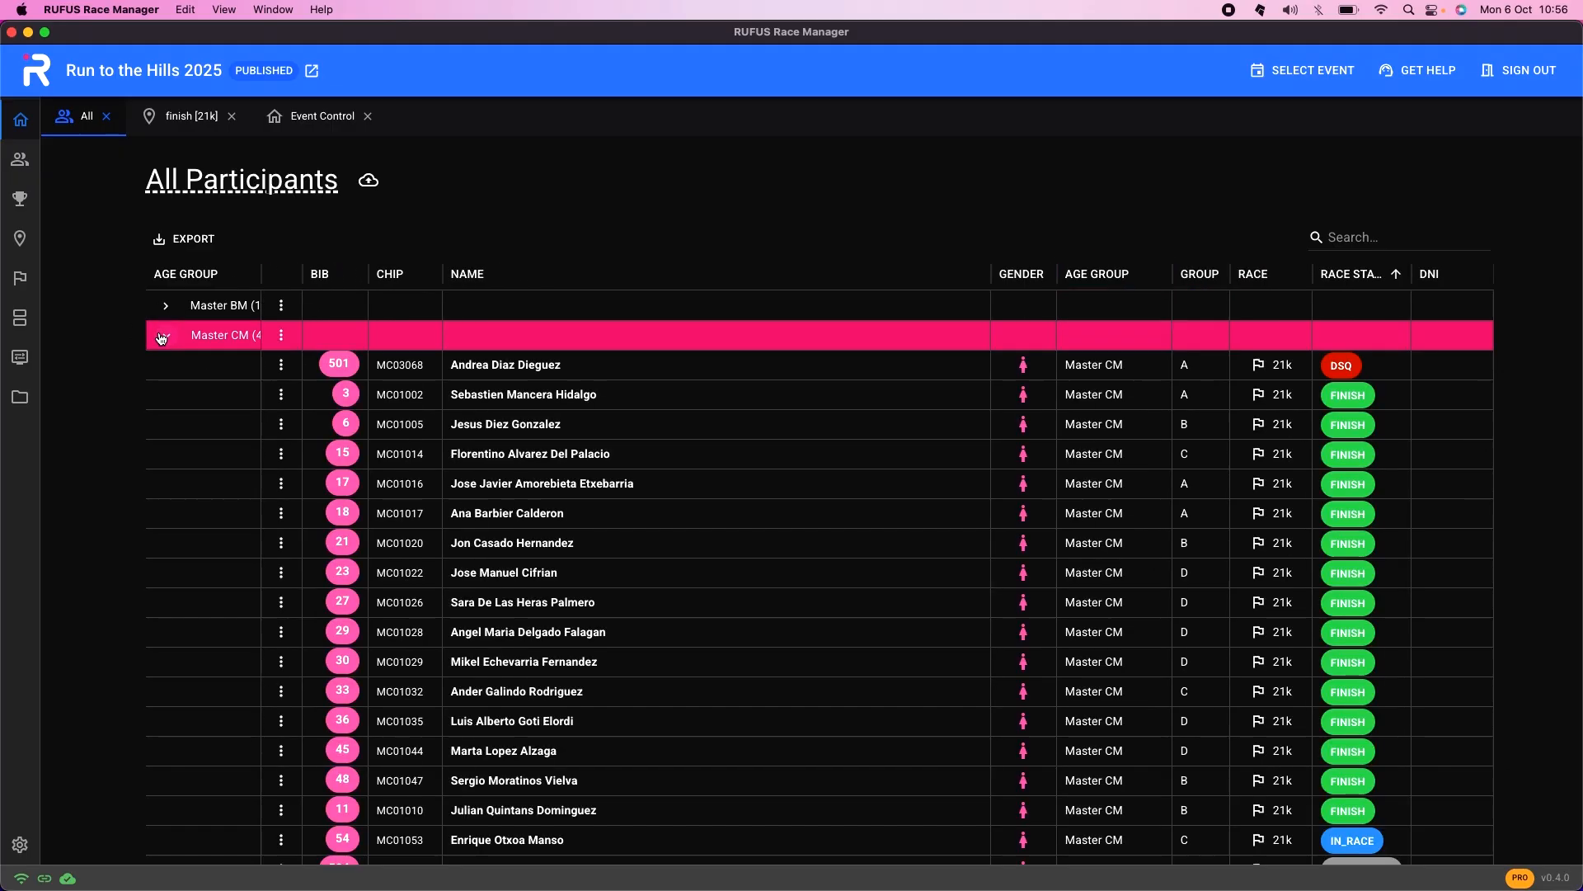
{"action": "left_click", "coordinate": [165, 306]}
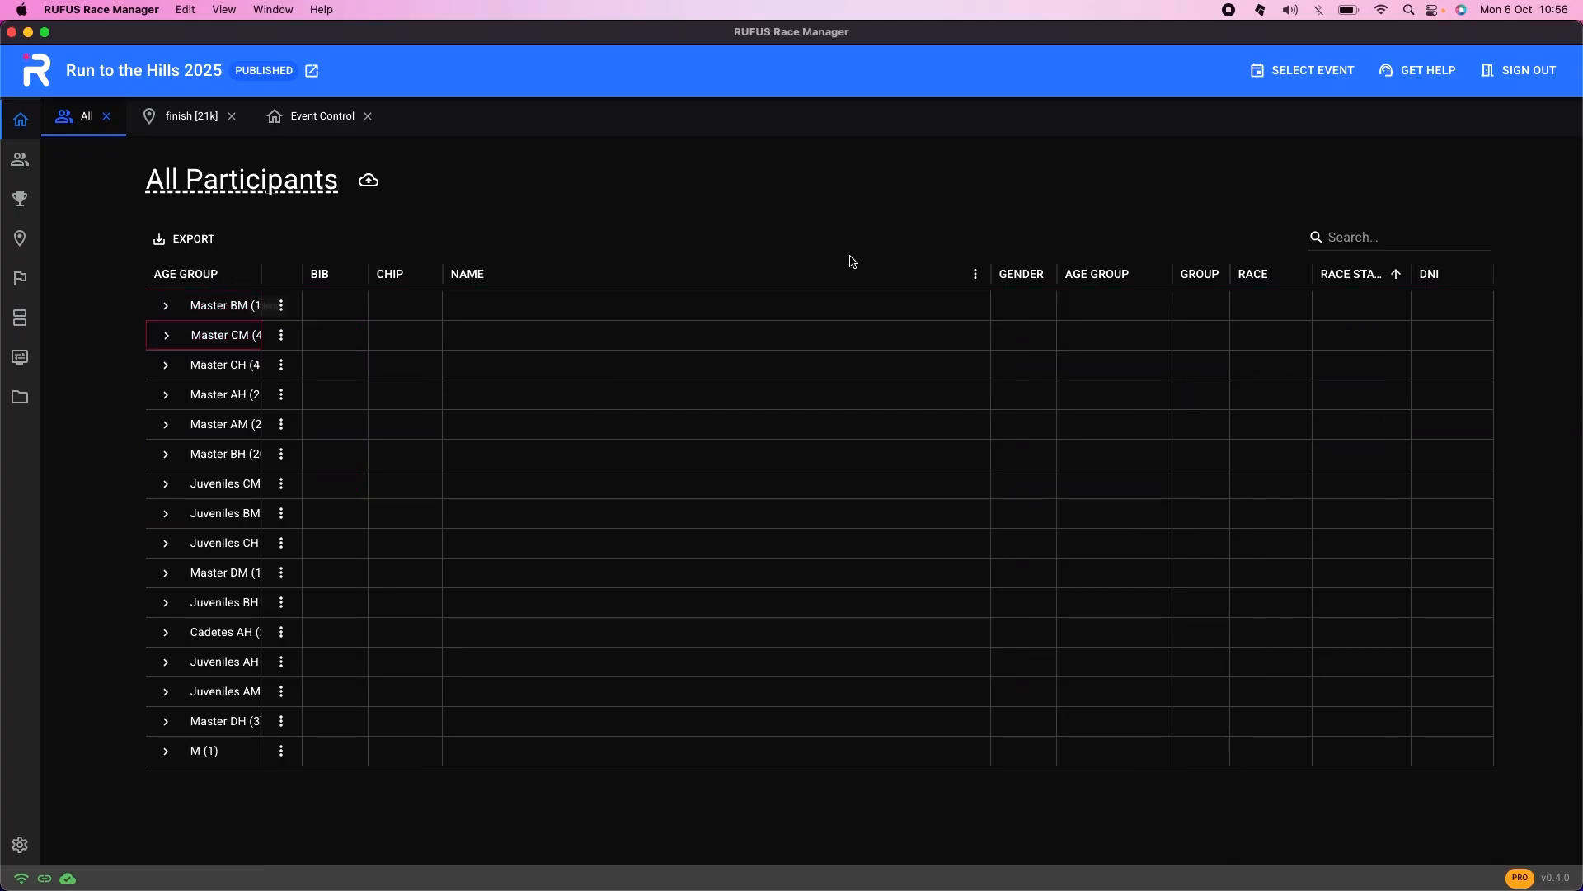
Add a second grouping level by Group and expand subgroup B under Master BM.
{"action": "left_click", "coordinate": [1216, 276]}
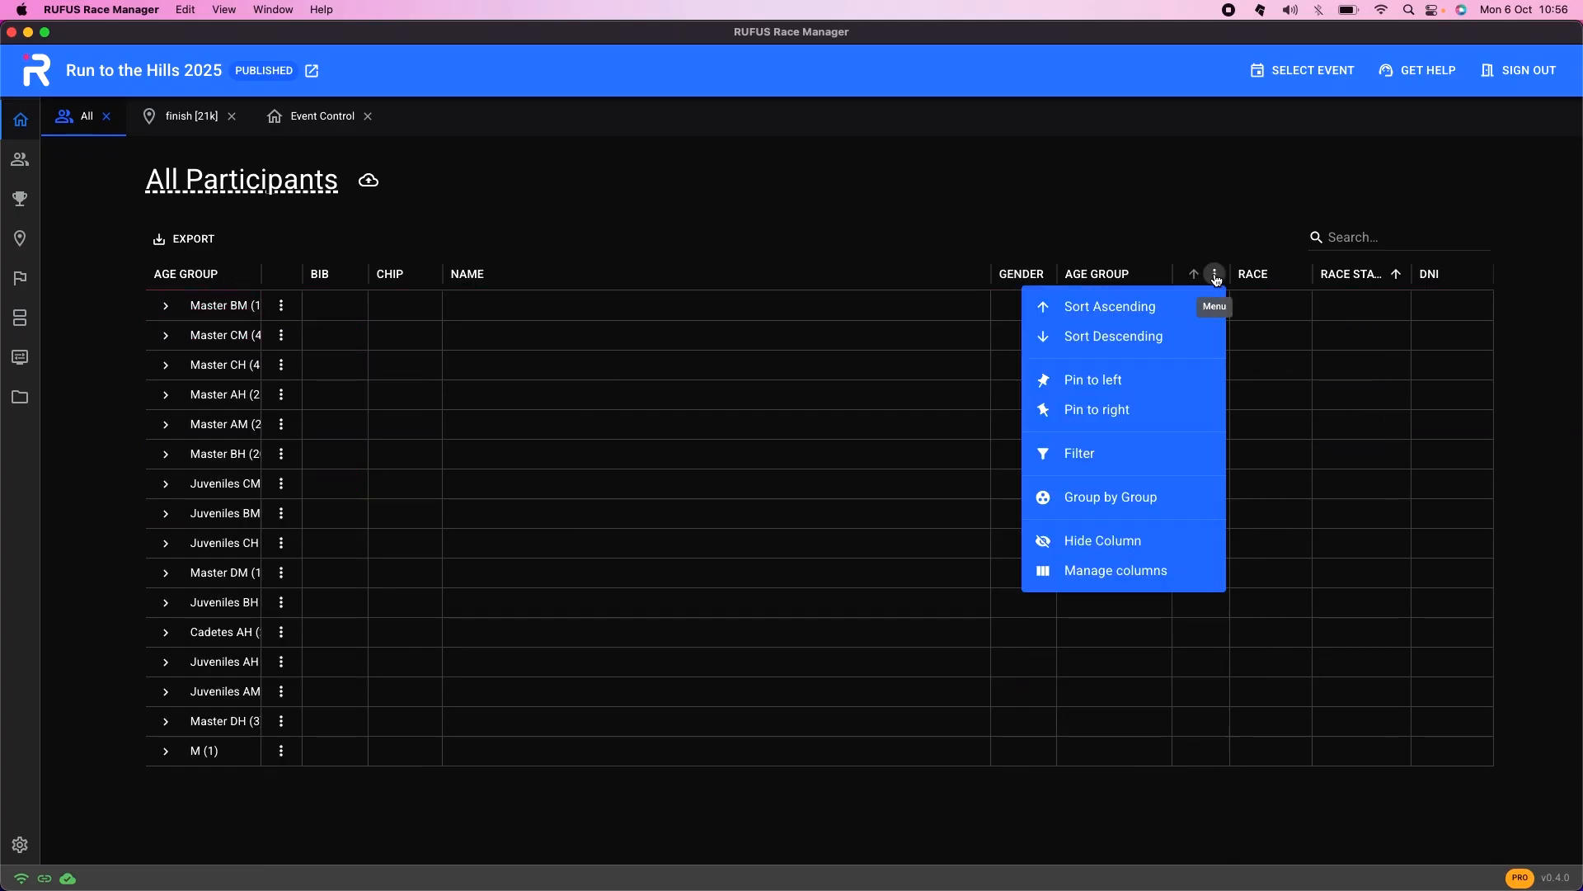
{"action": "left_click", "coordinate": [1138, 498]}
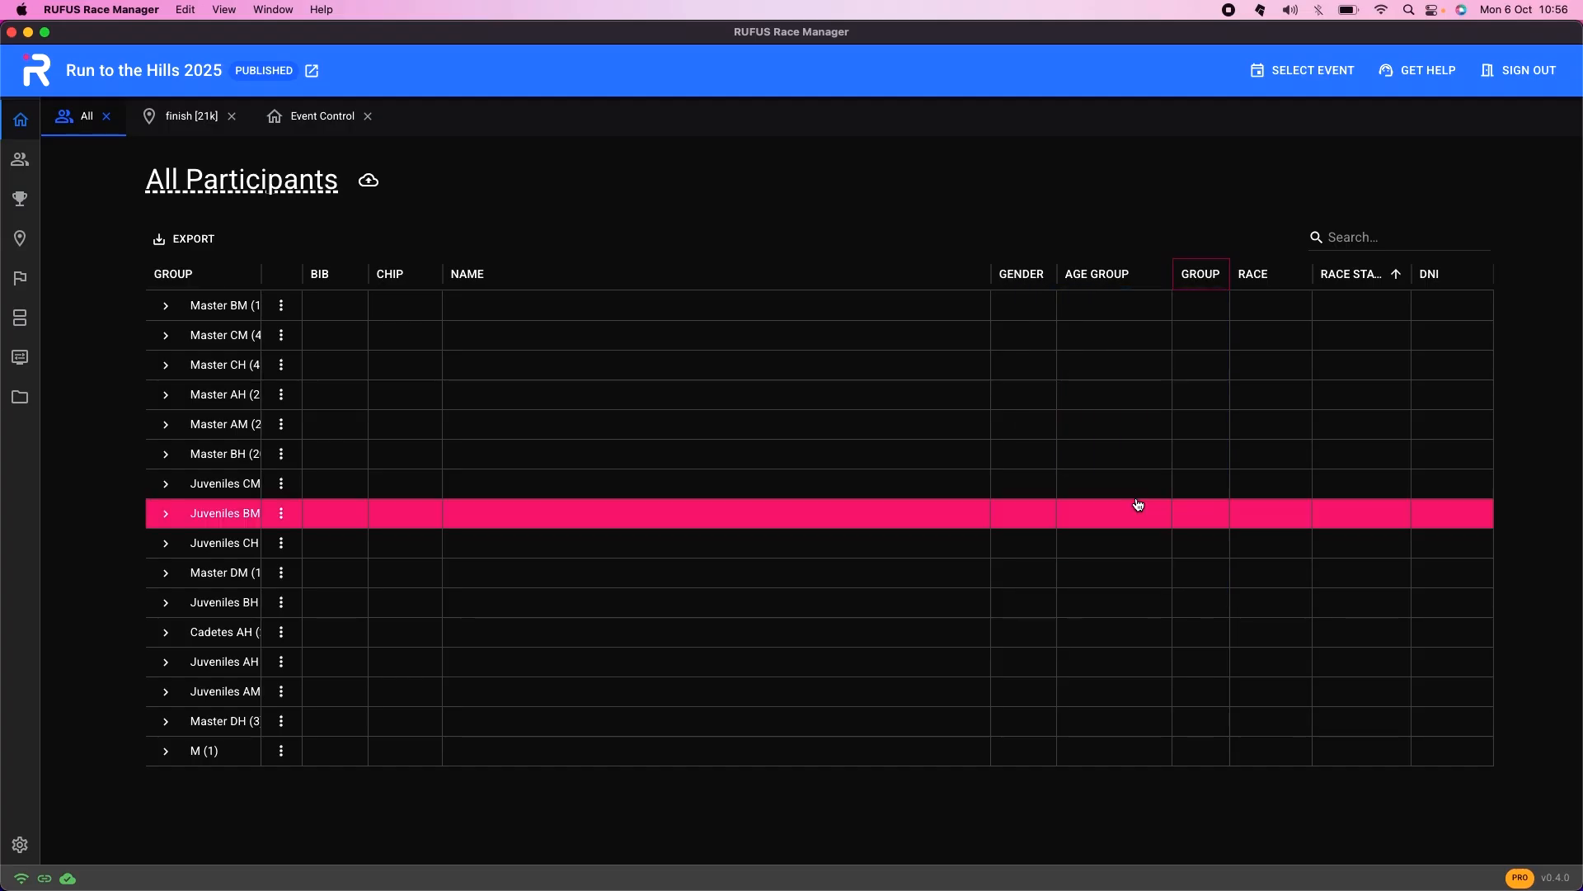
{"action": "left_click", "coordinate": [162, 308]}
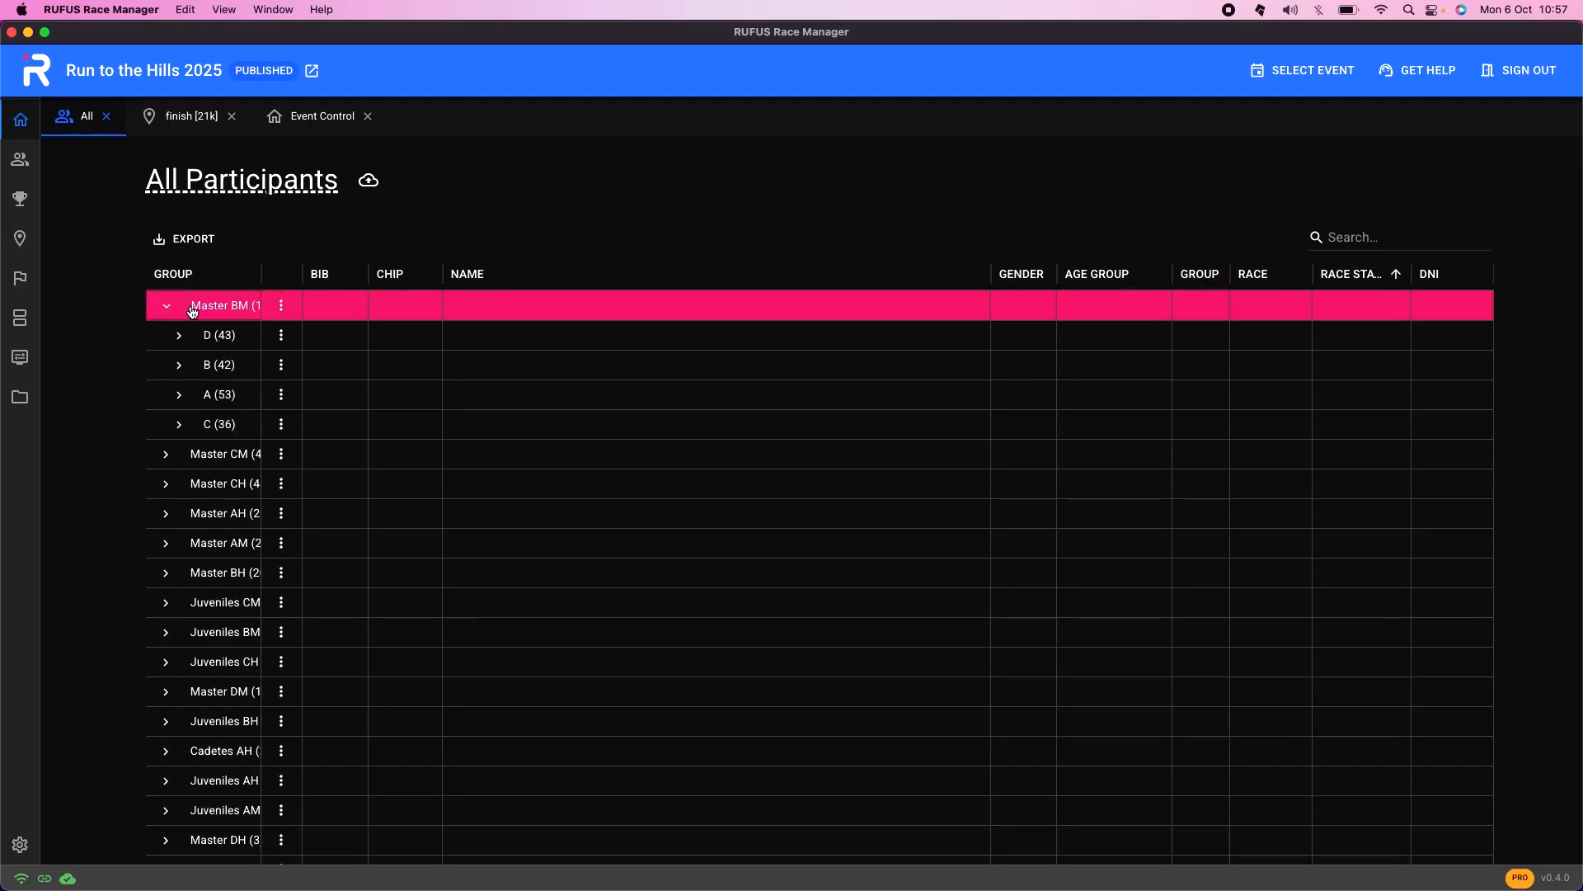
{"action": "left_click", "coordinate": [177, 368]}
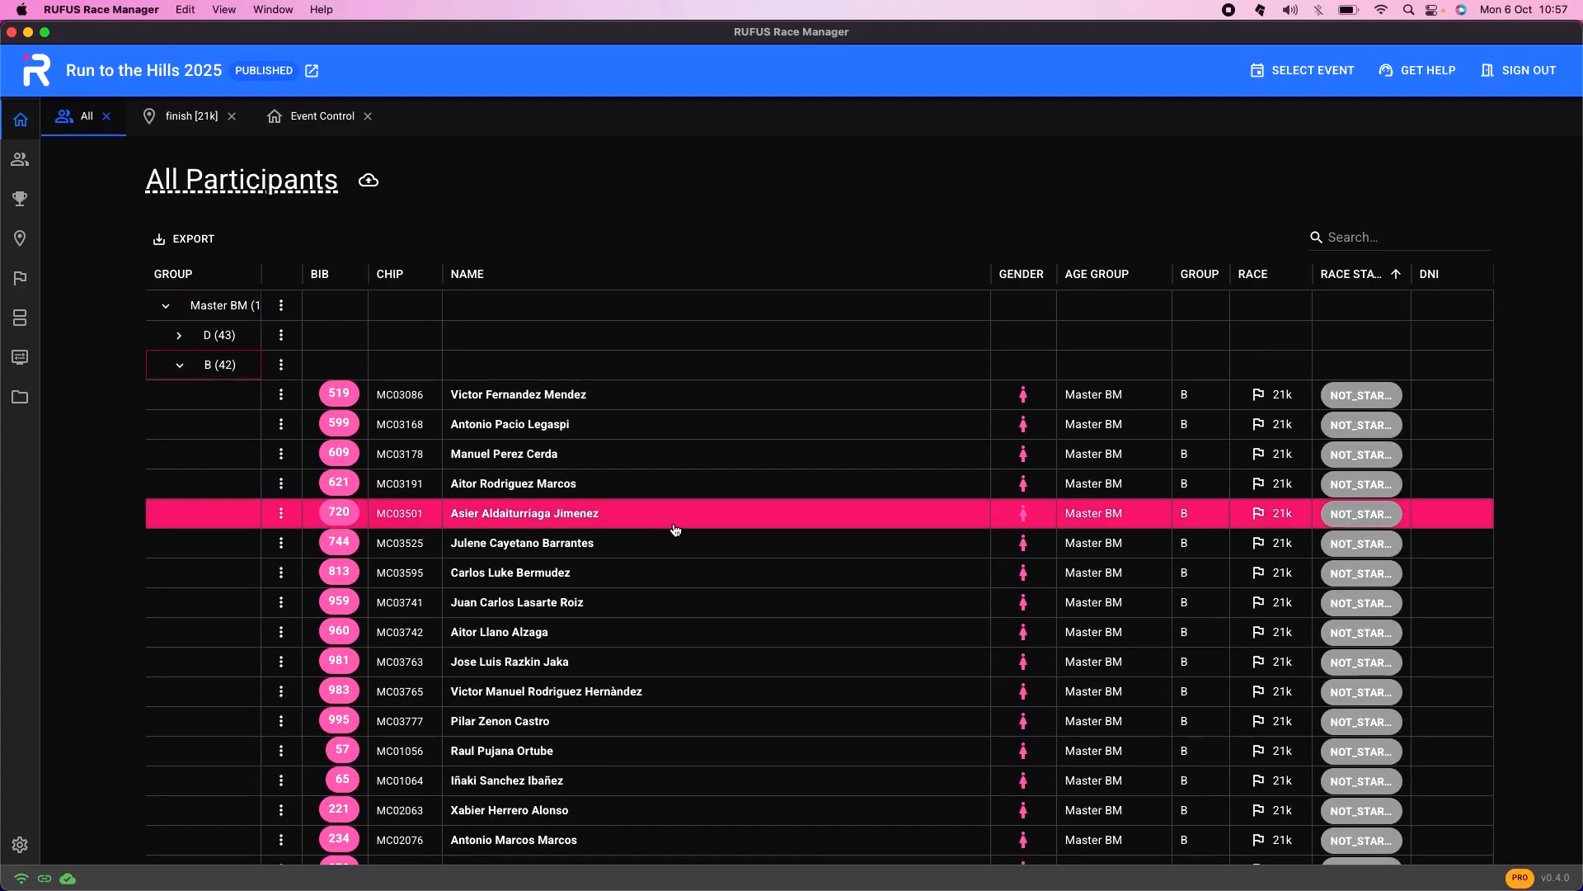
{"action": "scroll", "coordinate": [675, 529], "scroll_direction": "down", "scroll_amount": 3}
{"action": "scroll", "coordinate": [676, 529], "scroll_direction": "up", "scroll_amount": 3}
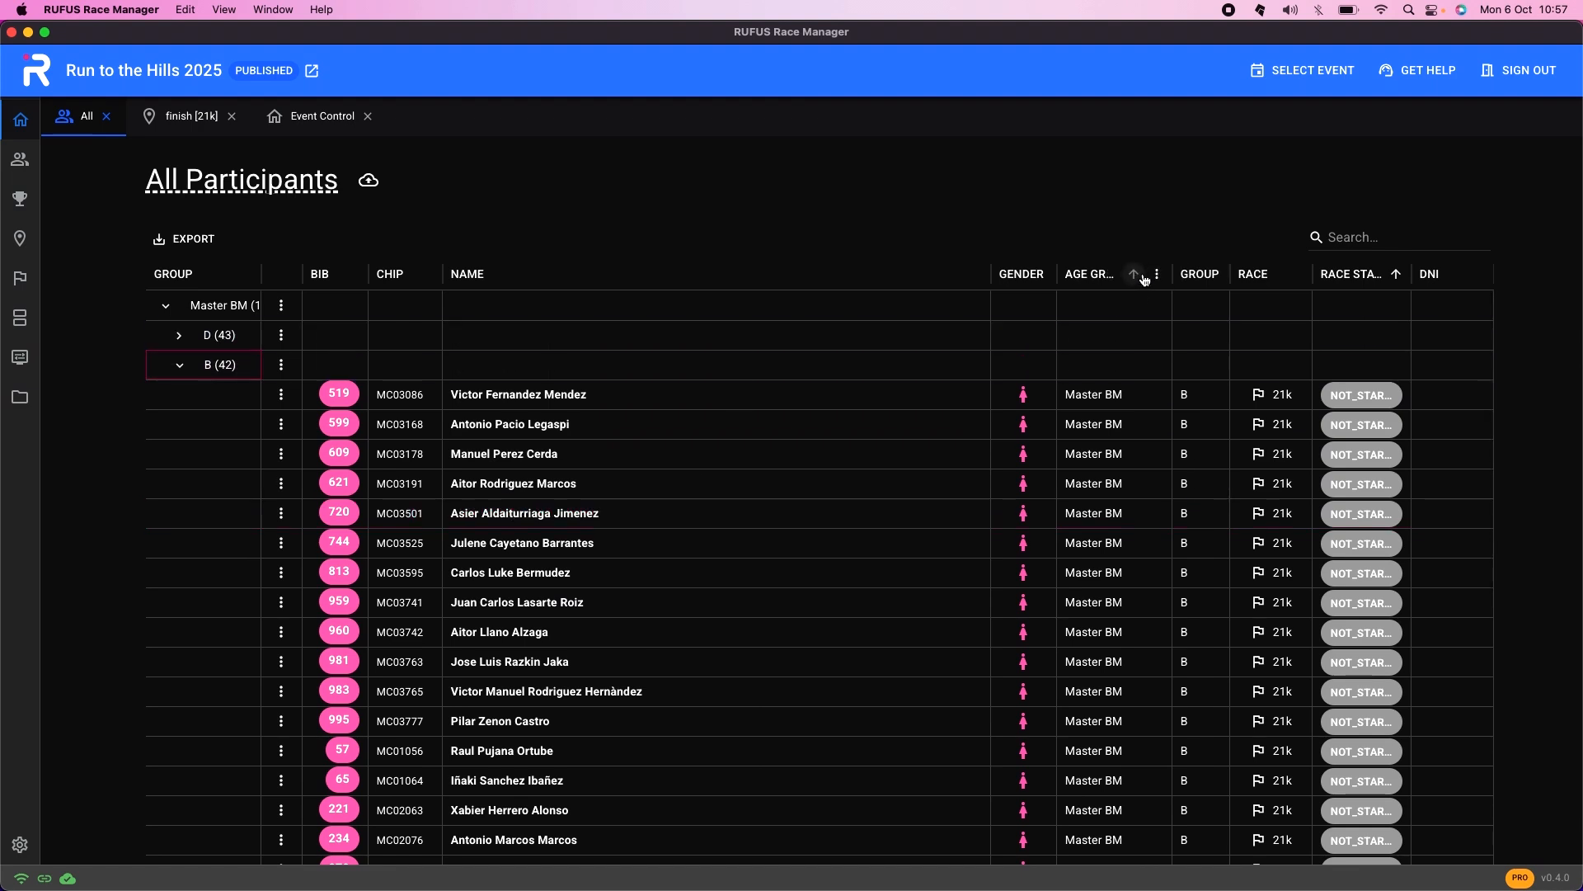
Pin the BIB column to the right and hide the DNI column in the participants table.
{"action": "left_click", "coordinate": [1156, 274]}
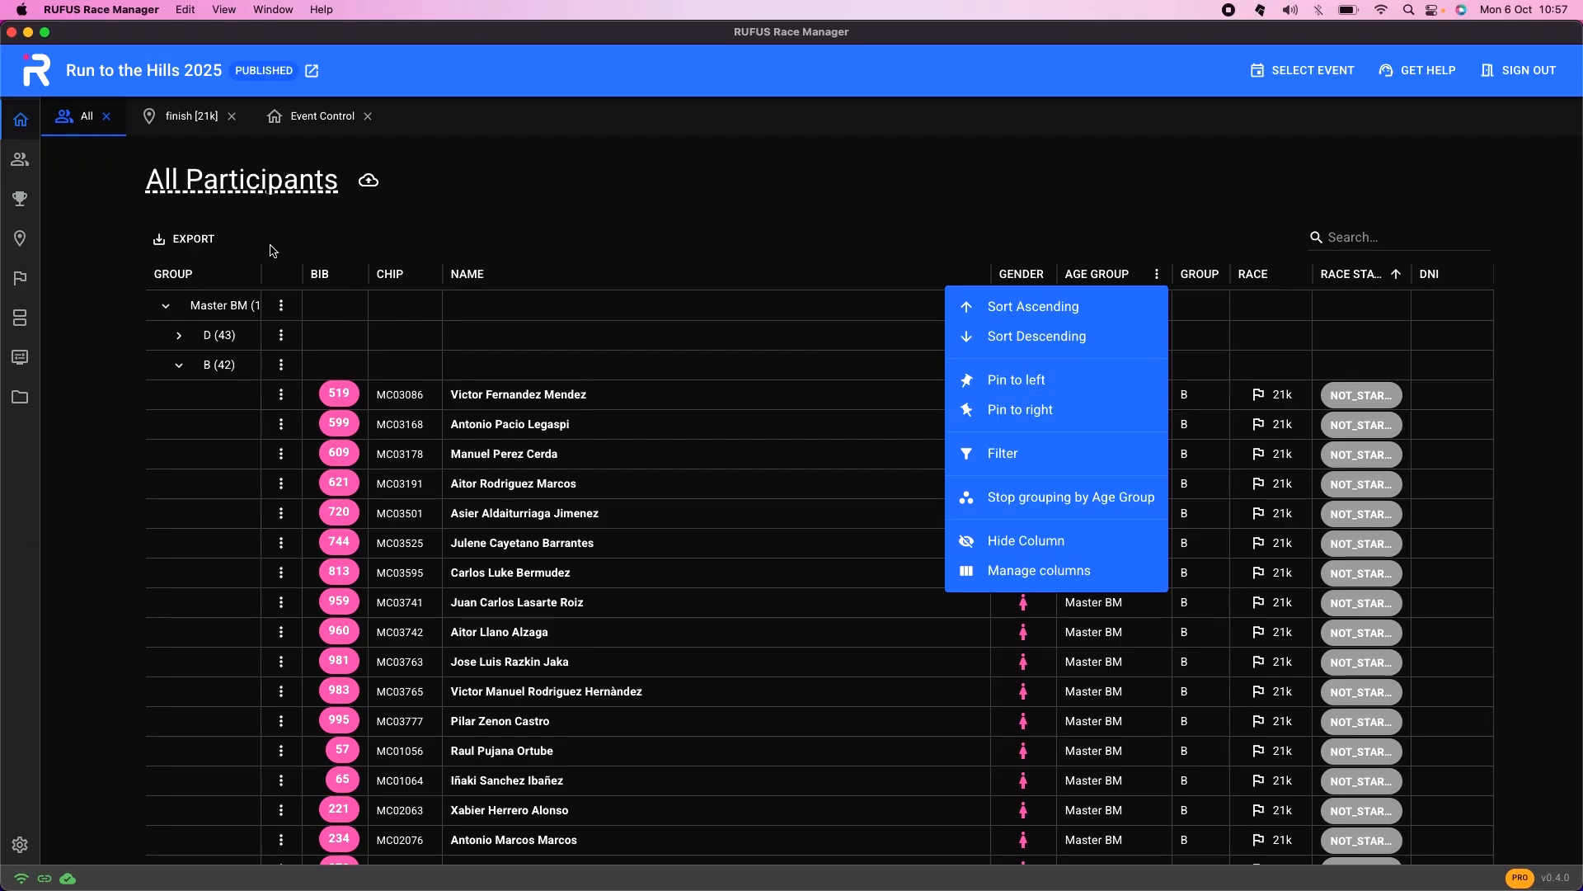
{"action": "left_click", "coordinate": [353, 274]}
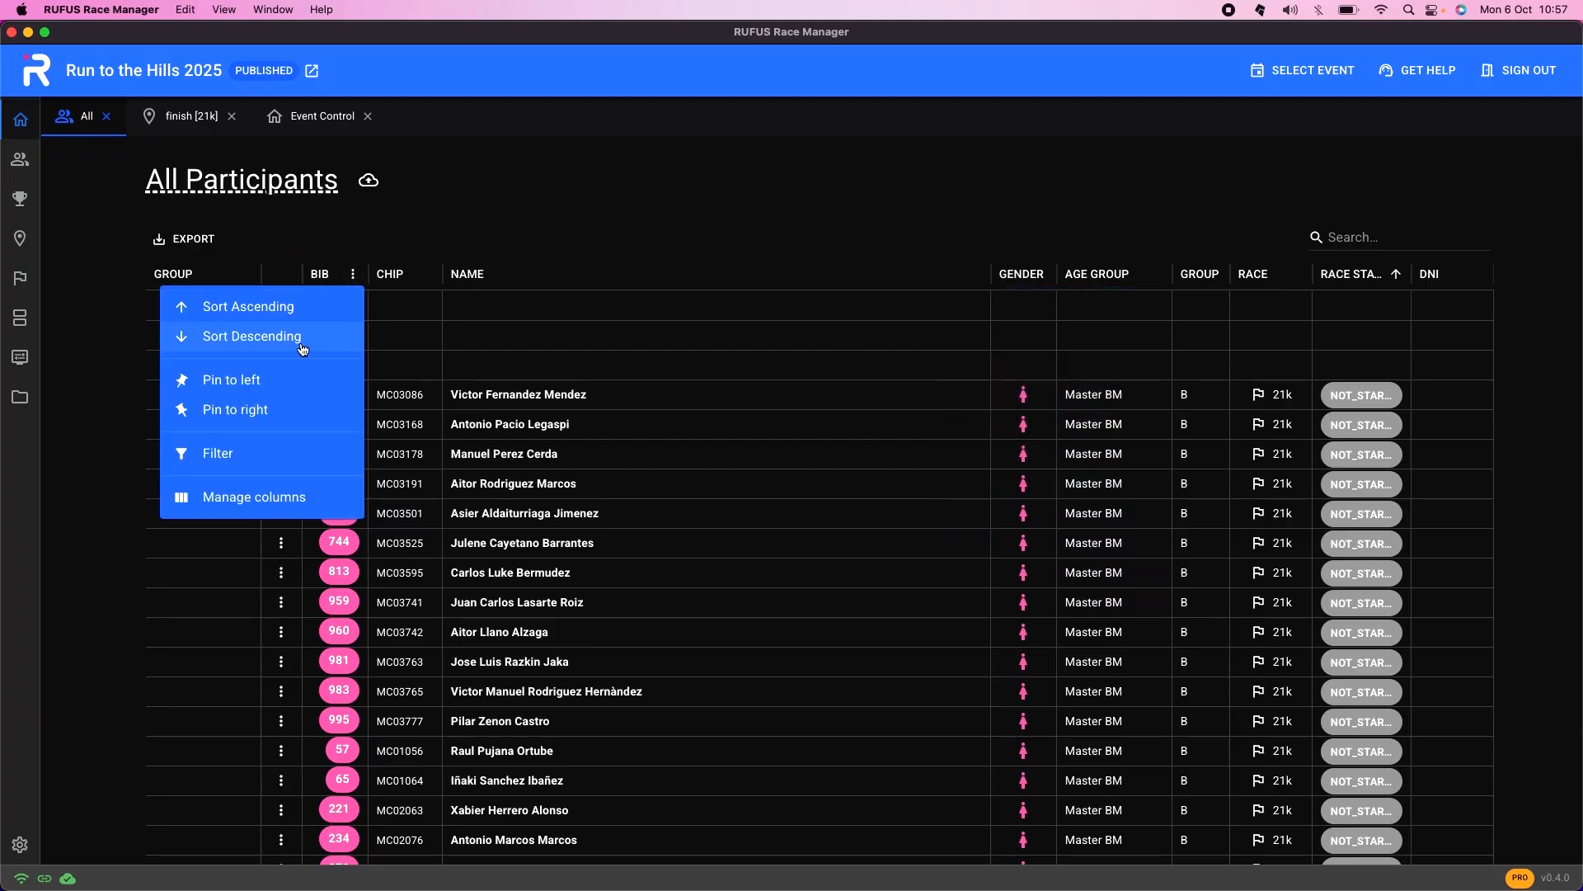
{"action": "left_click", "coordinate": [290, 416]}
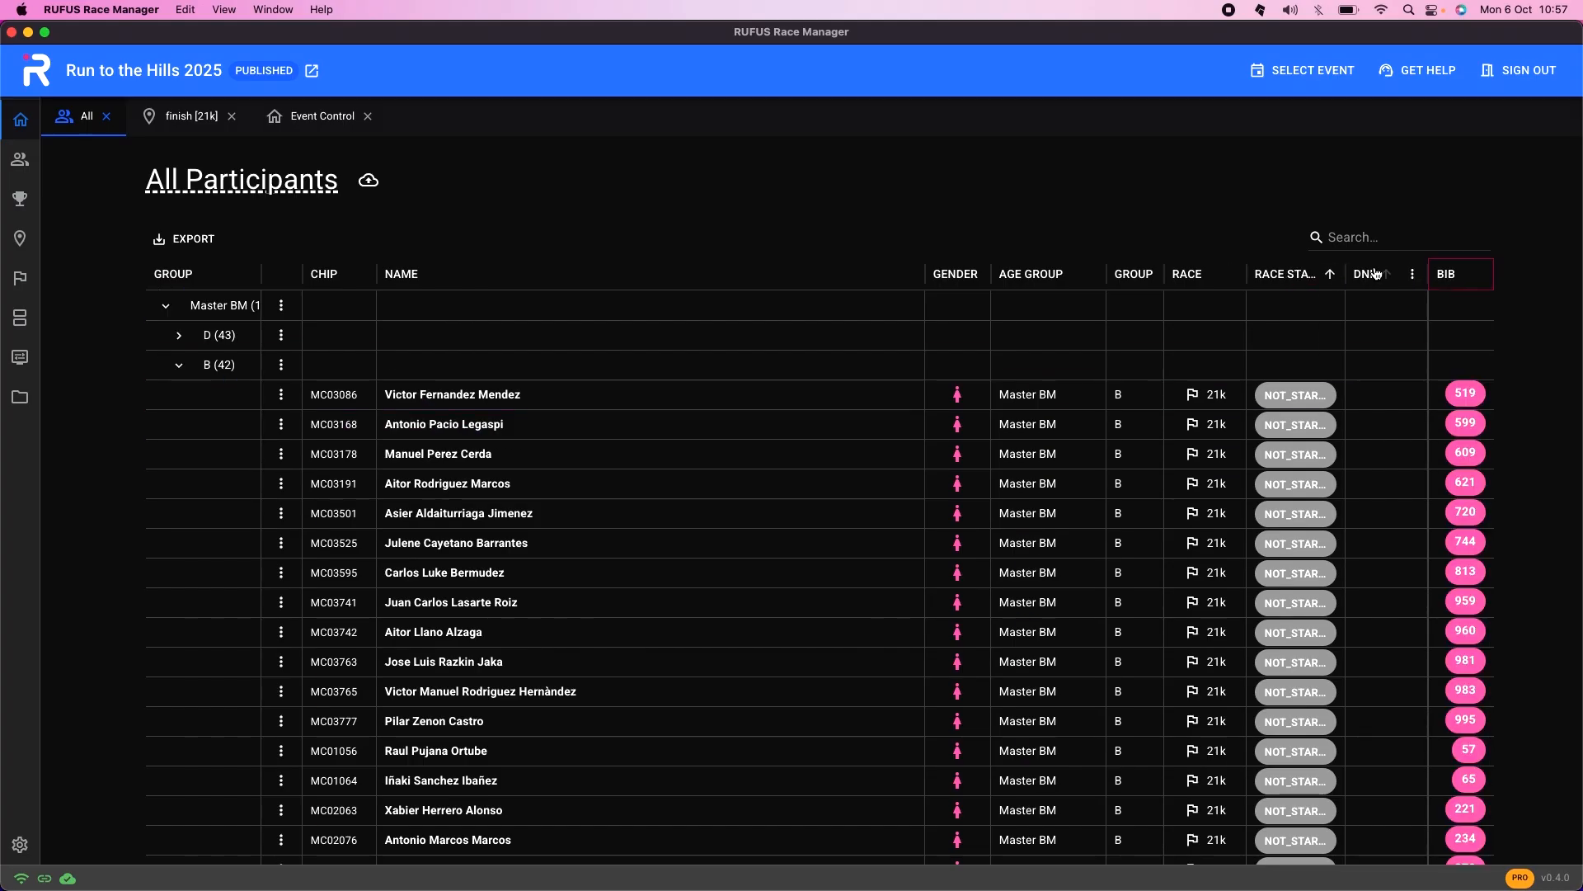
{"action": "left_click", "coordinate": [1413, 275]}
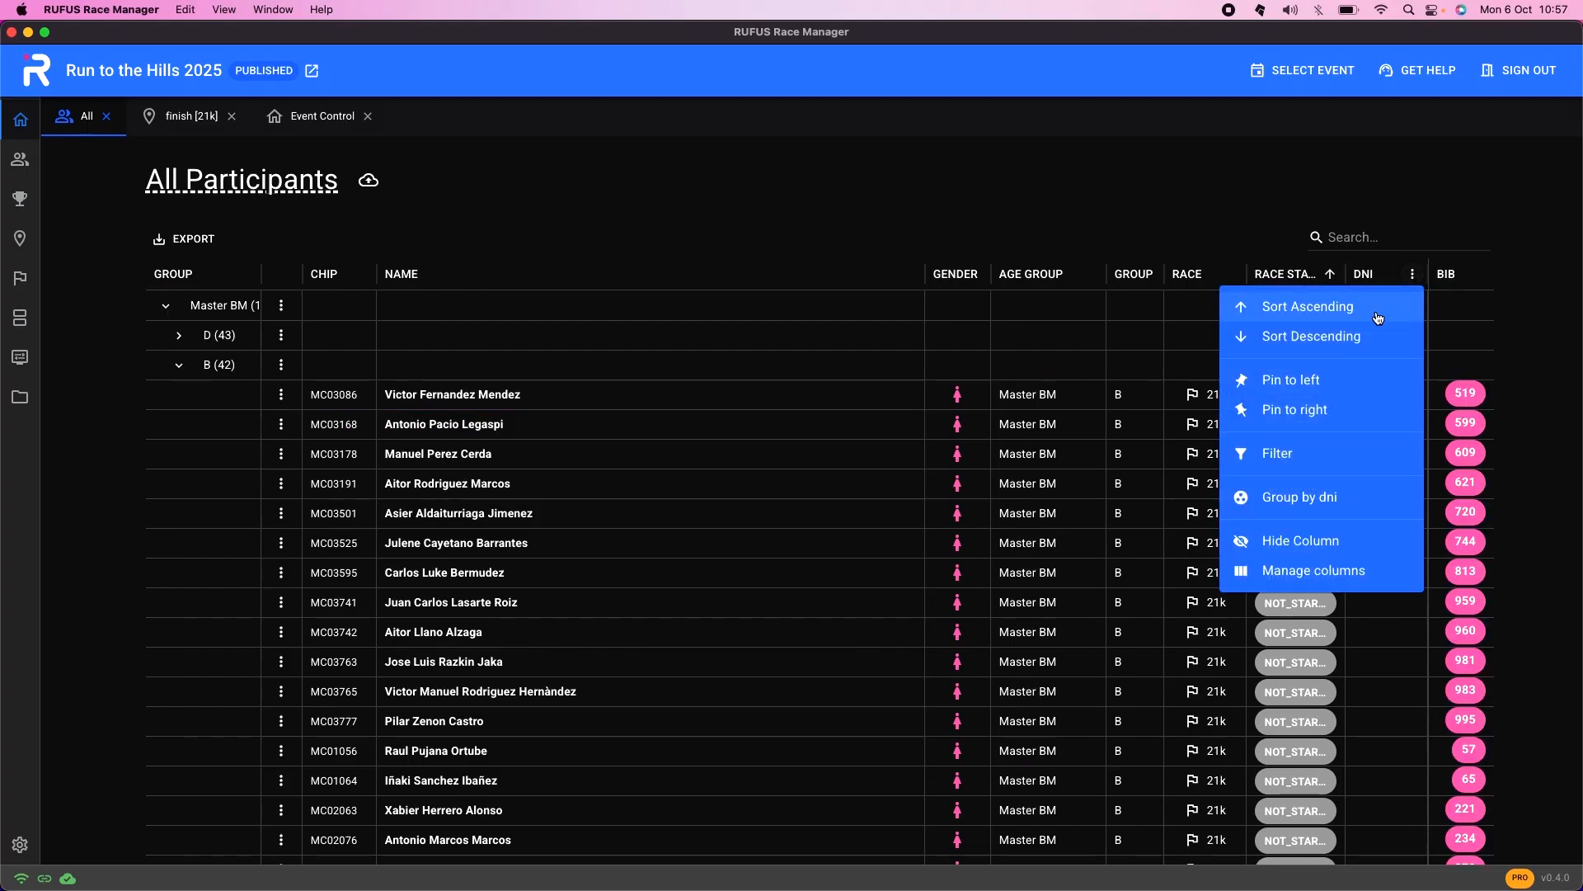
{"action": "left_click", "coordinate": [1326, 546]}
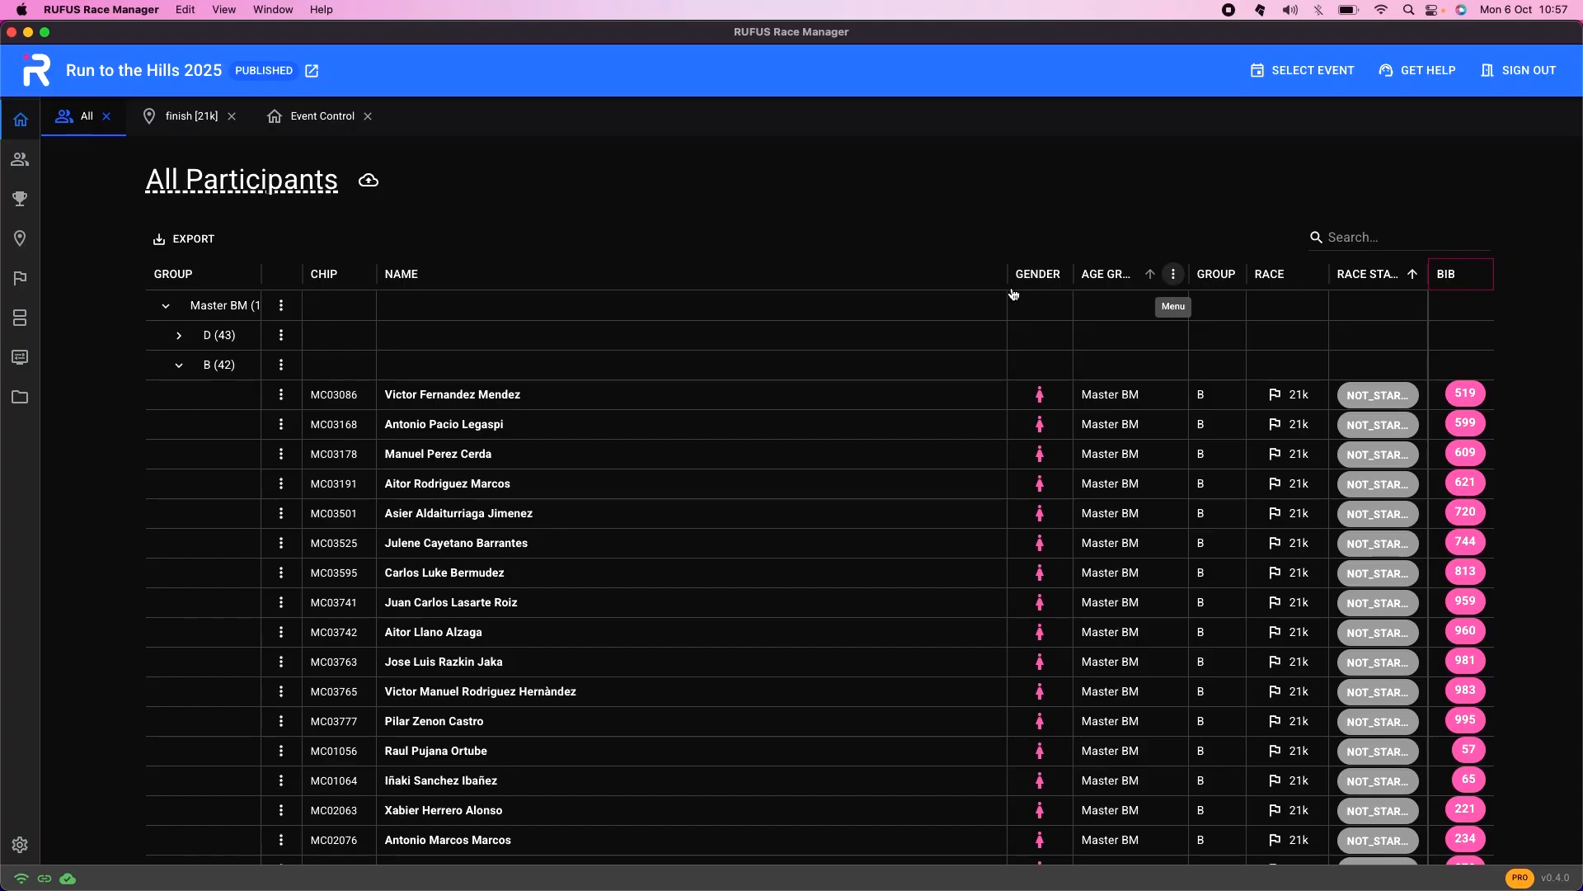
Filter the Name column with the contains operator and a participant's first name.
{"action": "left_click", "coordinate": [991, 273]}
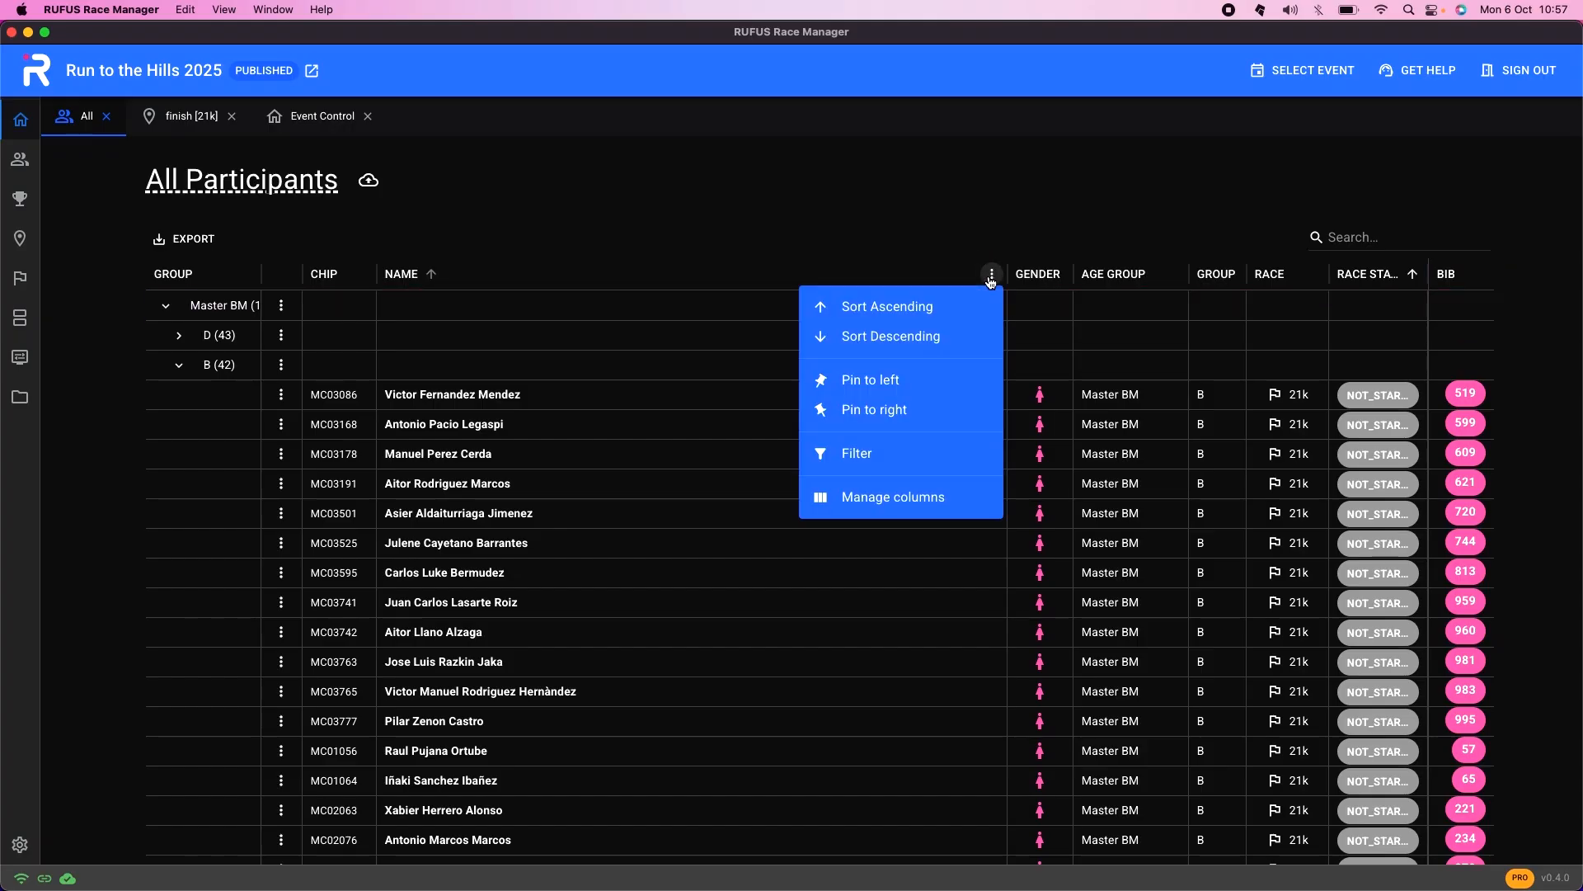
{"action": "left_click", "coordinate": [902, 455]}
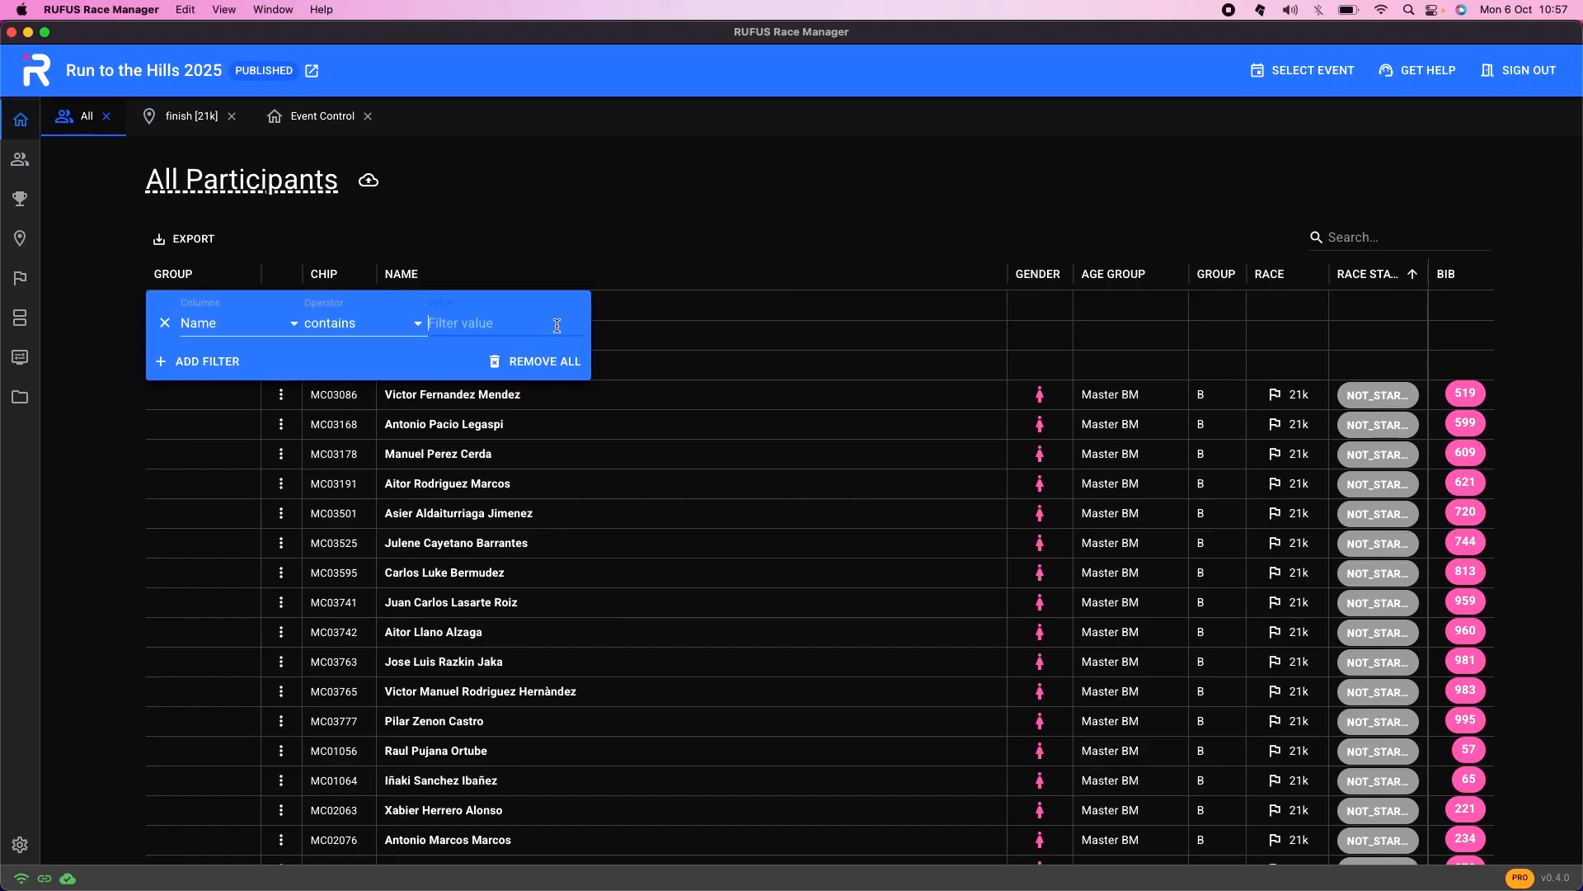
{"action": "type", "text": "Manuel"}
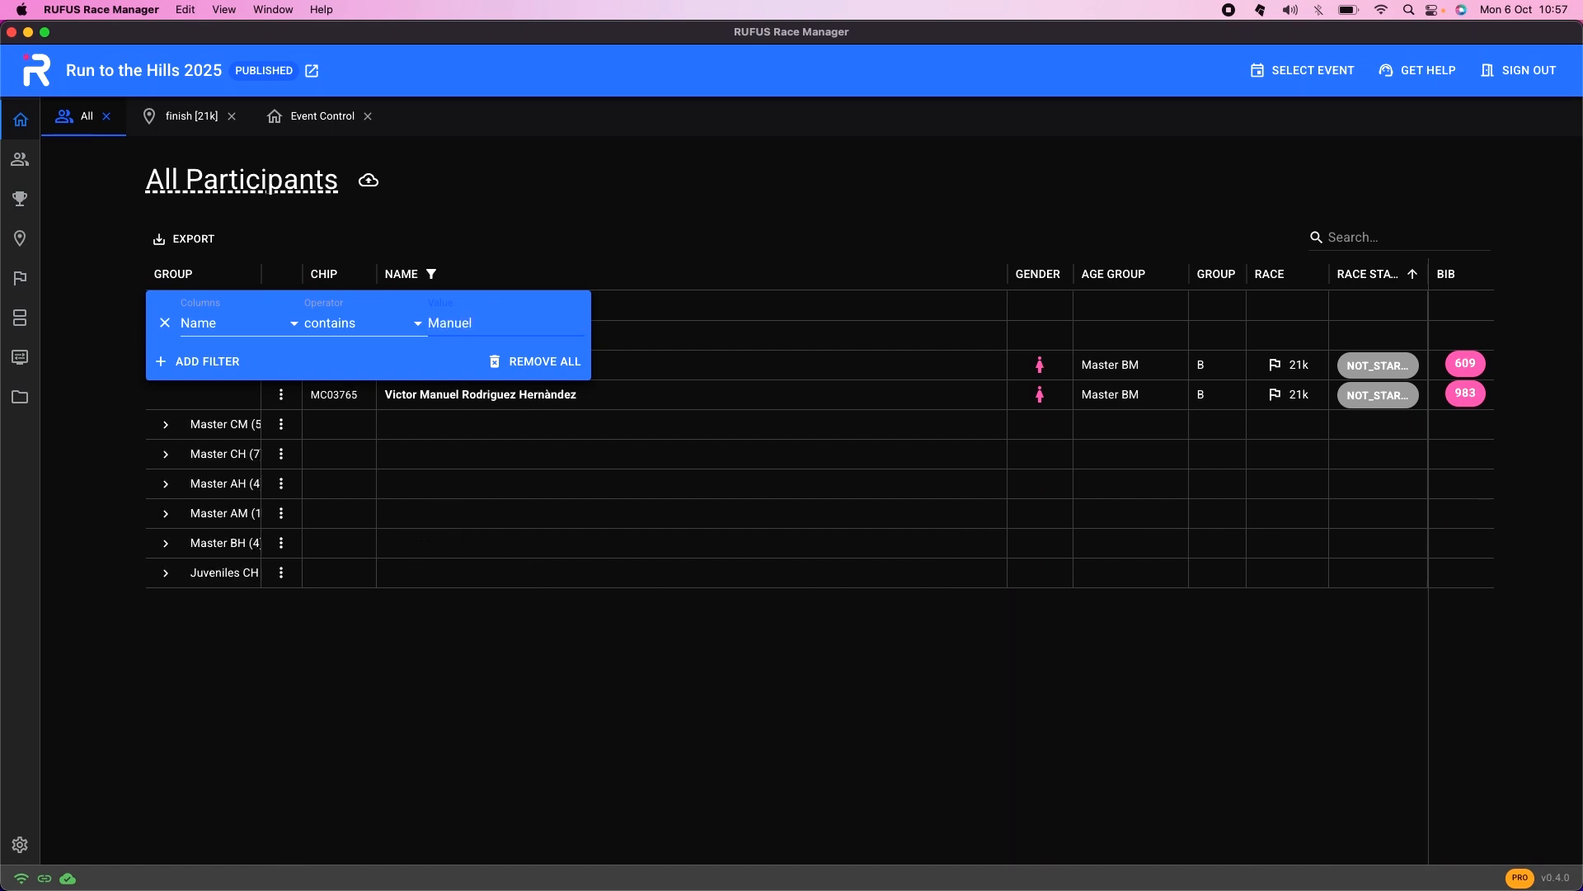
{"action": "left_click", "coordinate": [693, 191]}
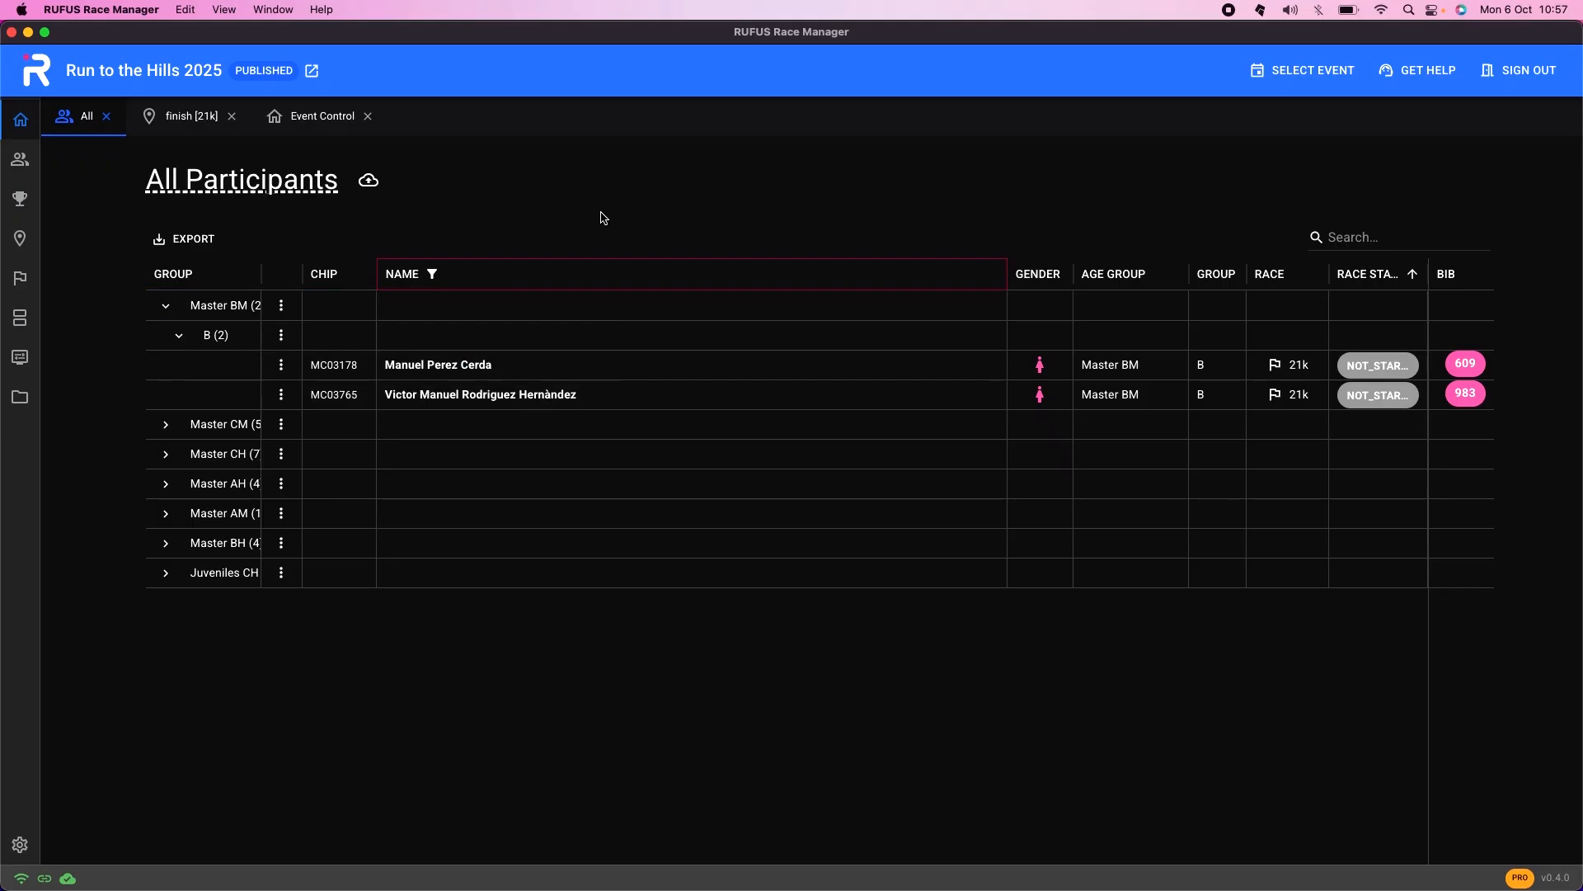
Export the filtered and grouped participants list with the Print (PDF) option.
{"action": "left_click", "coordinate": [199, 244]}
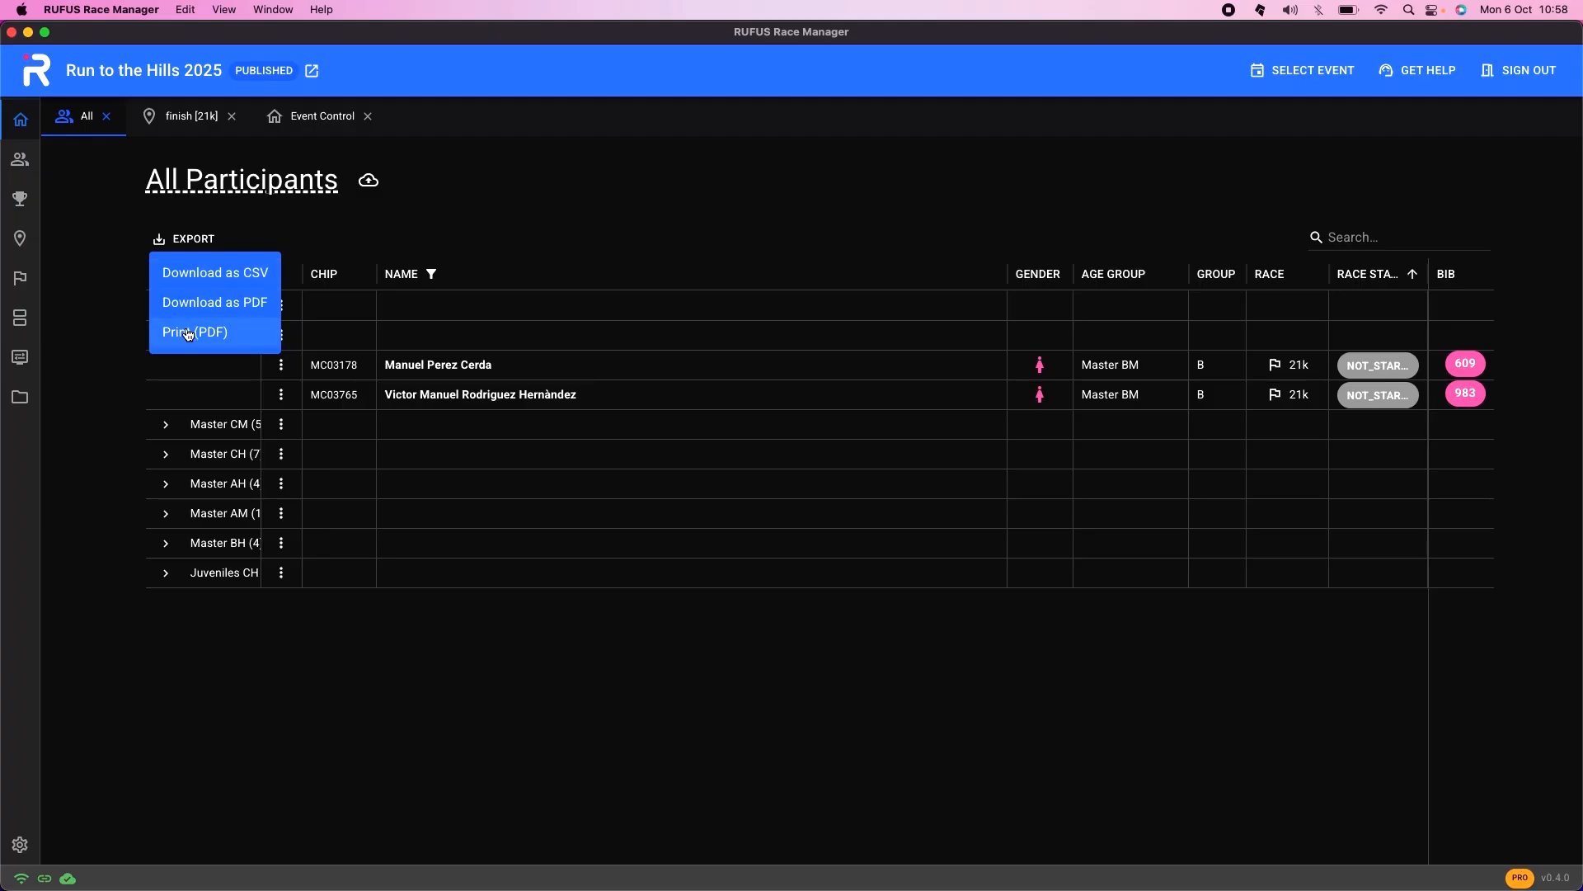
{"action": "left_click", "coordinate": [601, 209]}
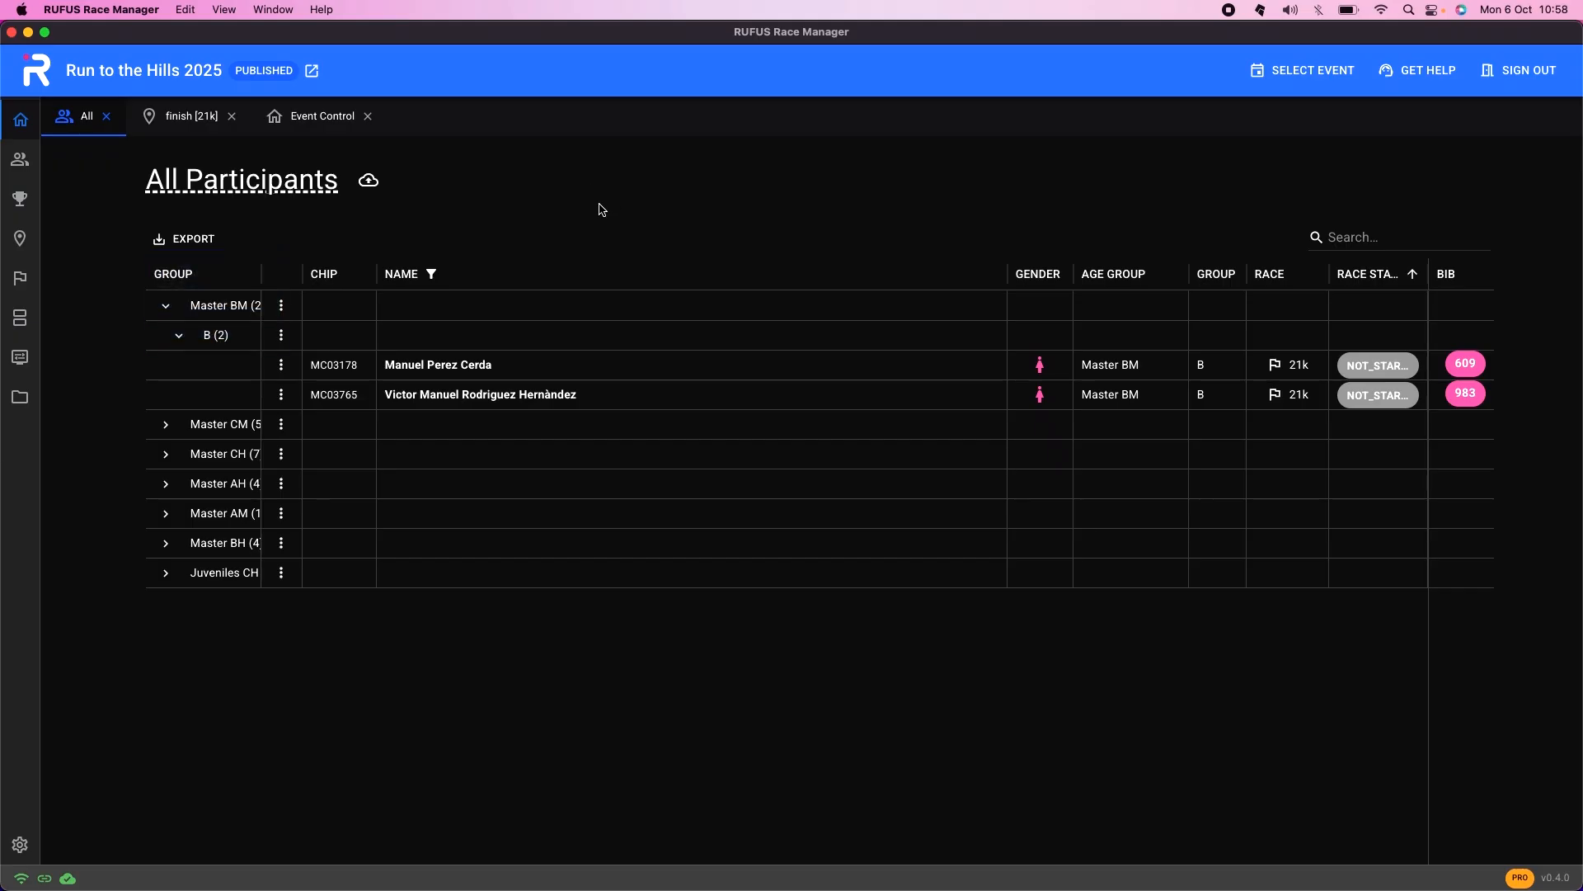
{"action": "left_click", "coordinate": [192, 245]}
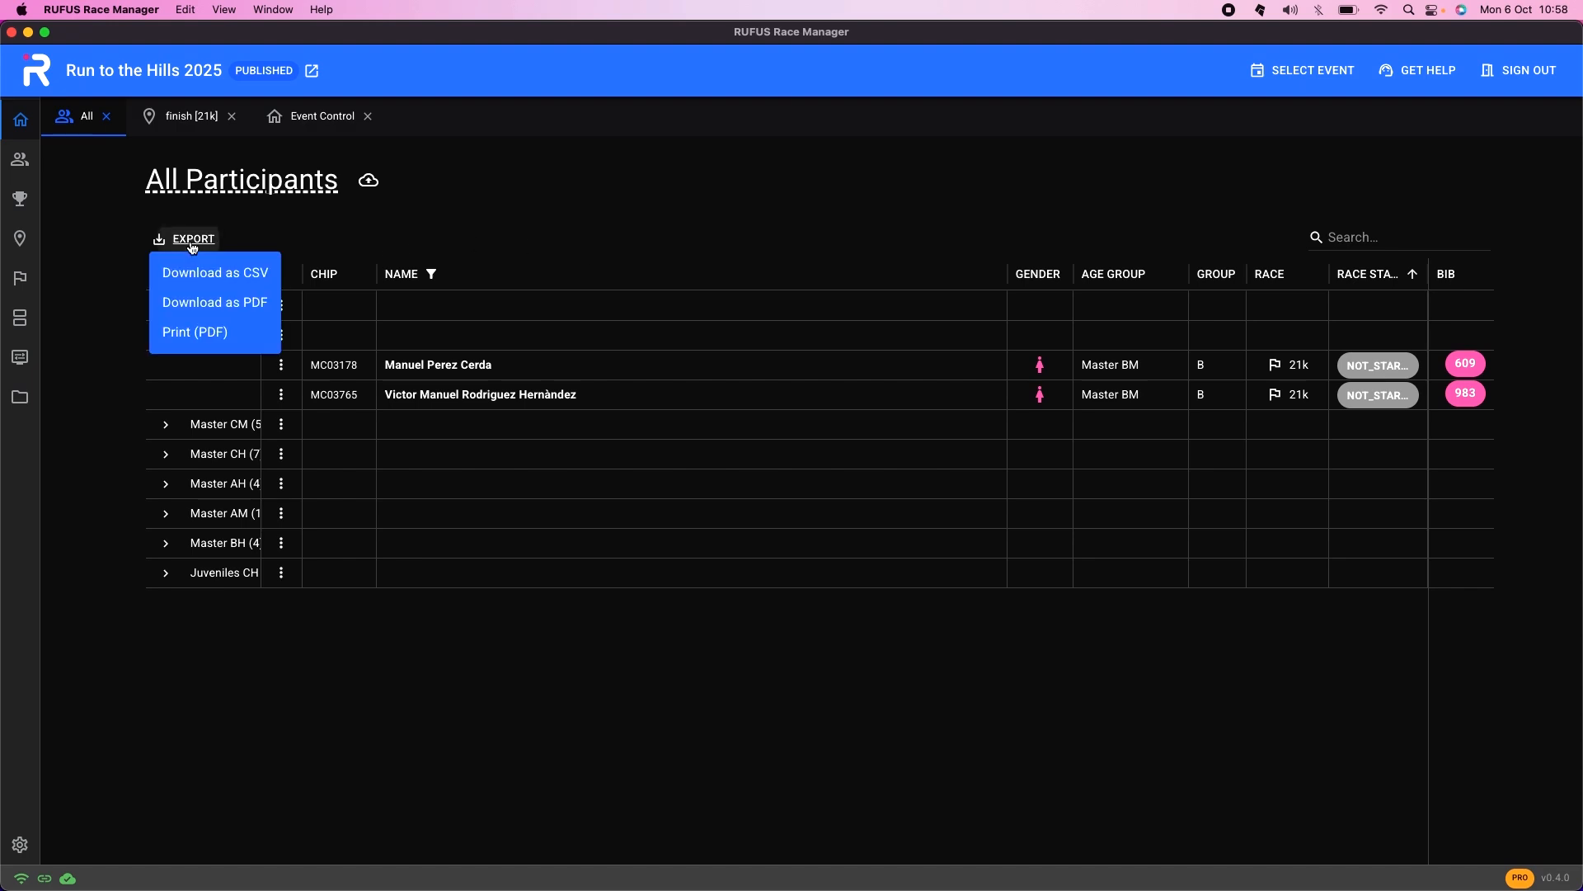
{"action": "left_click", "coordinate": [213, 330]}
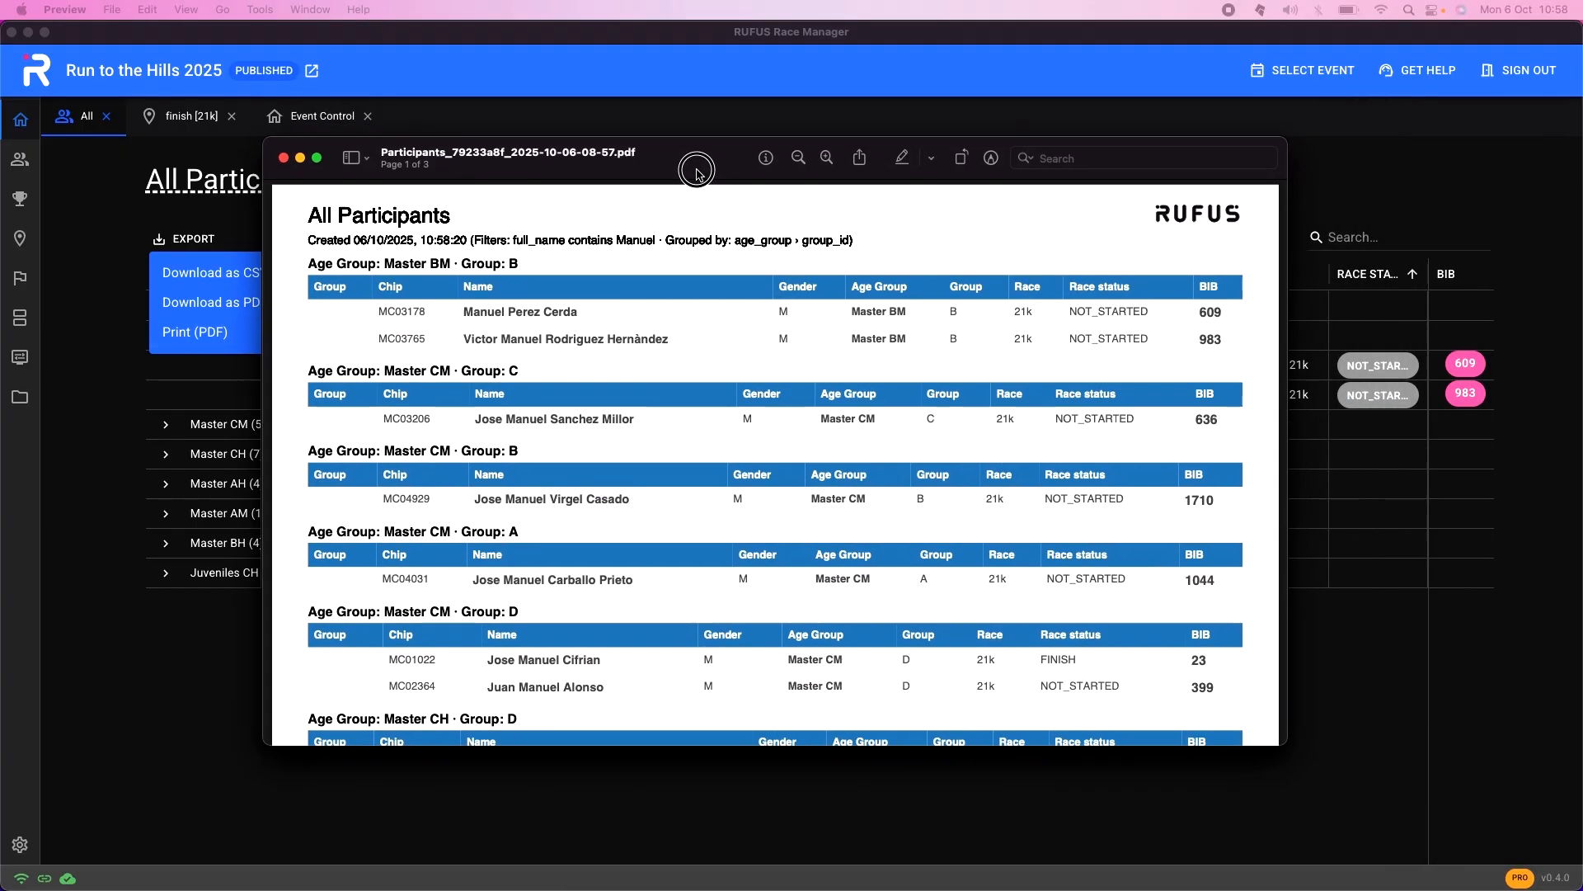
Enlarge and reposition the exported PDF's preview window to examine the report, and close it.
{"action": "left_click_drag", "start_coordinate": [697, 171], "coordinate": [638, 121]}
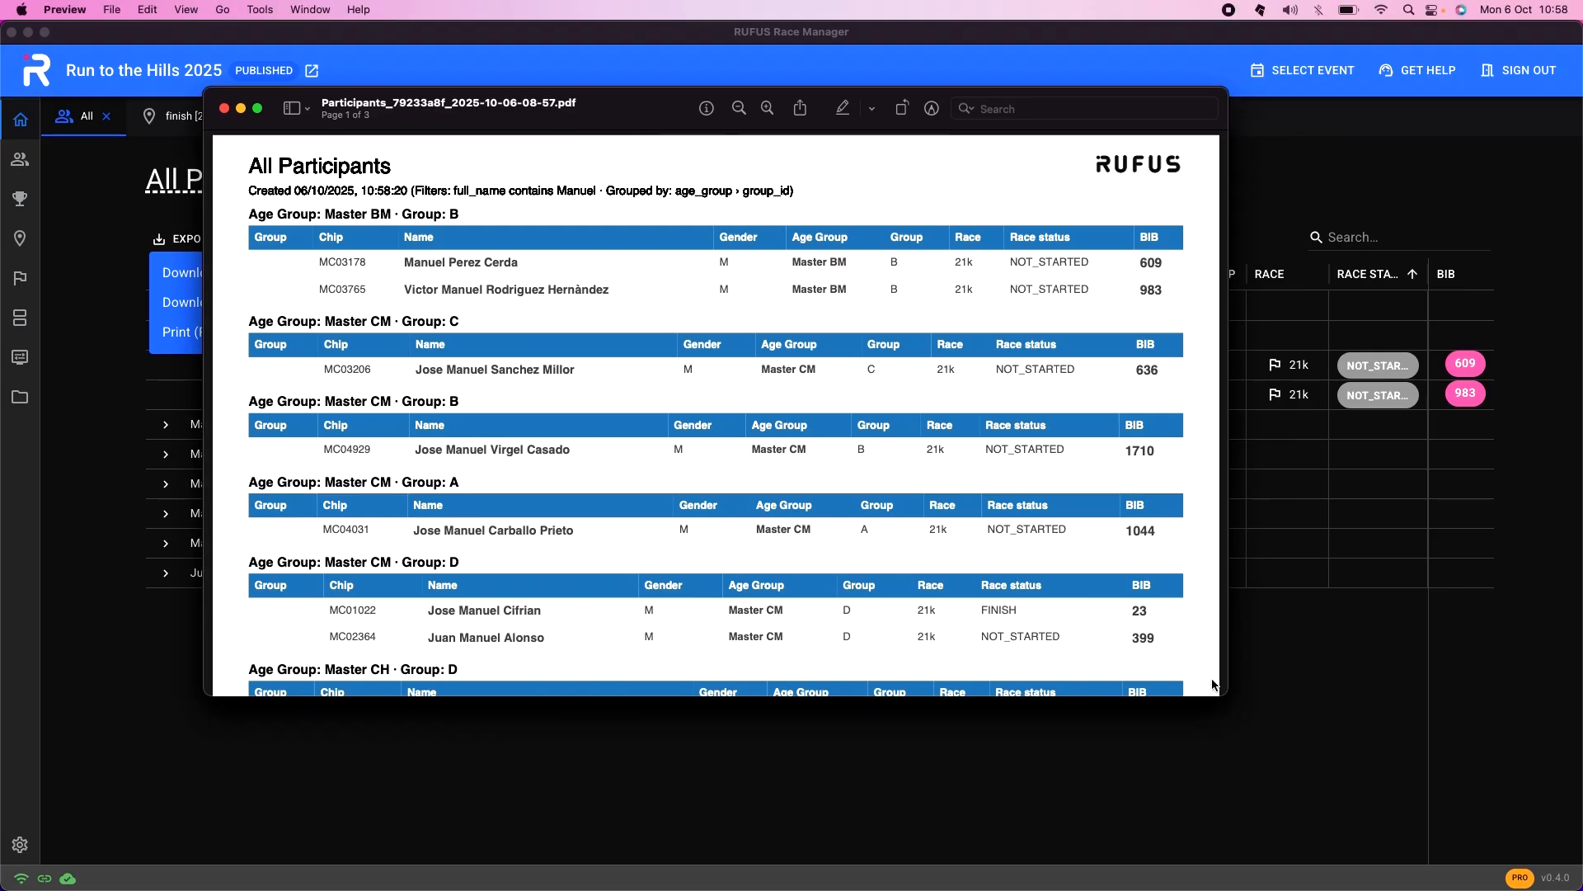
{"action": "left_click_drag", "start_coordinate": [1224, 697], "coordinate": [1376, 805]}
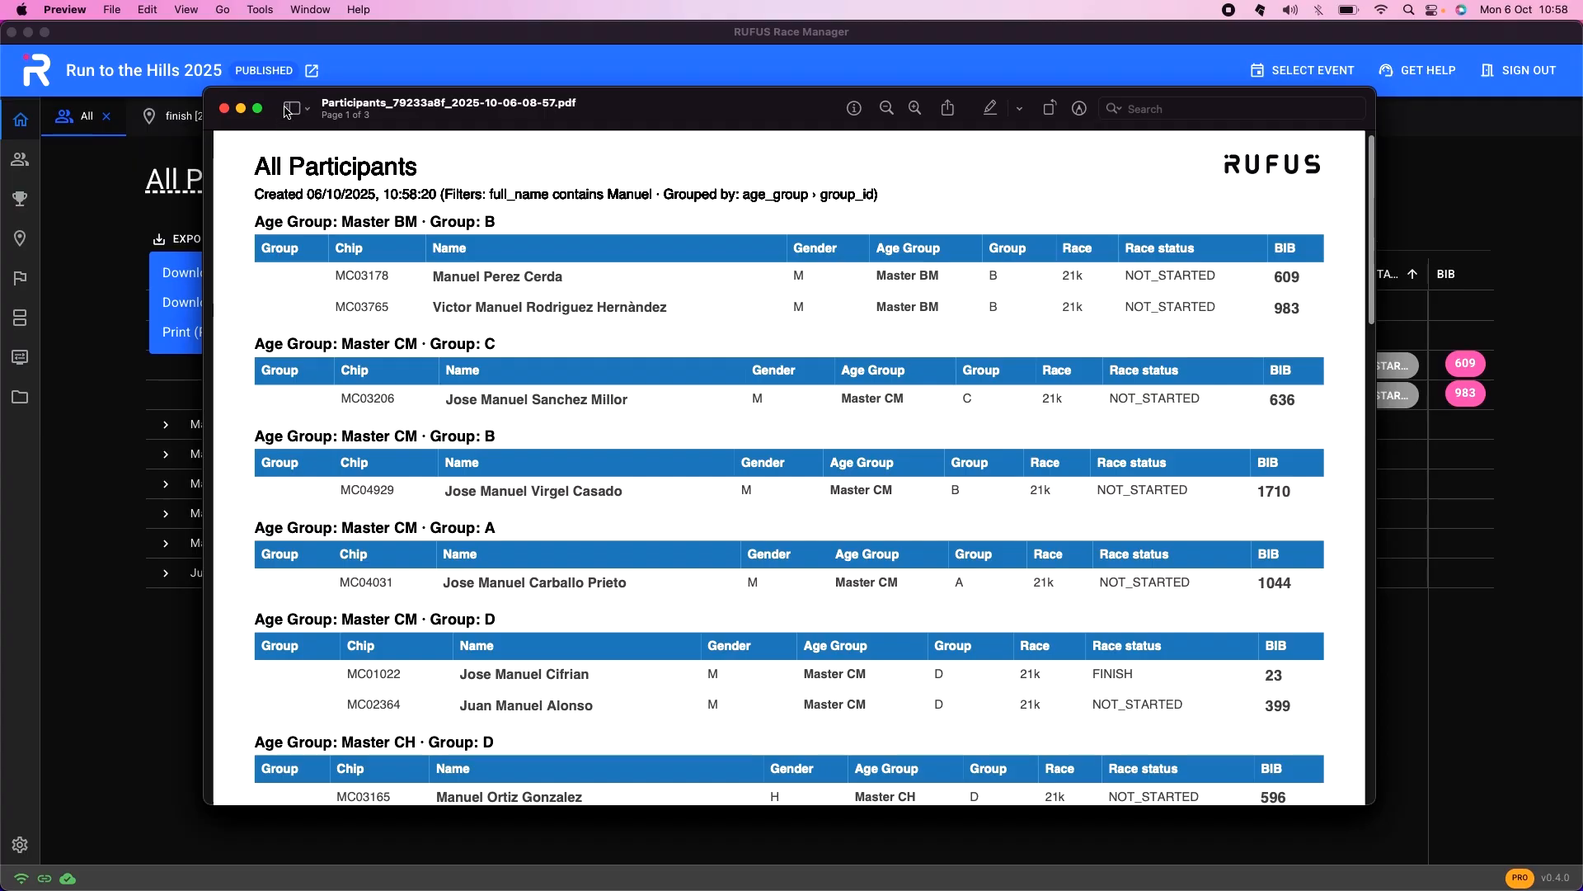
{"action": "left_click_drag", "start_coordinate": [270, 118], "coordinate": [361, 116]}
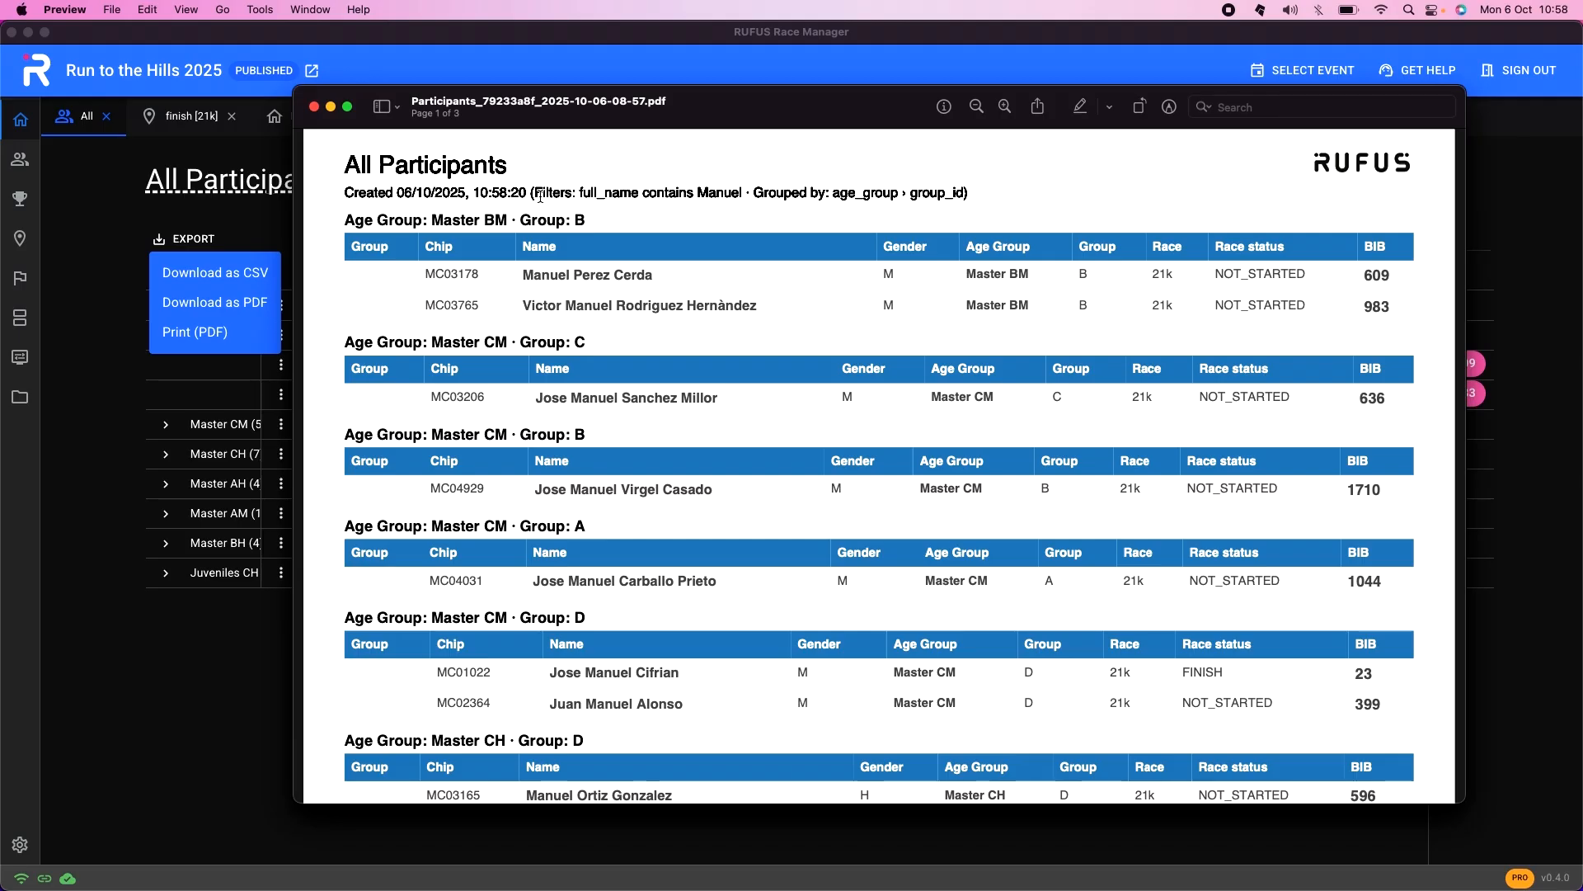
{"action": "key", "text": "super+w"}
Remove all filters from the participants table.
{"action": "left_click", "coordinate": [990, 276]}
{"action": "left_click", "coordinate": [992, 274]}
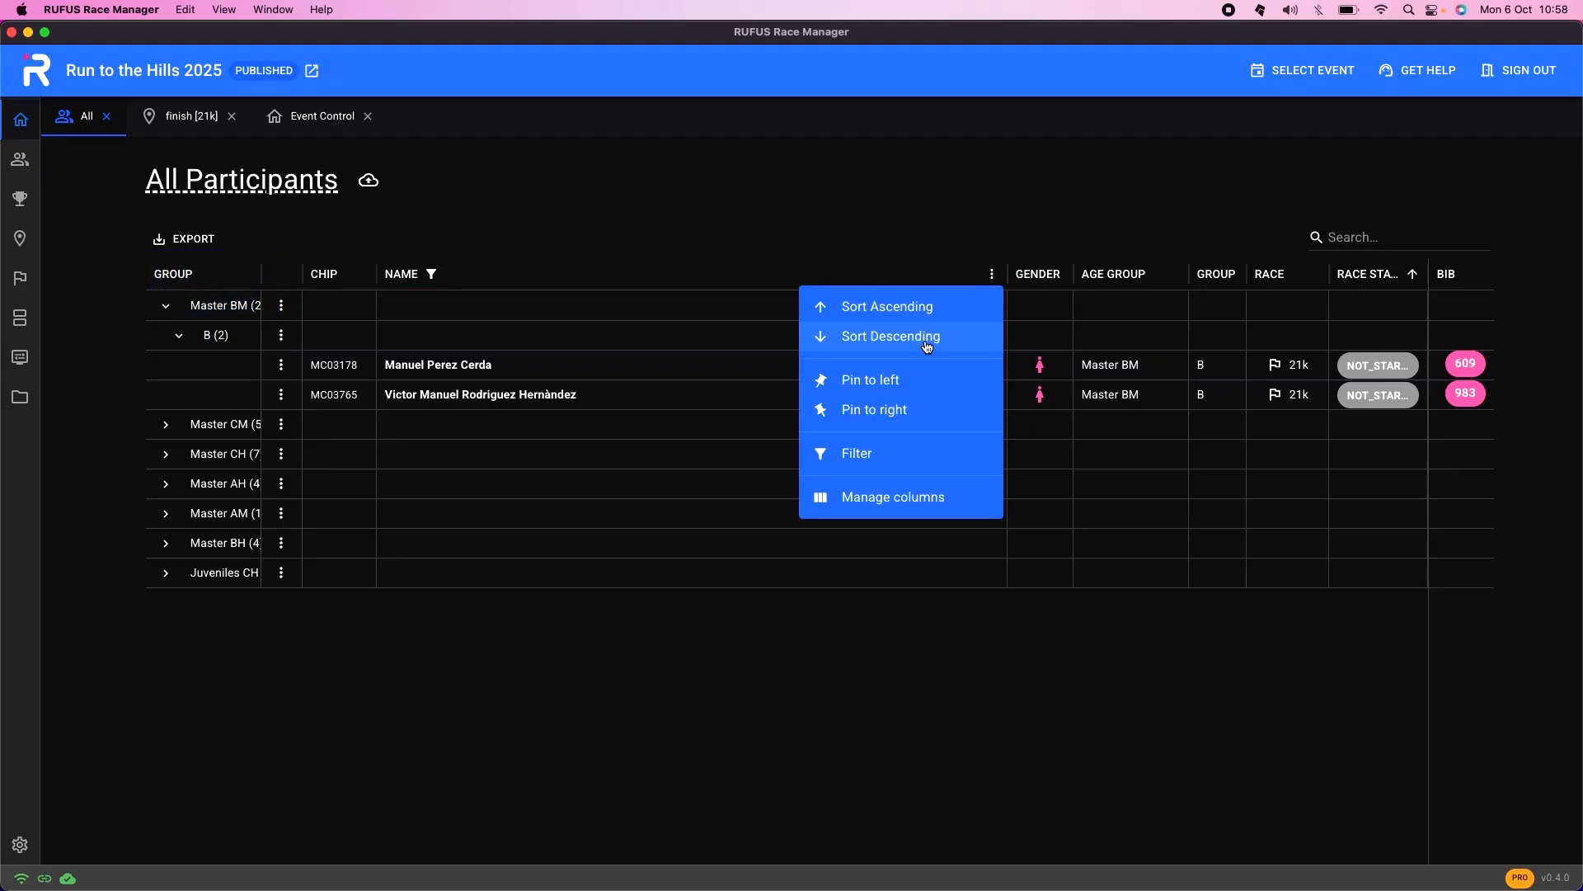
{"action": "left_click", "coordinate": [907, 454]}
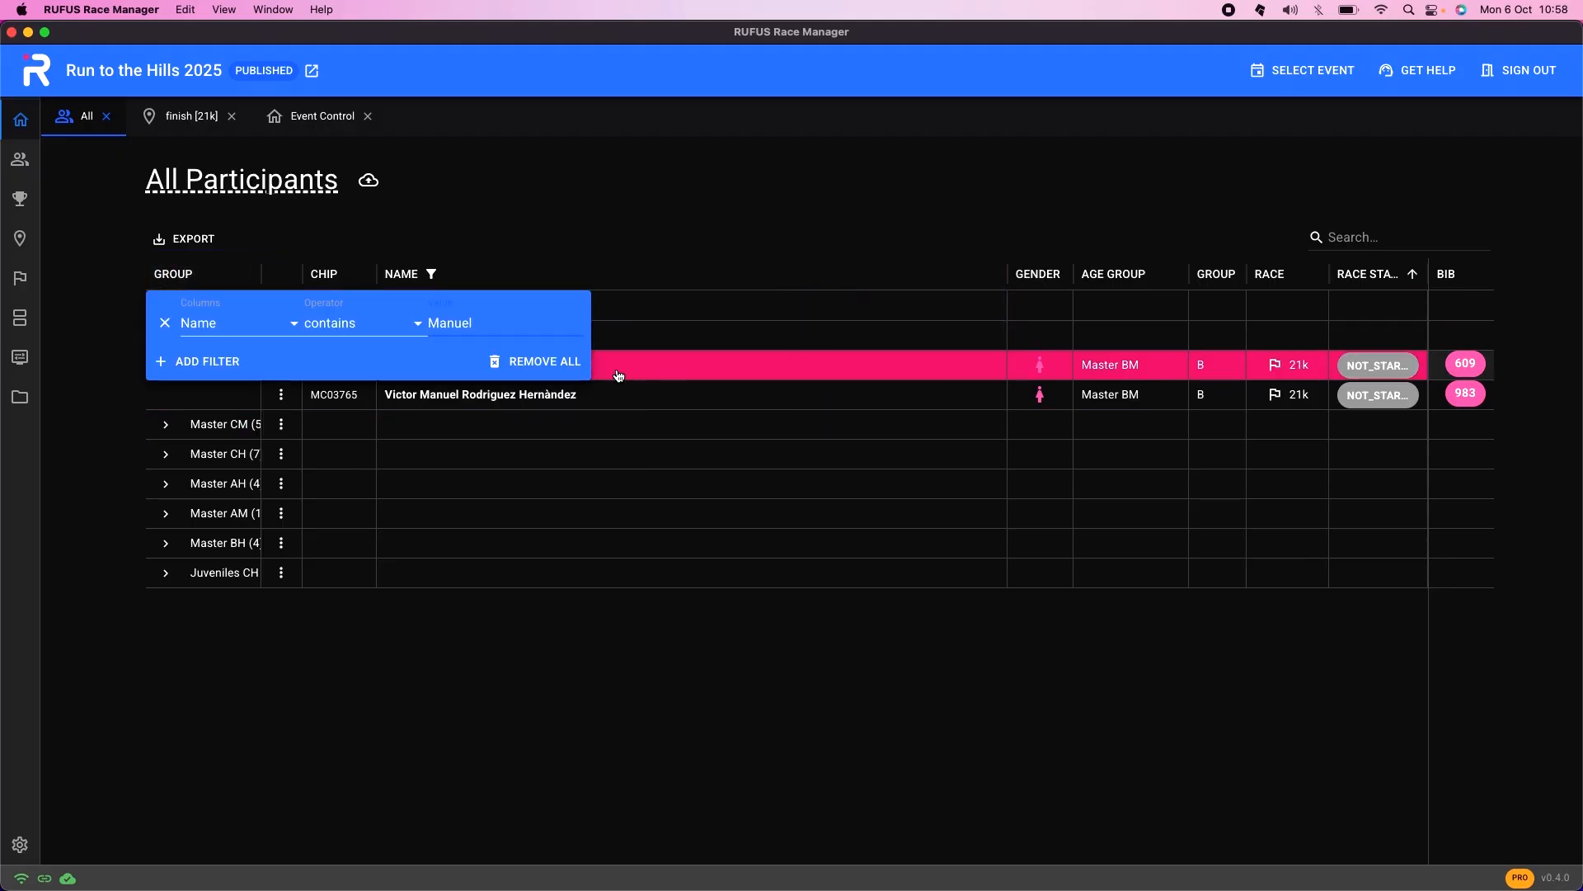
{"action": "left_click", "coordinate": [575, 365]}
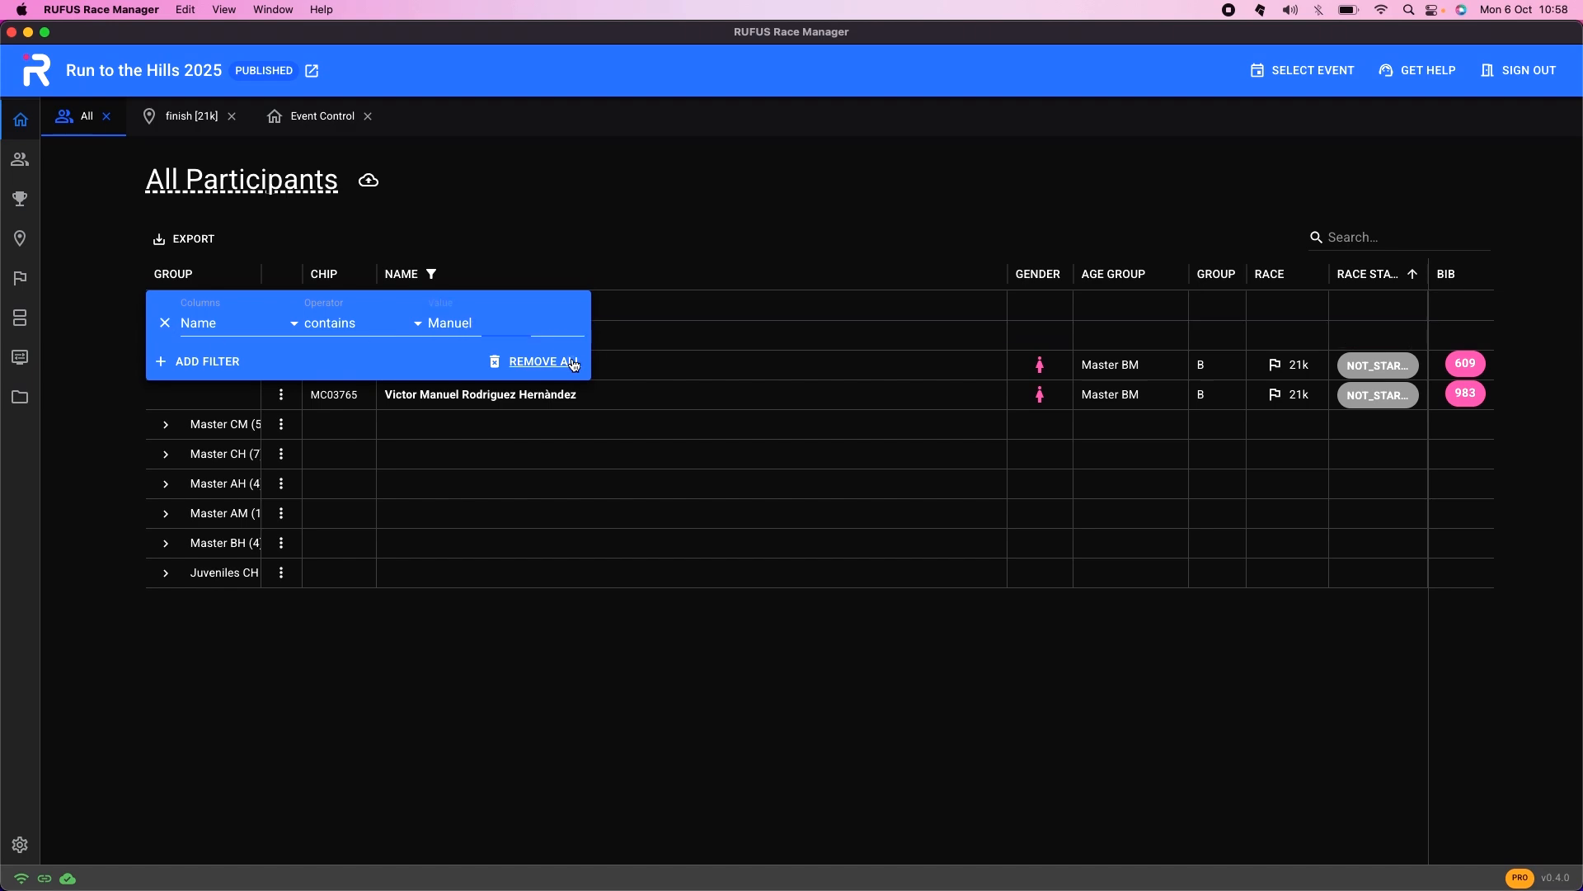
{"action": "left_click", "coordinate": [784, 209]}
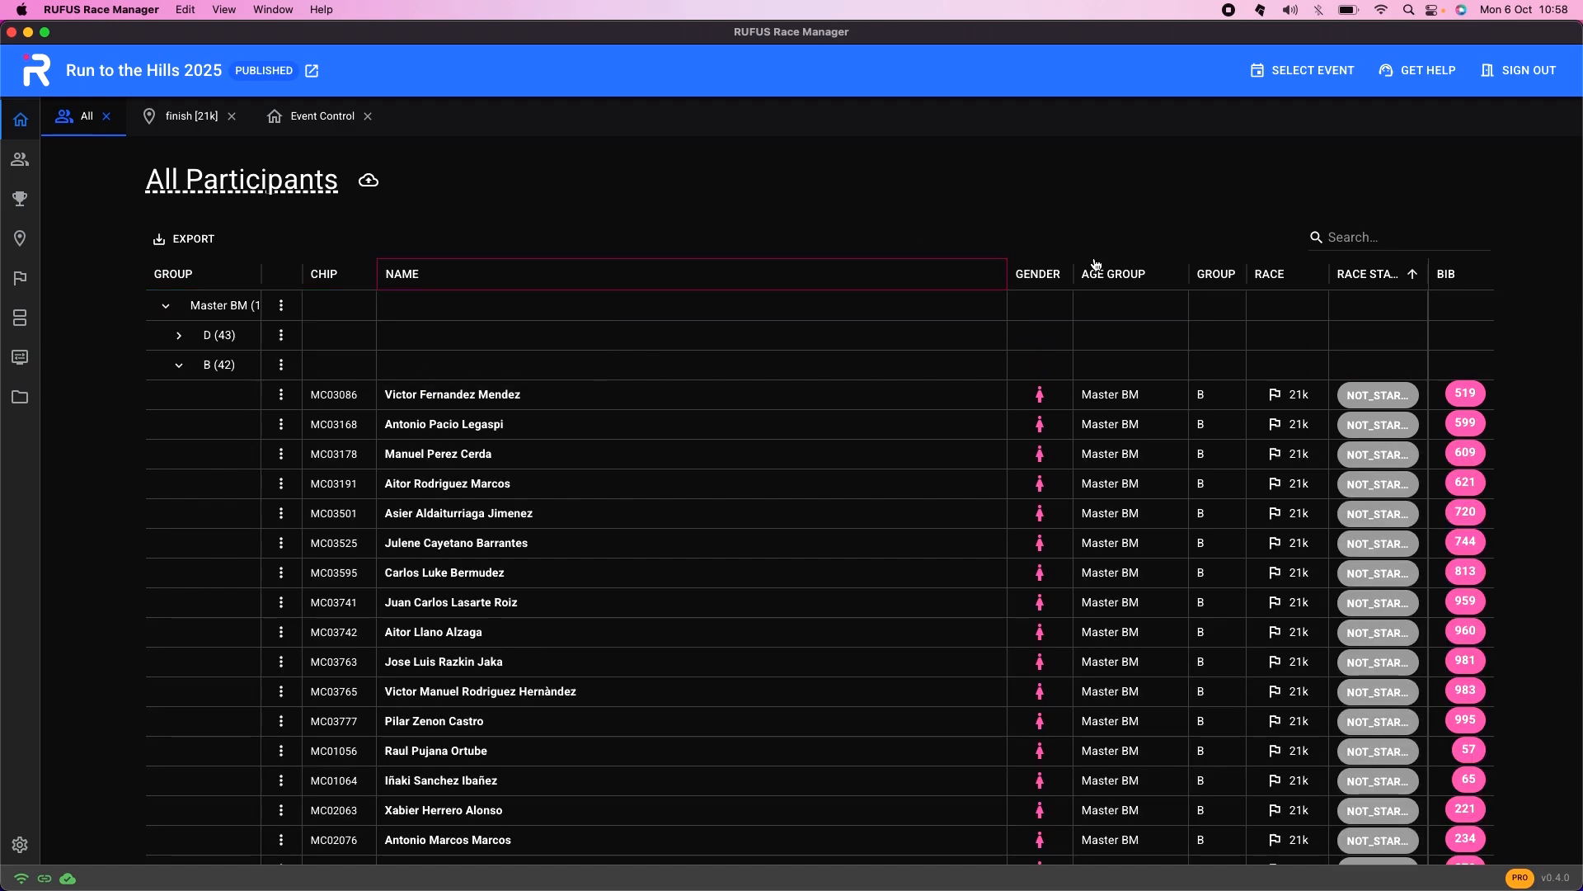
Search all participants by a first name across the grouped table, and clear the search.
{"action": "left_click", "coordinate": [1317, 237]}
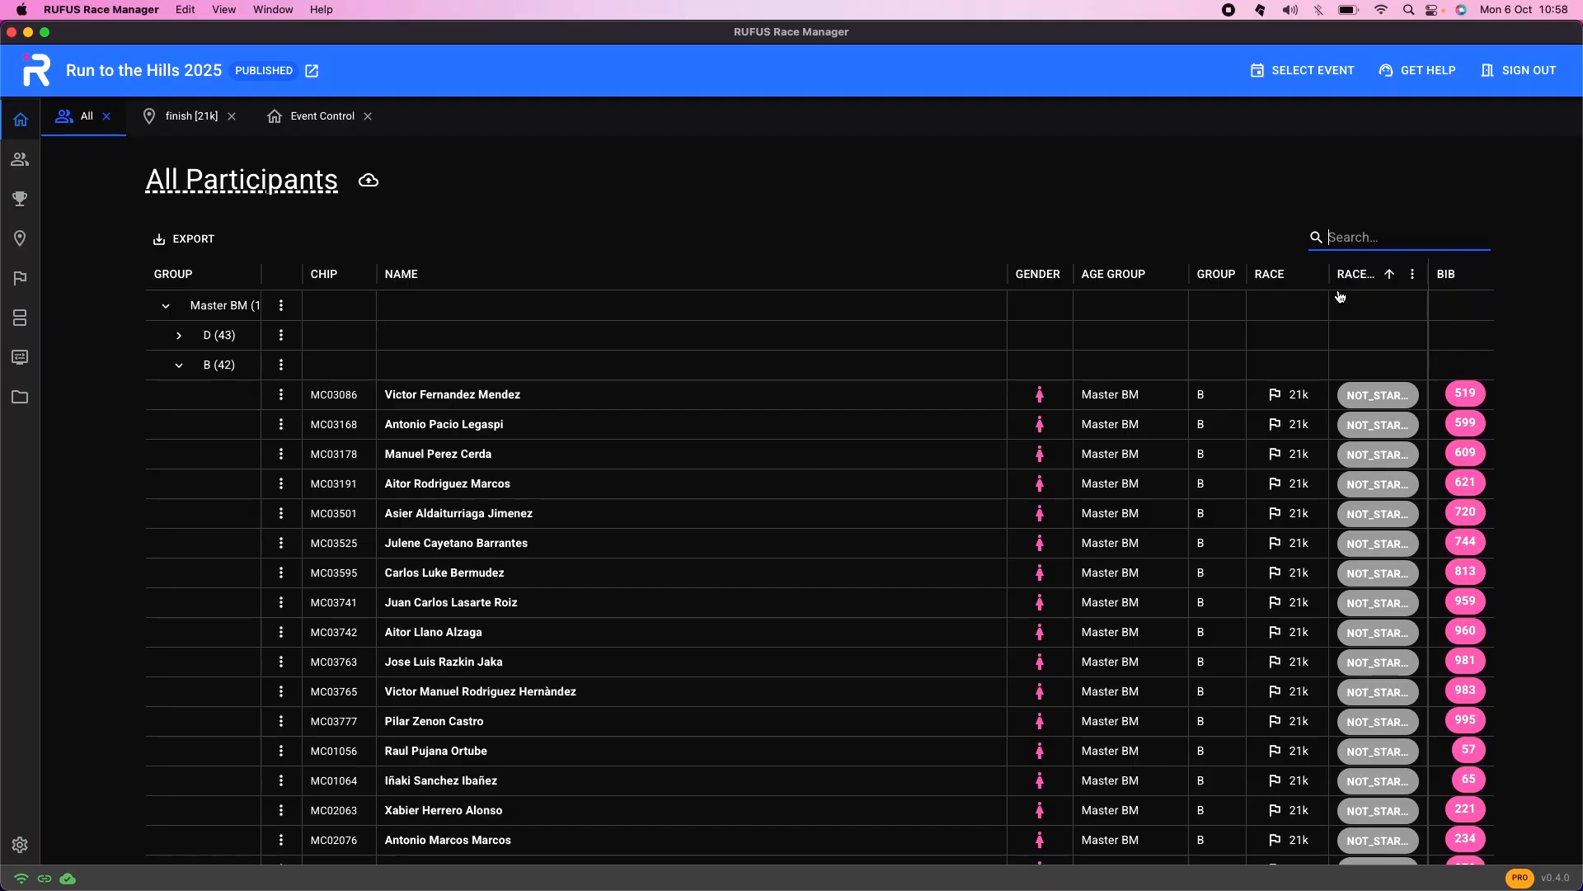
{"action": "type", "text": "manuel"}
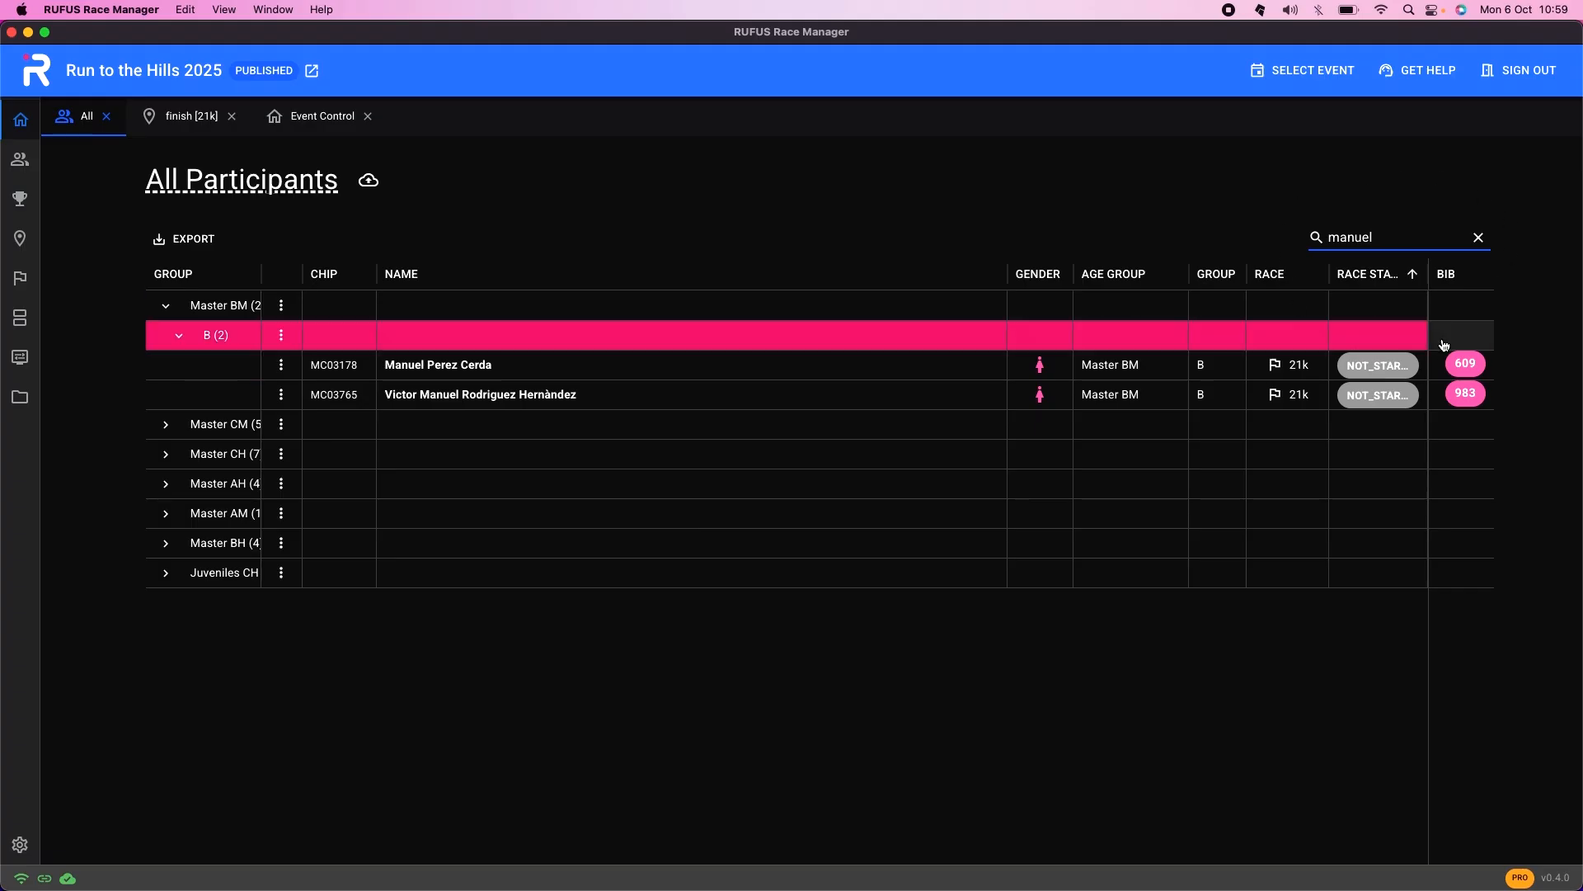
{"action": "left_click", "coordinate": [1477, 237]}
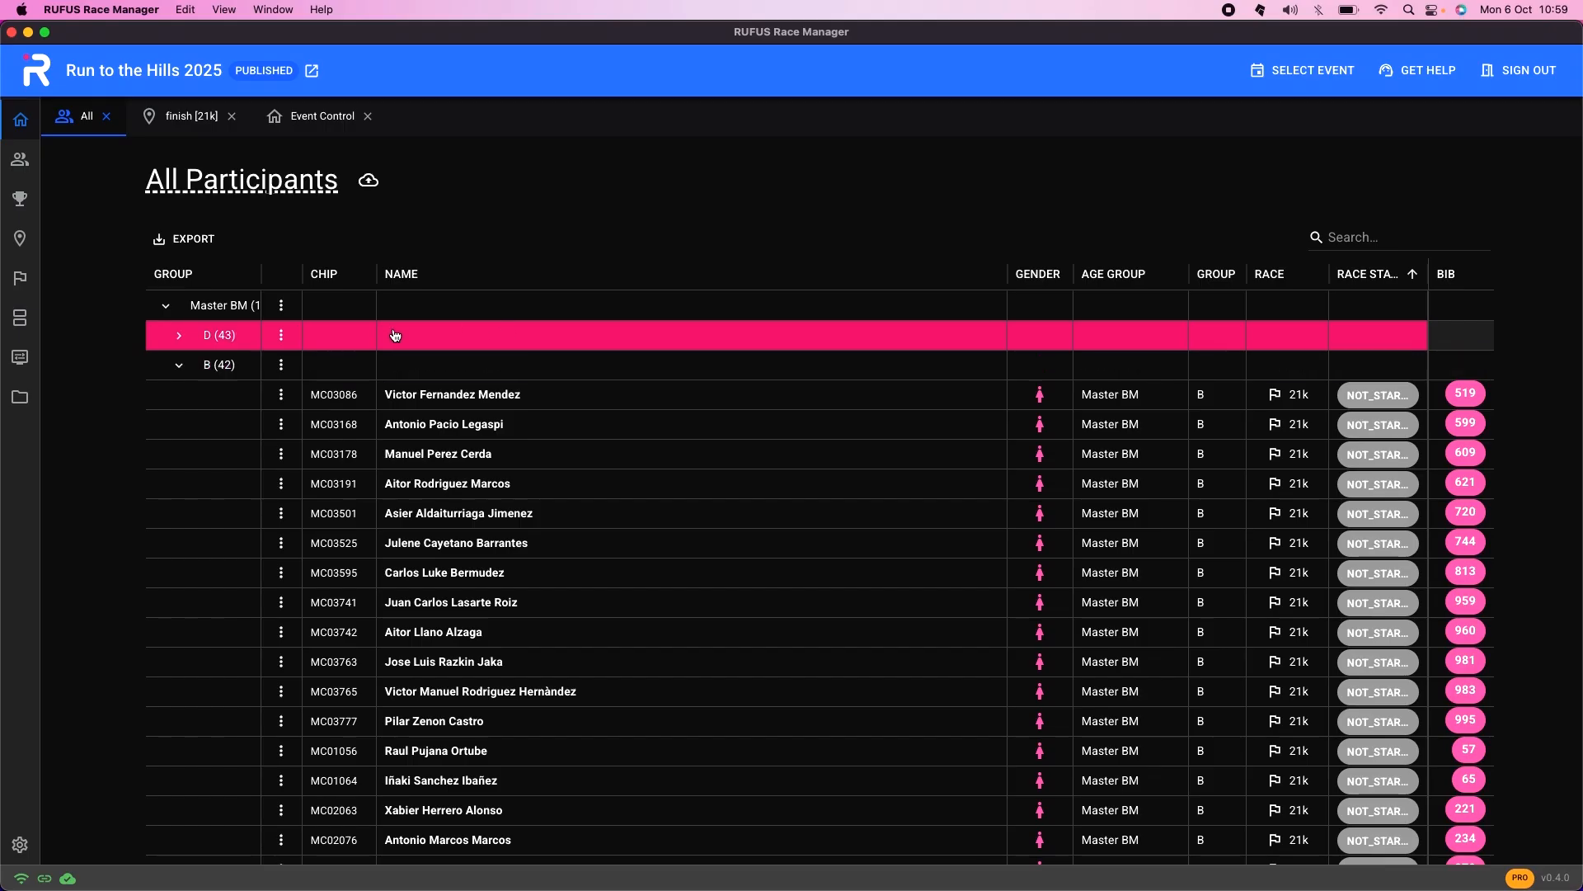
Stop grouping the participants table by Age Group and by Group.
{"action": "left_click", "coordinate": [247, 276]}
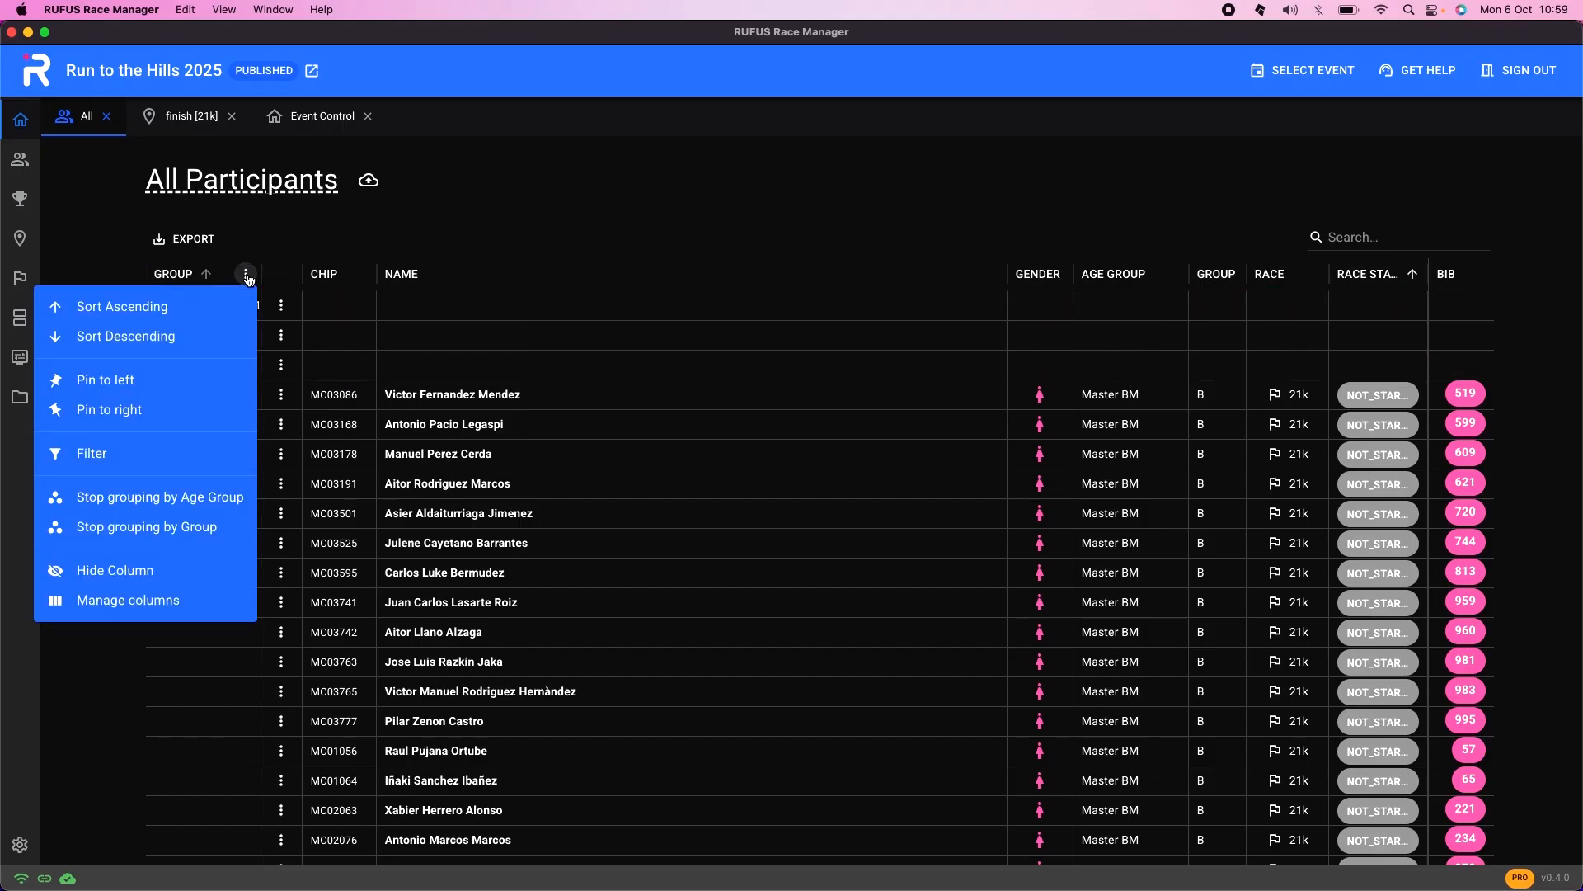
{"action": "left_click", "coordinate": [173, 510]}
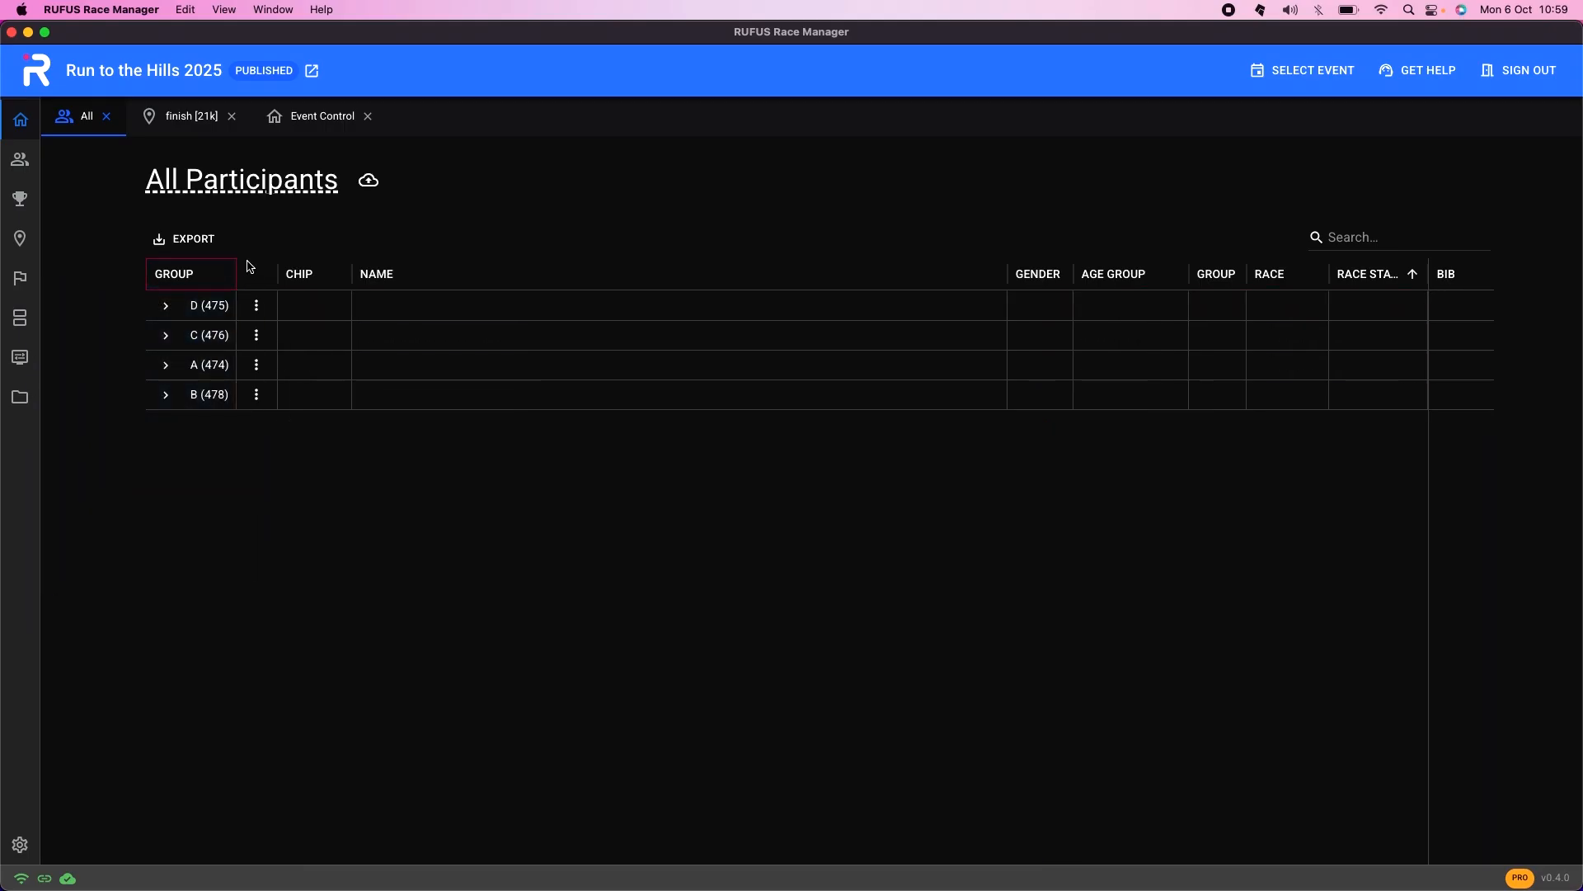
{"action": "left_click", "coordinate": [220, 276]}
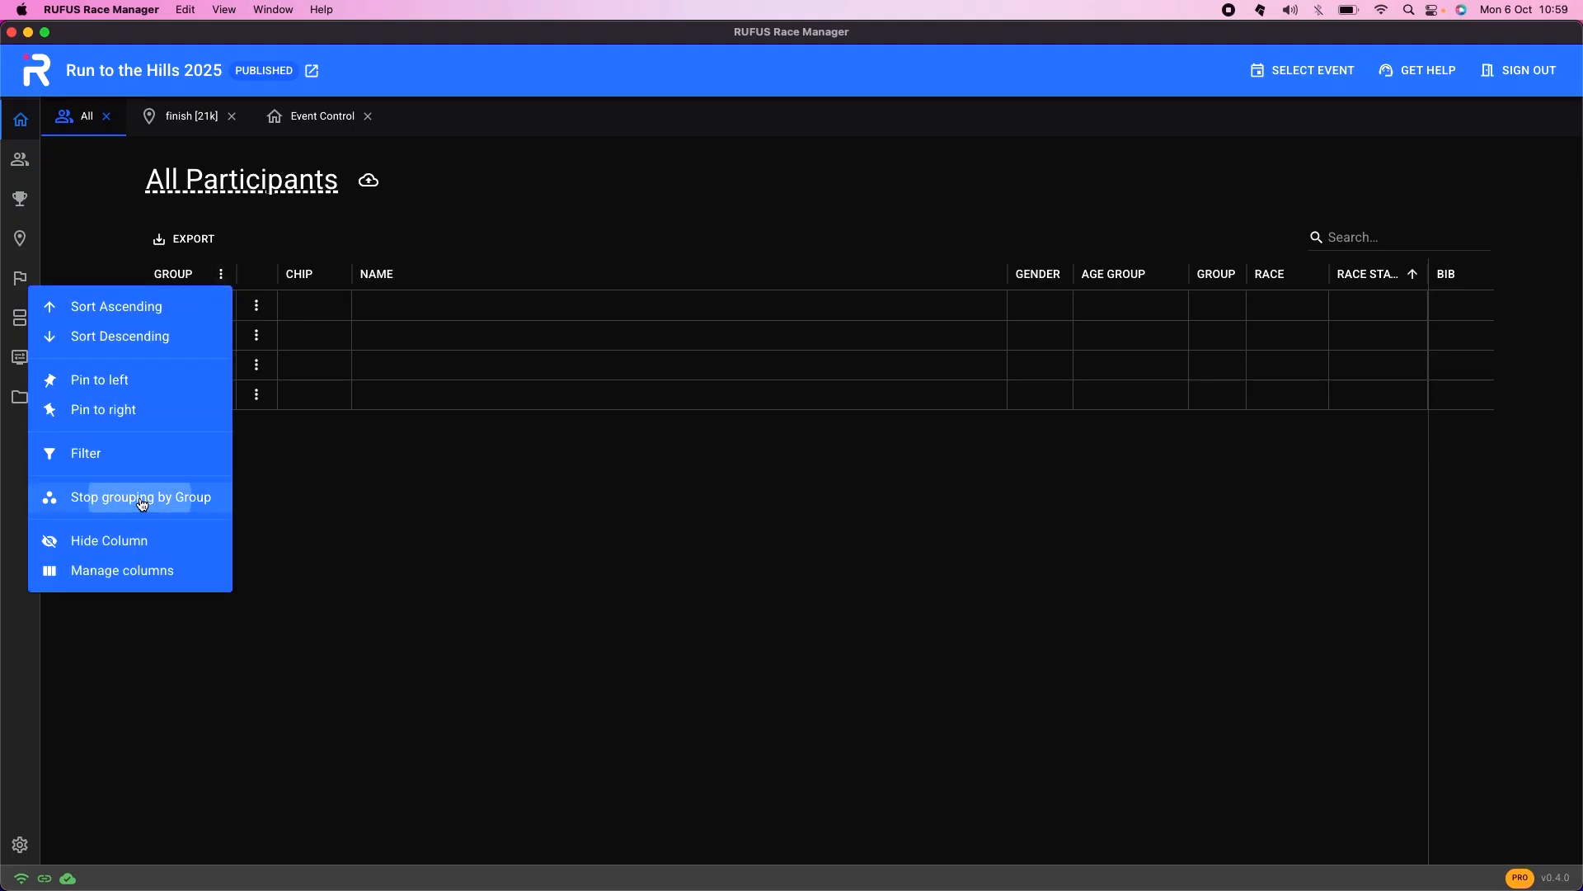
{"action": "left_click", "coordinate": [140, 497]}
Show the DOB, Country, City and Club columns in the participants table.
{"action": "left_click", "coordinate": [992, 274]}
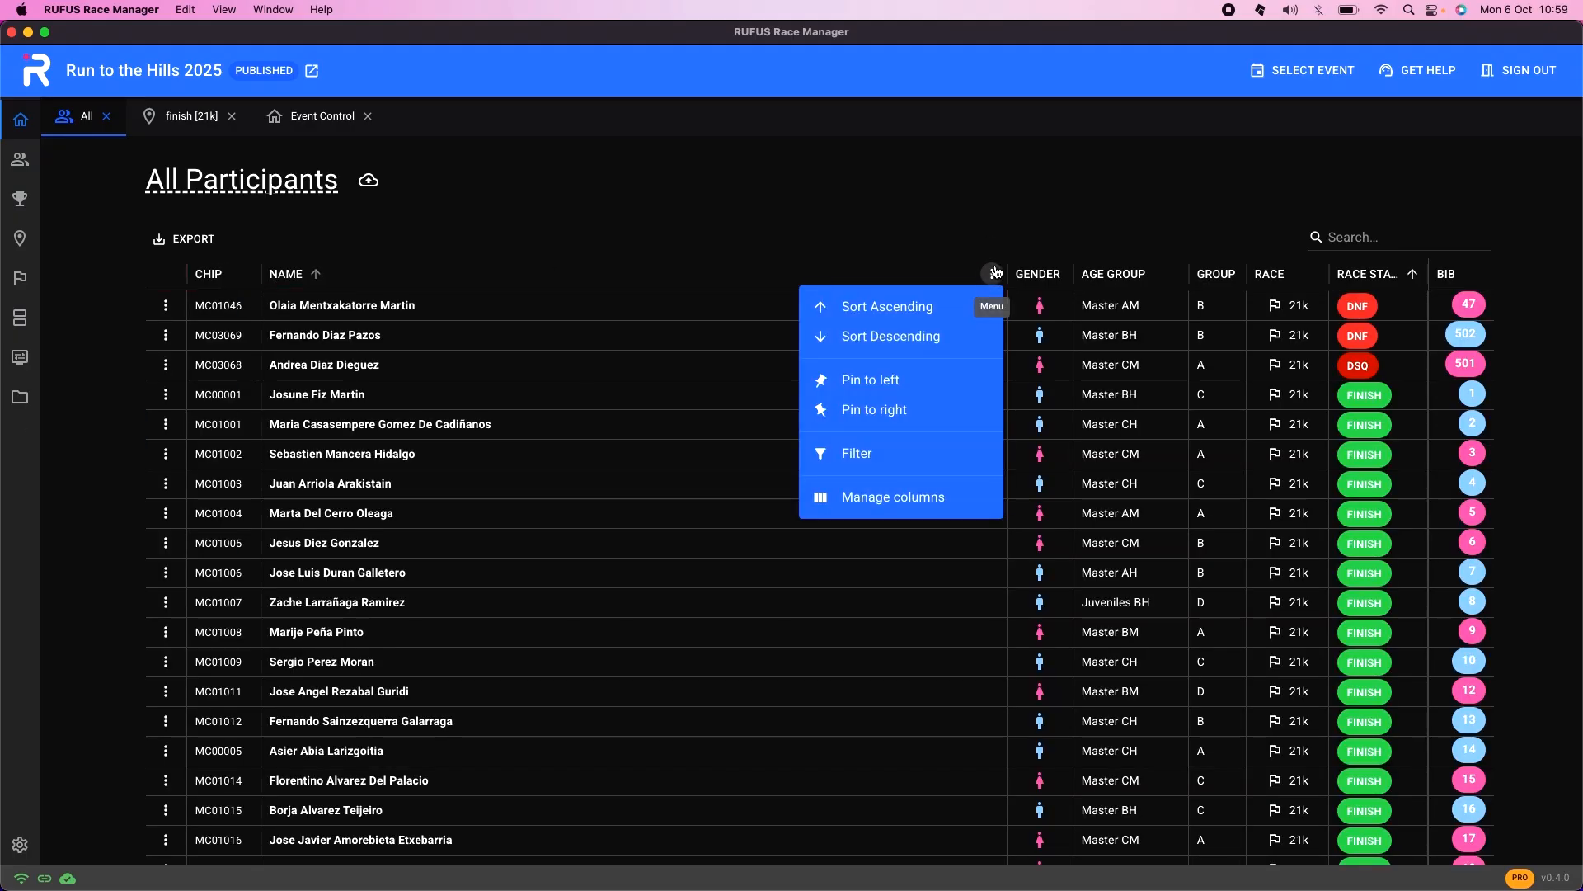
{"action": "left_click", "coordinate": [907, 495]}
{"action": "scroll", "coordinate": [286, 452], "scroll_direction": "down", "scroll_amount": 5}
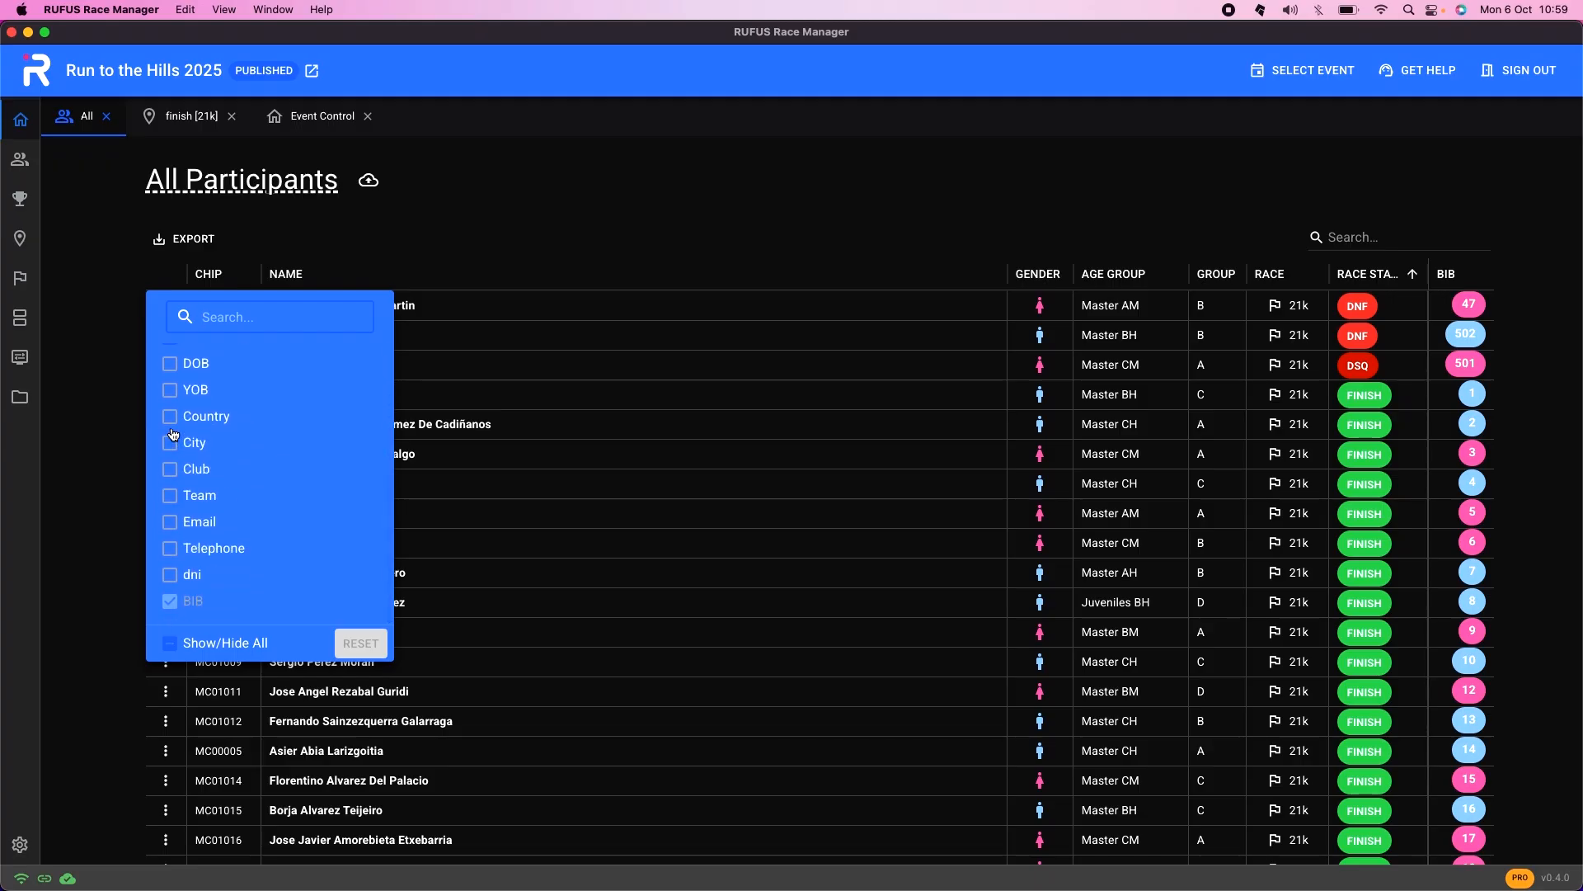
{"action": "left_click", "coordinate": [169, 364]}
{"action": "left_click", "coordinate": [169, 416]}
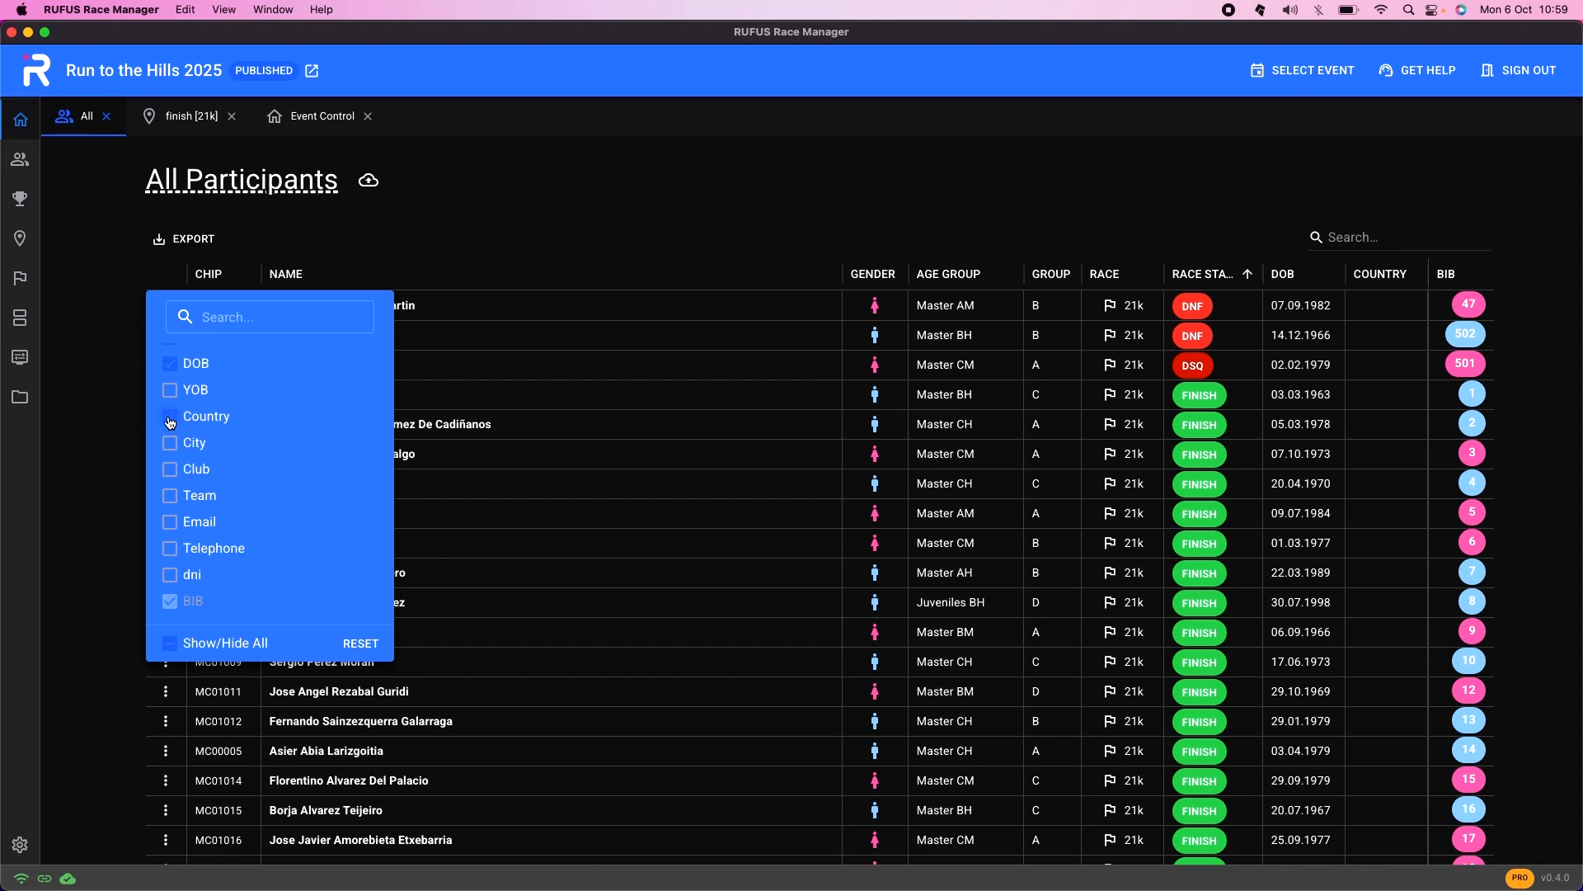
{"action": "left_click", "coordinate": [169, 442]}
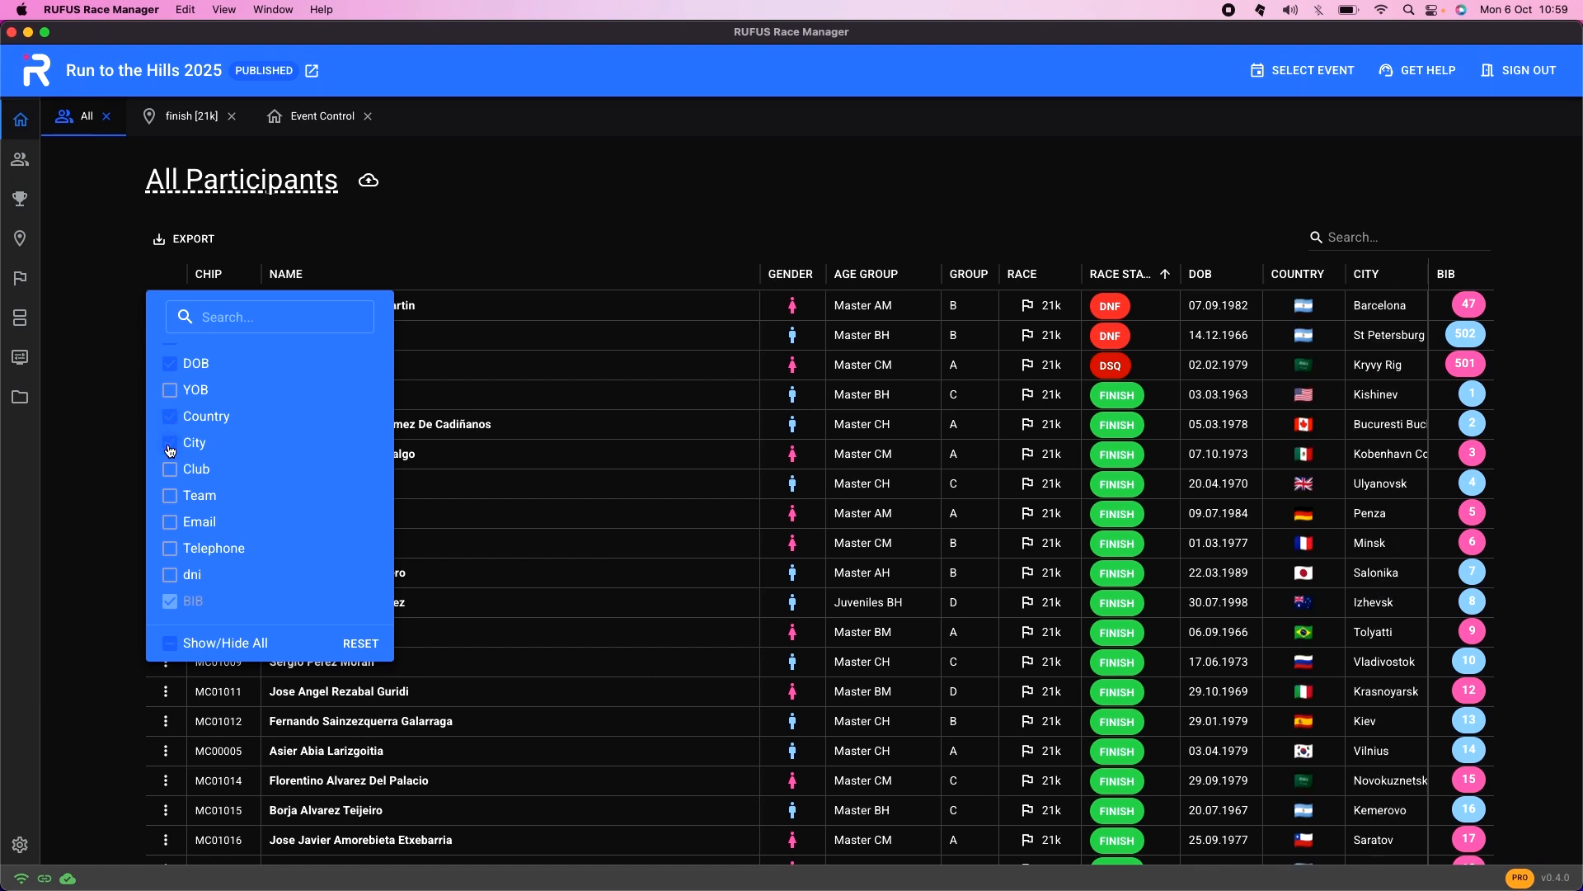
{"action": "left_click", "coordinate": [169, 469]}
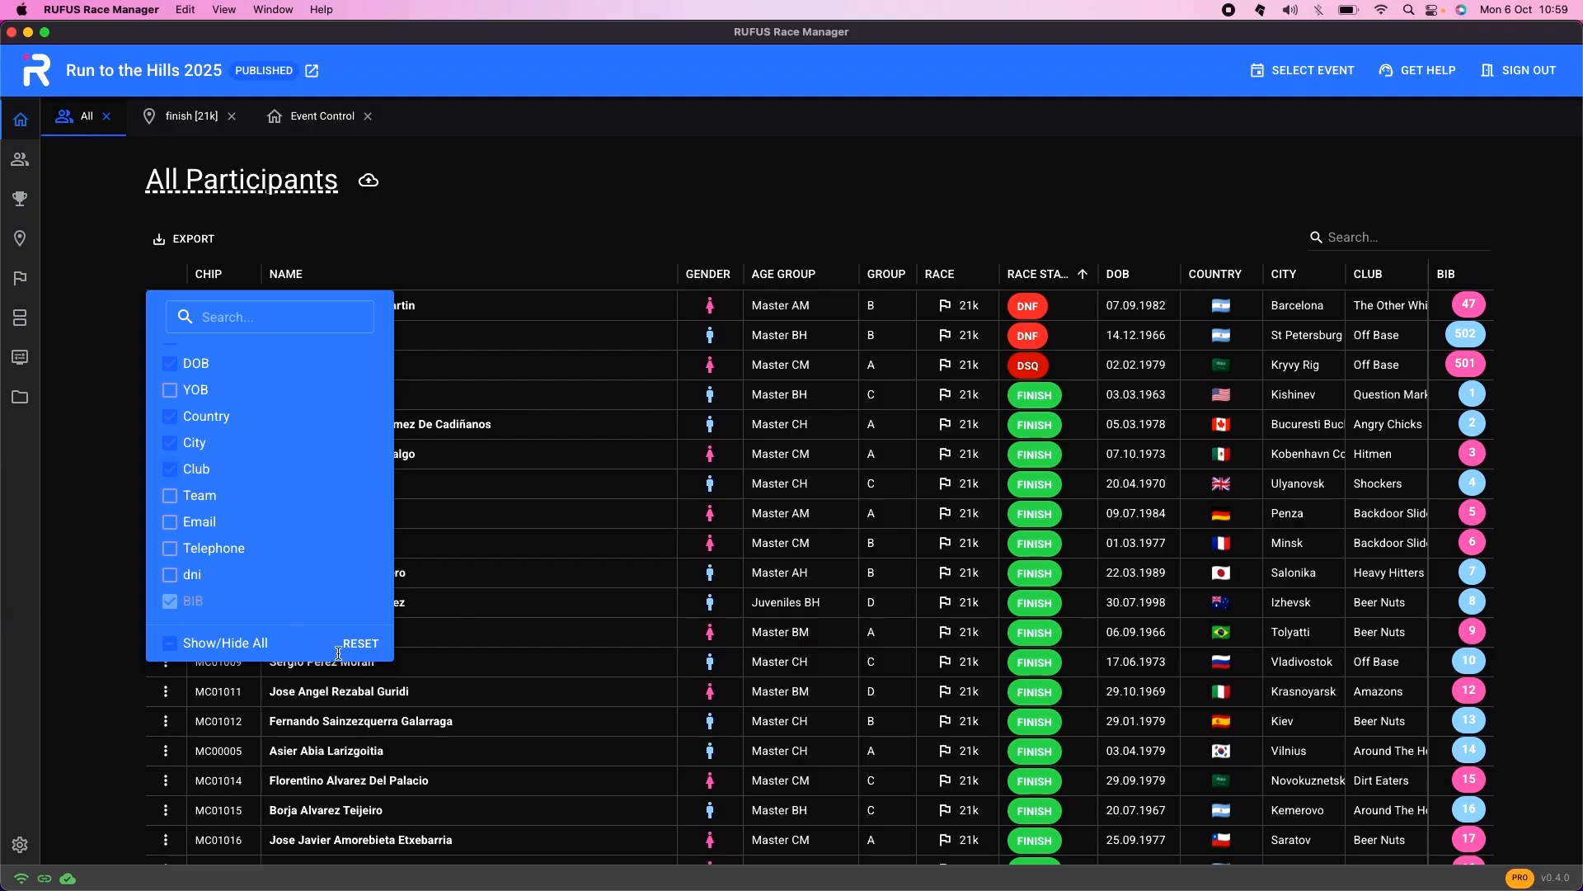
{"action": "left_click", "coordinate": [547, 198]}
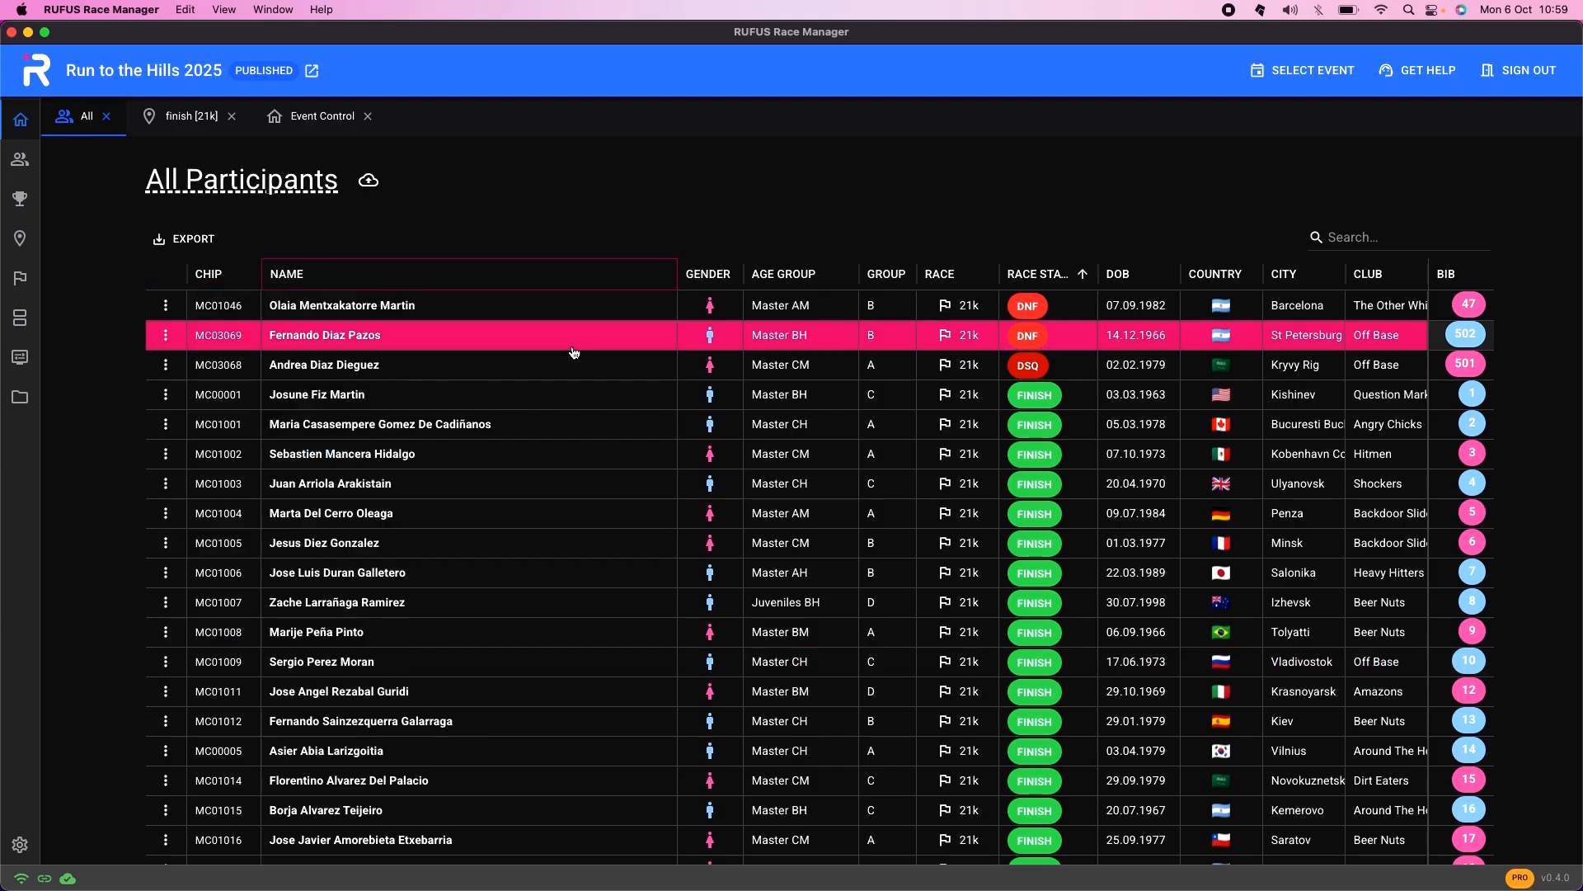
Select the first 14 participants as a range, and extend the selection to every participant in the table.
{"action": "left_click", "coordinate": [587, 314]}
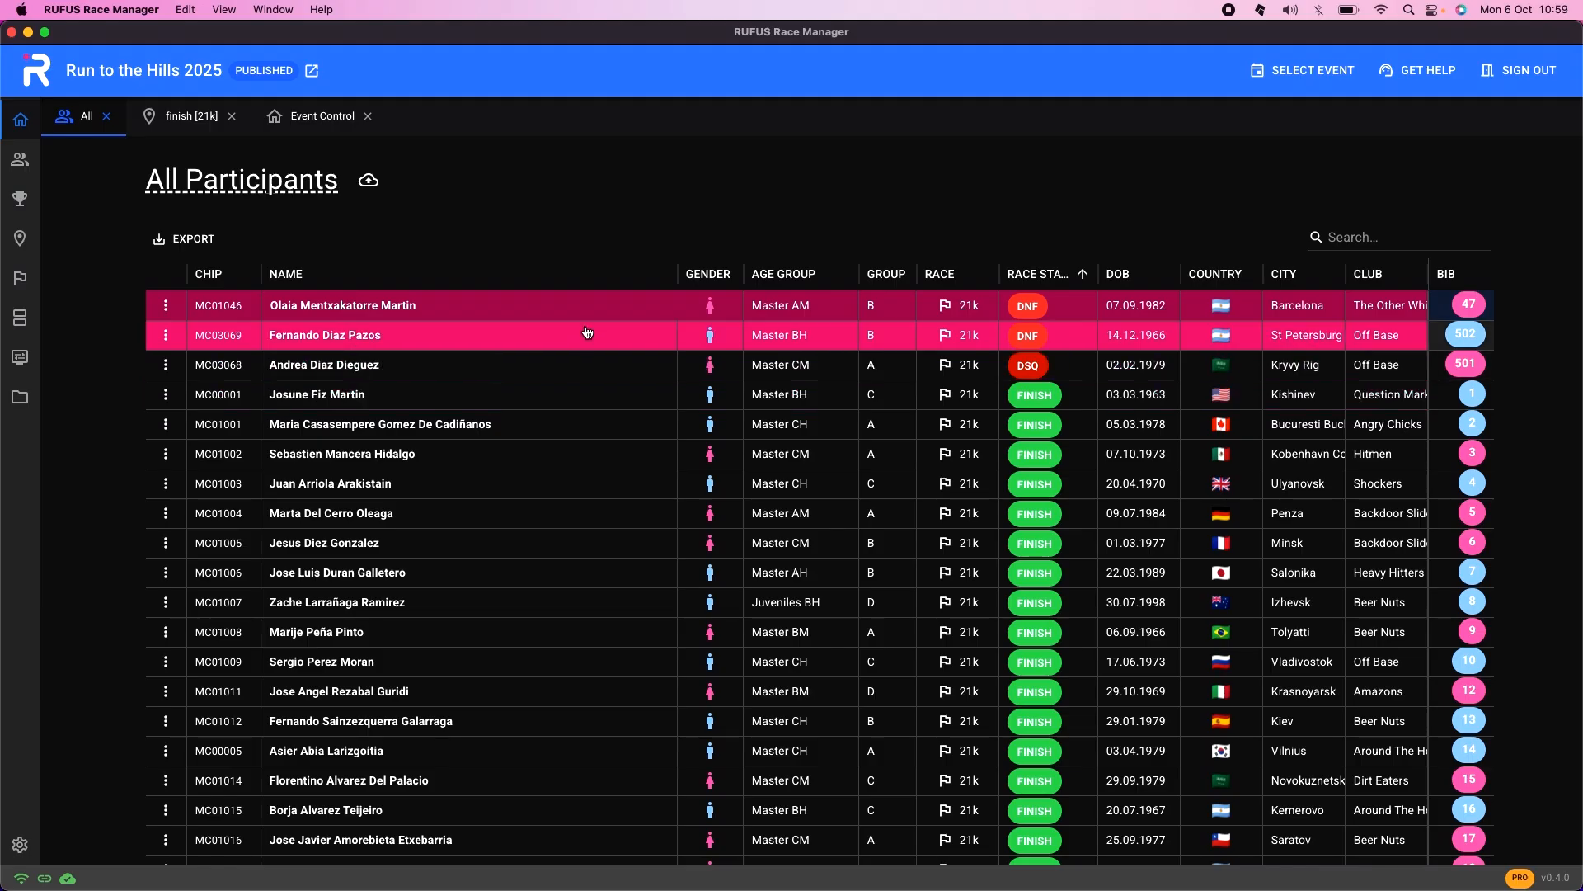
{"action": "left_click", "coordinate": [584, 461], "text": "shift"}
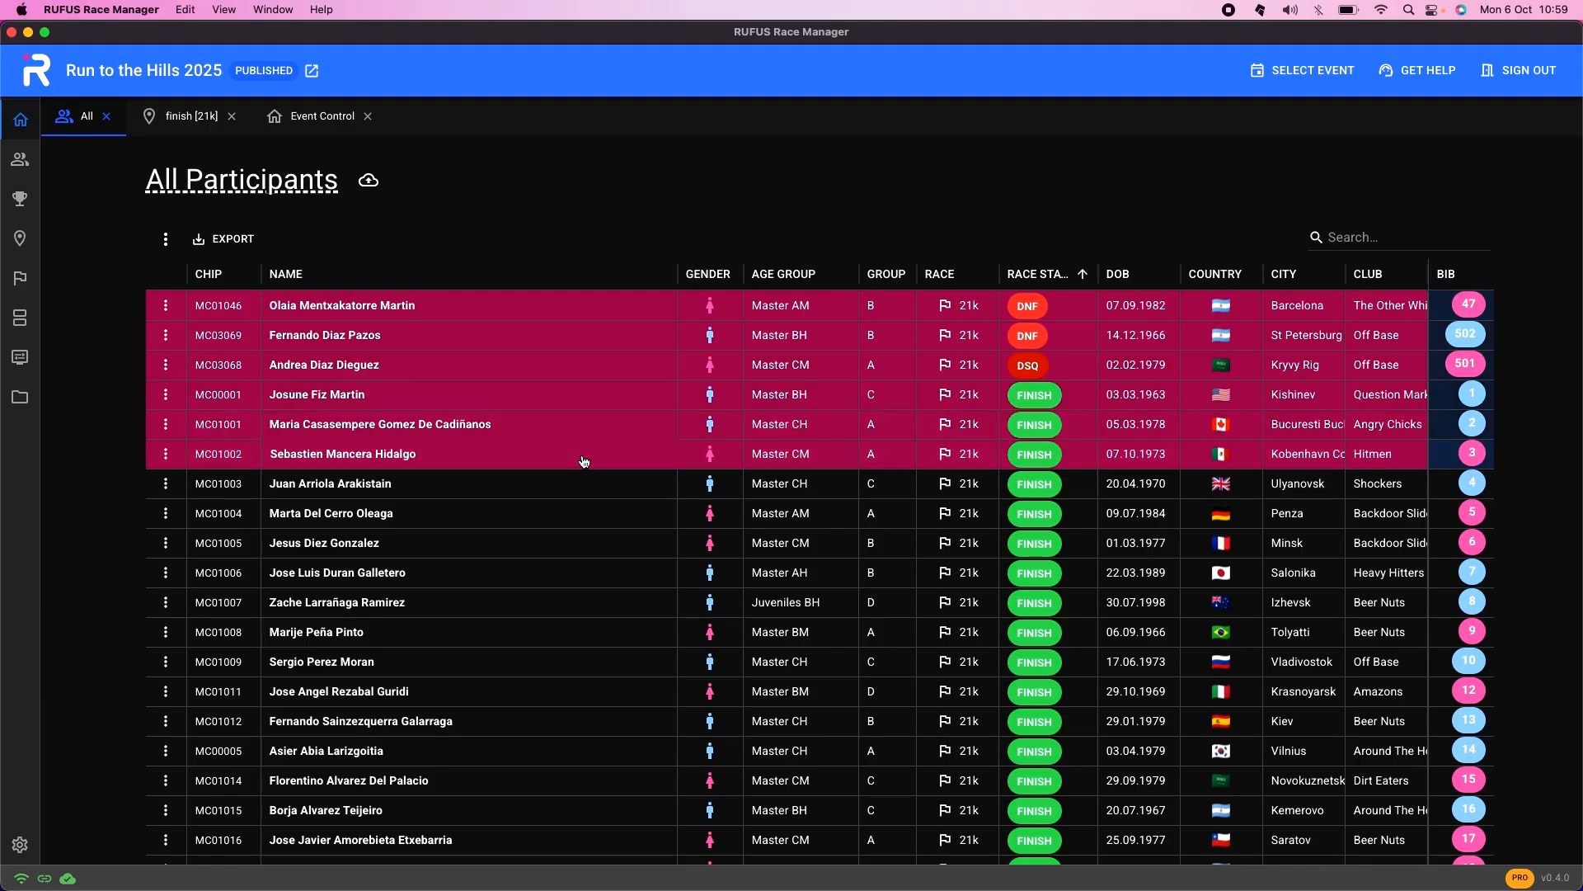
{"action": "left_click", "coordinate": [588, 691], "text": "shift"}
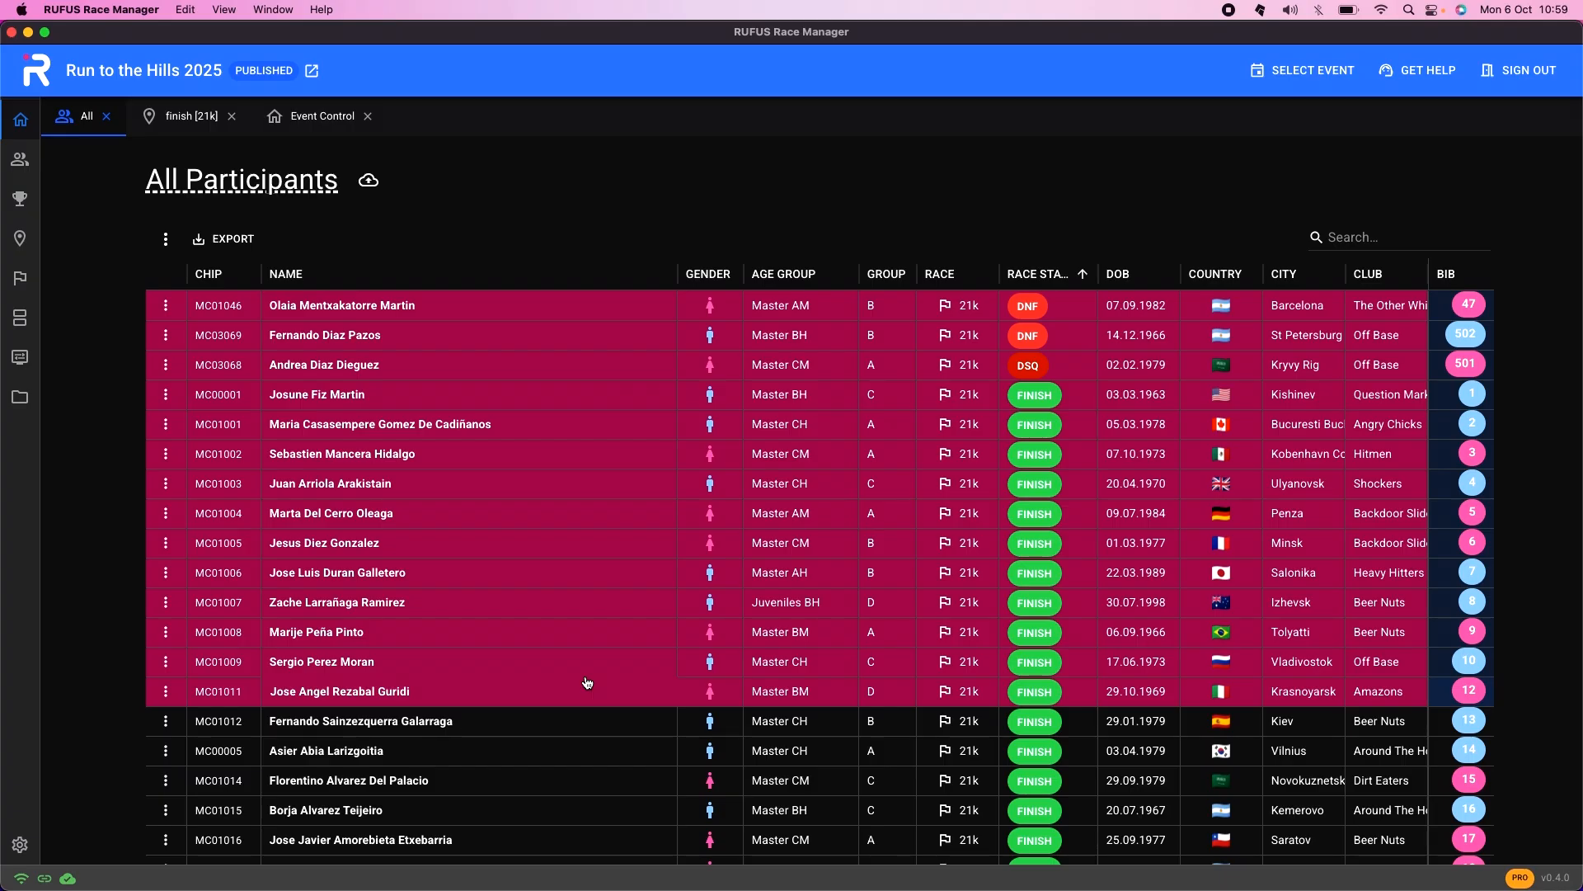
{"action": "scroll", "coordinate": [587, 682], "scroll_direction": "down", "scroll_amount": 1}
{"action": "scroll", "coordinate": [587, 682], "scroll_direction": "up", "scroll_amount": 1}
{"action": "key", "text": "super+a"}
{"action": "scroll", "coordinate": [587, 682], "scroll_direction": "down", "scroll_amount": 6}
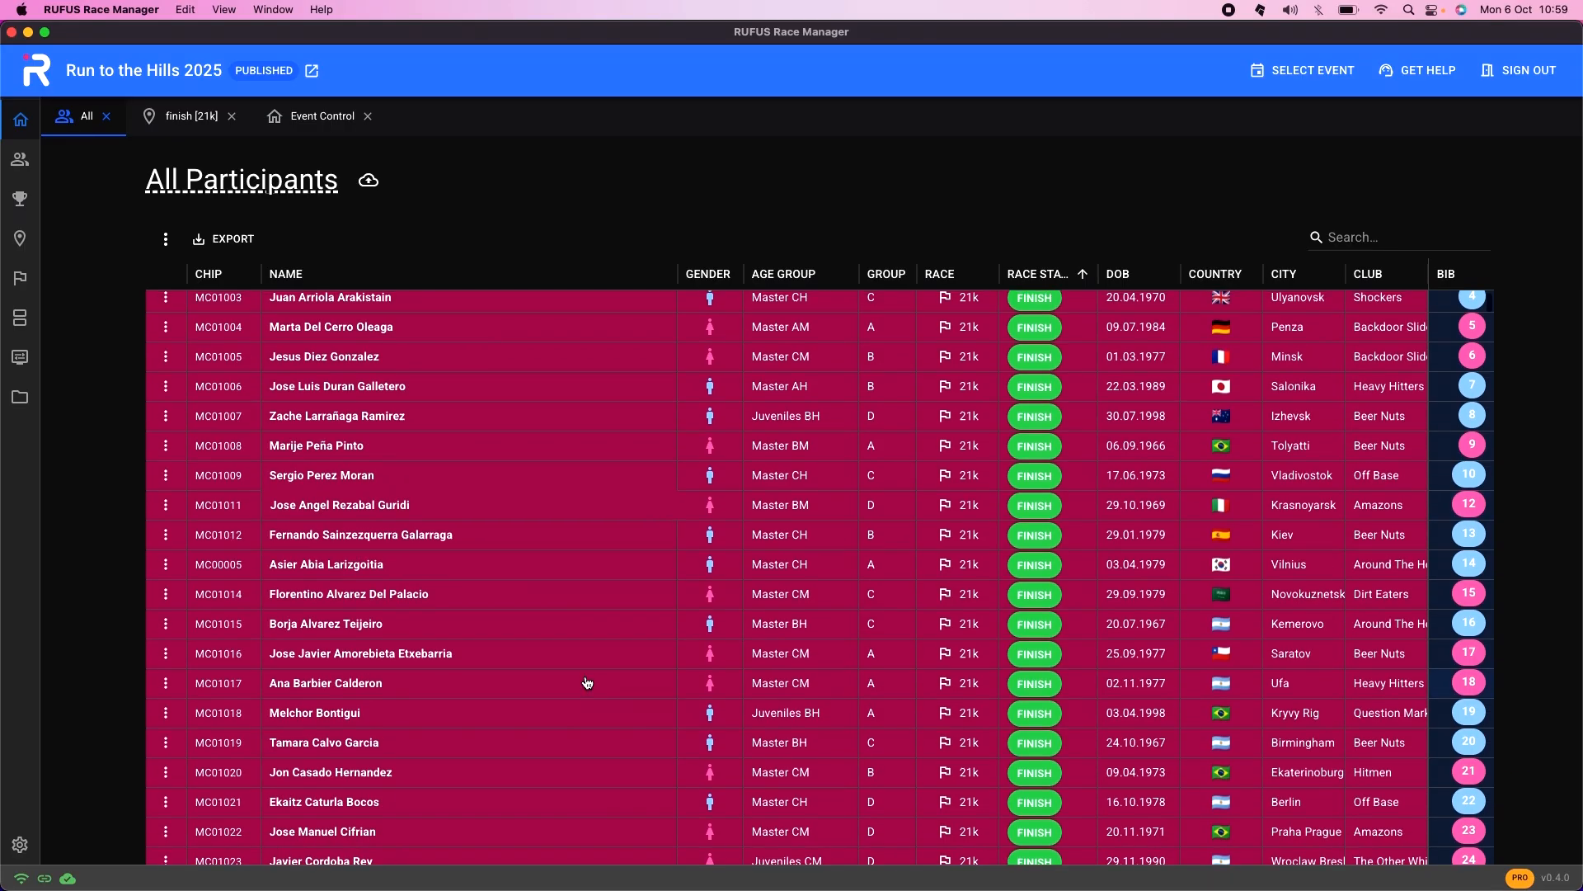
{"action": "scroll", "coordinate": [587, 682], "scroll_direction": "up", "scroll_amount": 6}
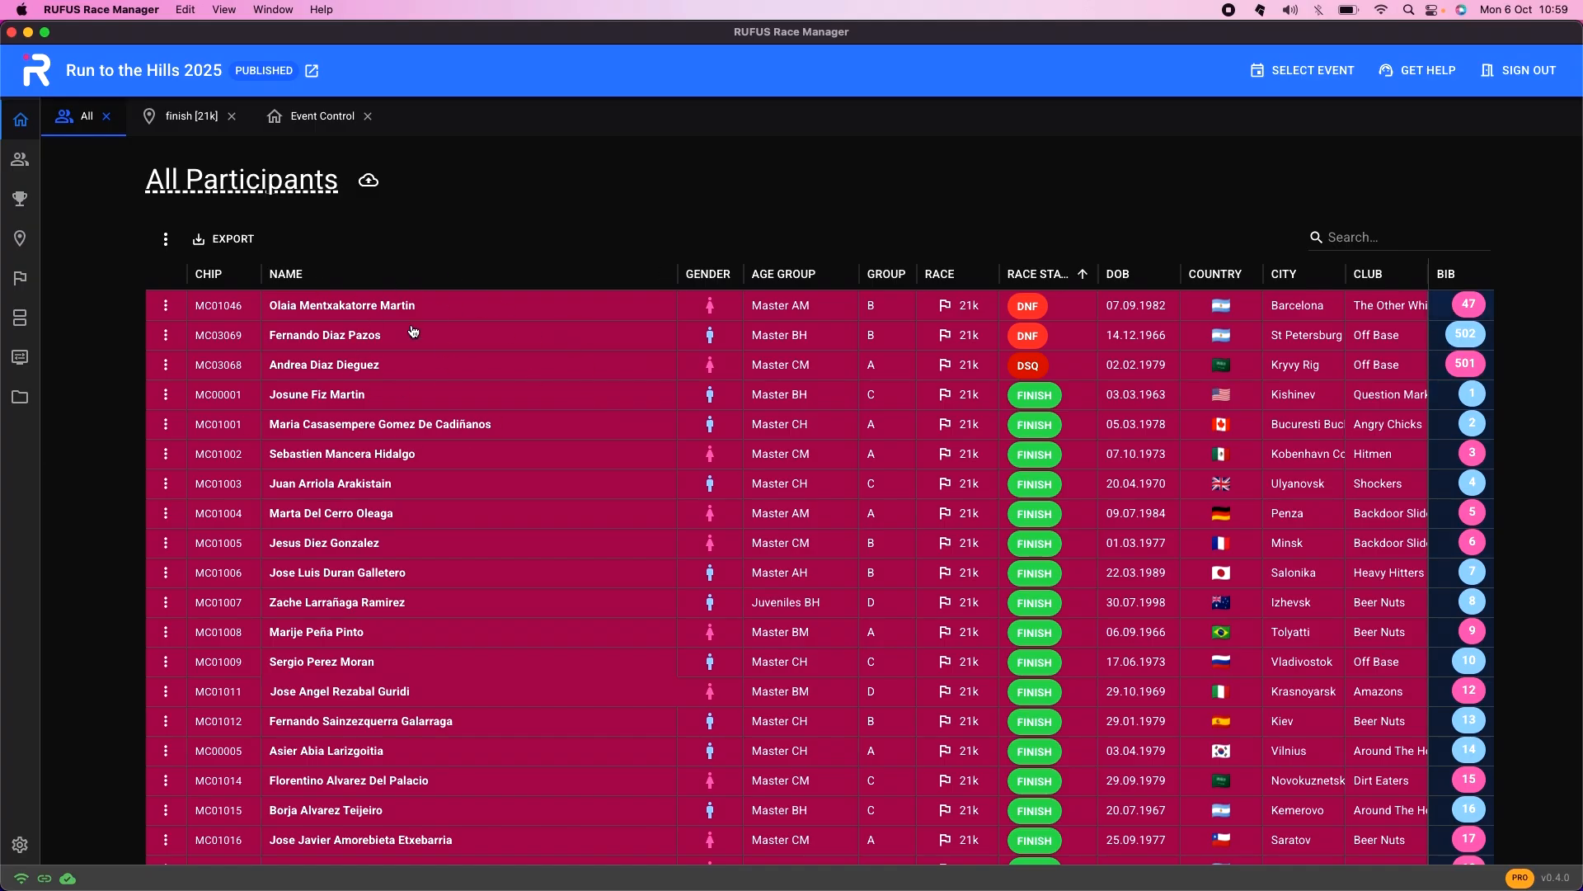
Examine the bulk actions for the selected participants without applying any, and reduce the selection to the first participant.
{"action": "left_click", "coordinate": [166, 240]}
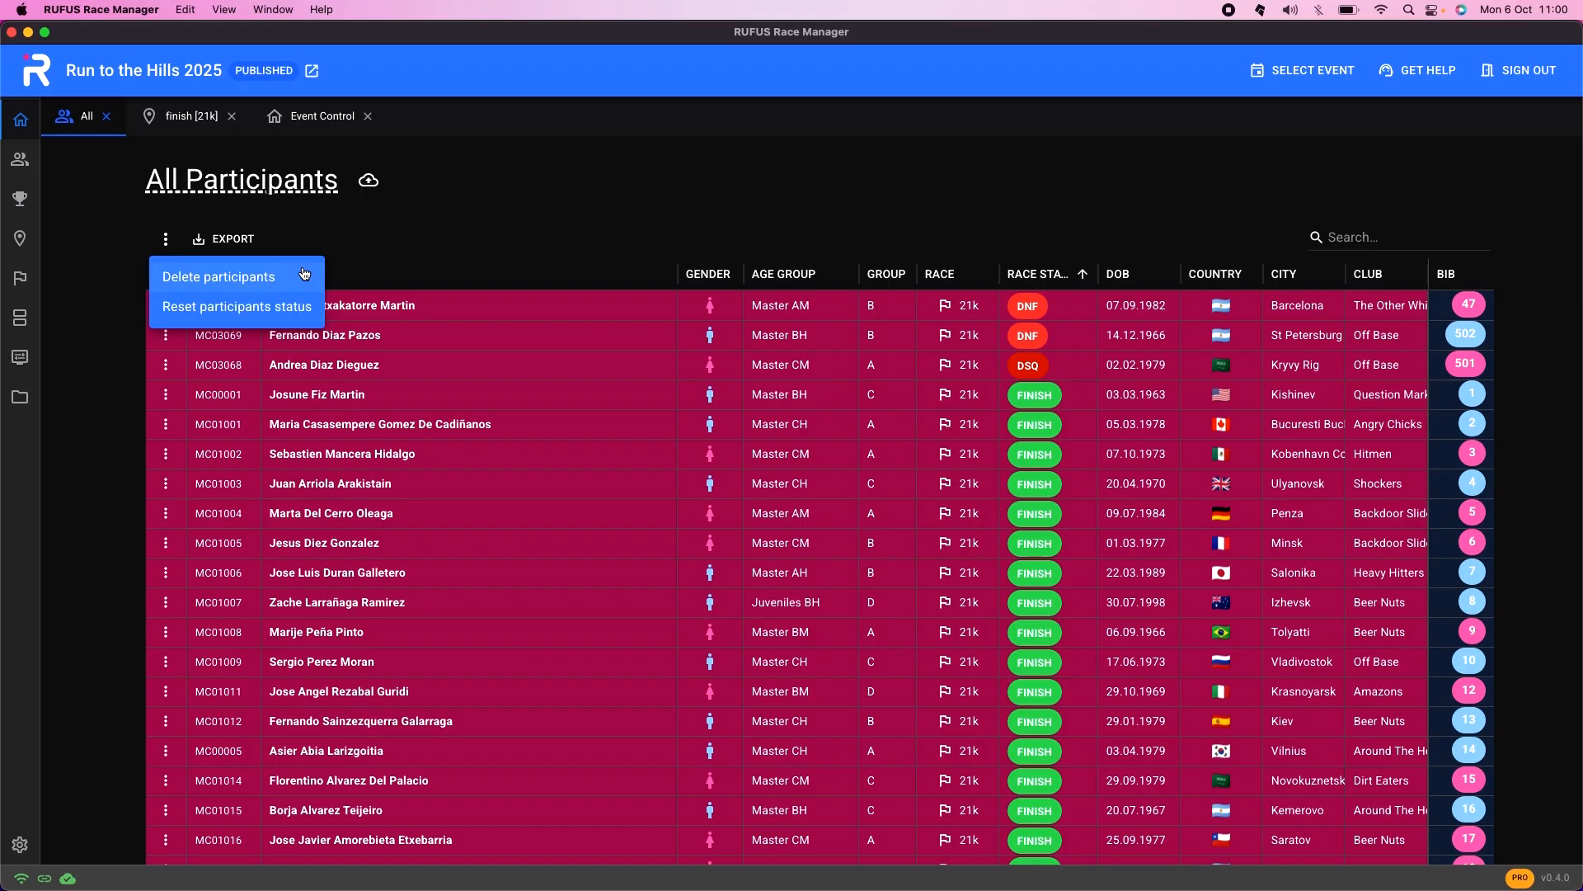
{"action": "left_click", "coordinate": [589, 216]}
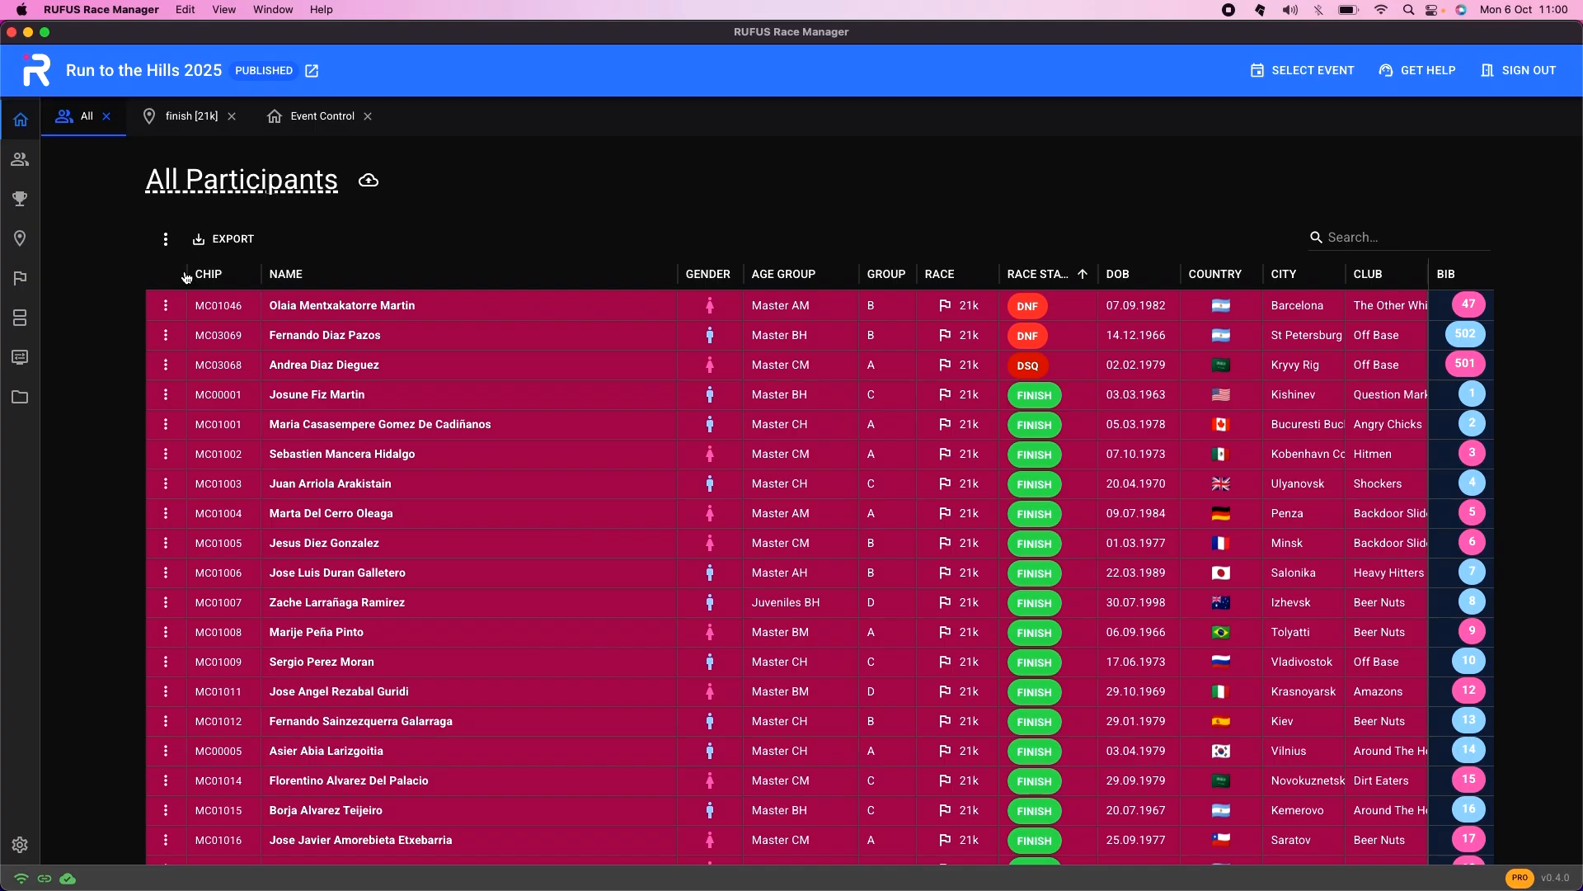
{"action": "left_click", "coordinate": [593, 511]}
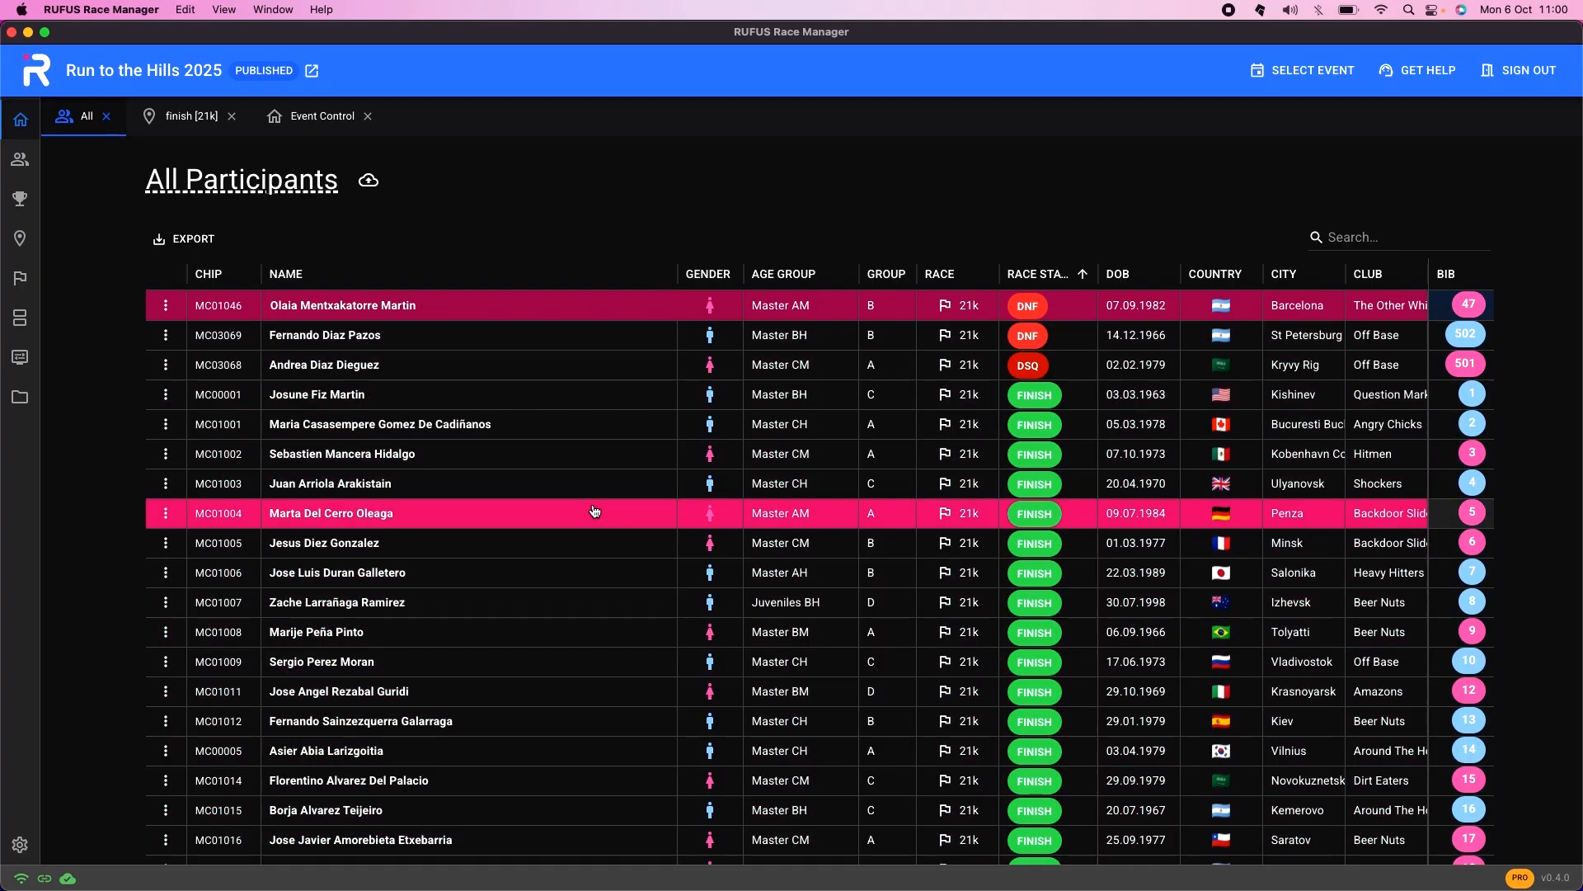
Export the finish [21k] checkpoint table with the Print (PDF) option, and close the PDF preview.
{"action": "left_click", "coordinate": [188, 115]}
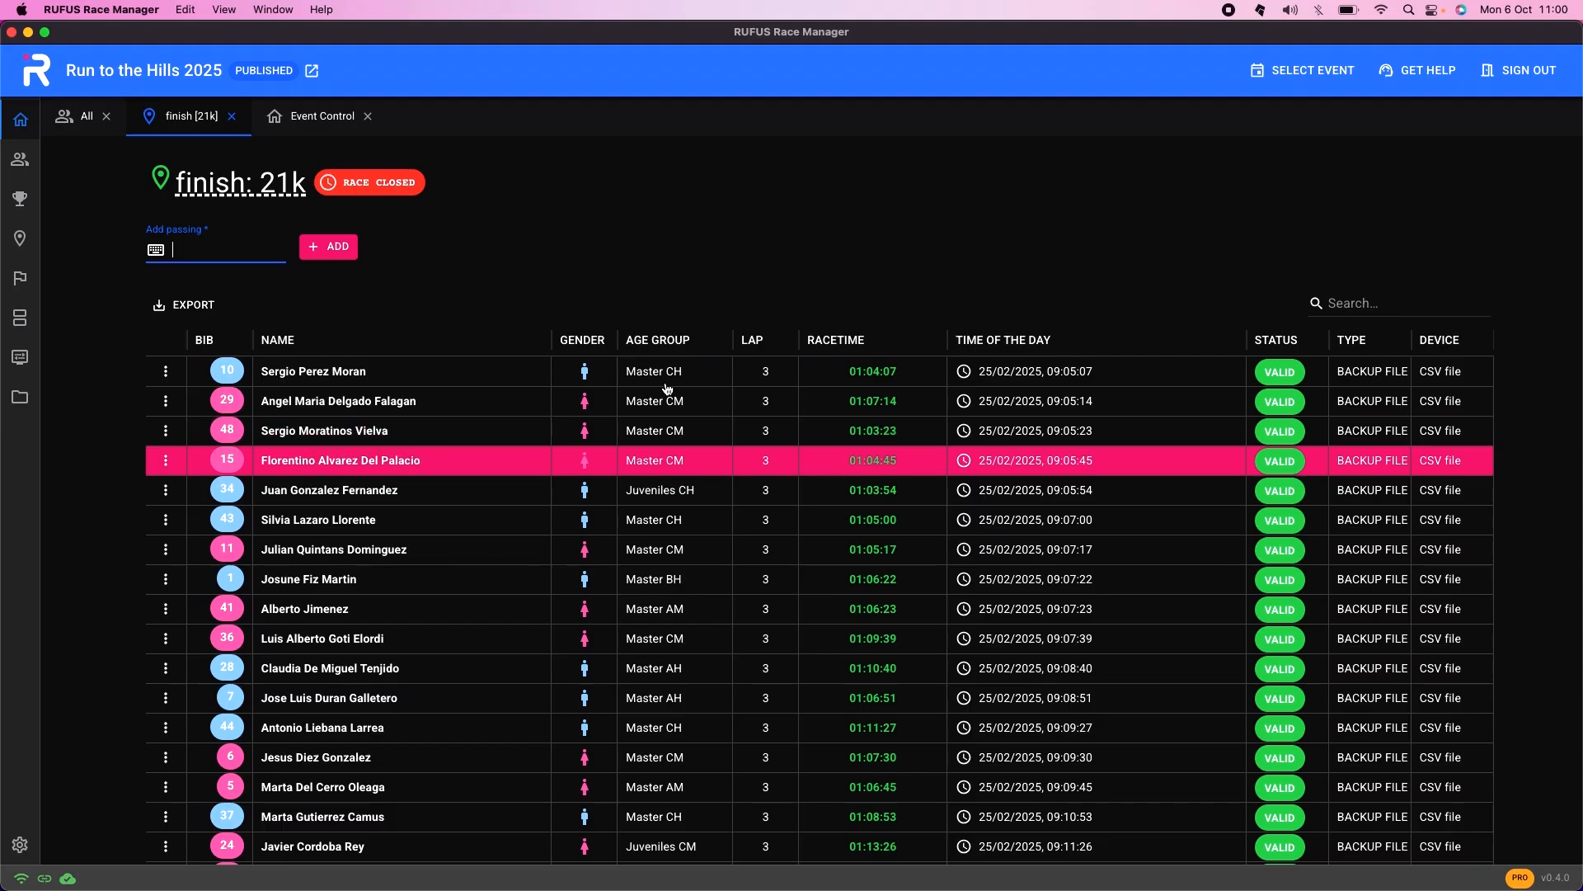
{"action": "left_click", "coordinate": [208, 305]}
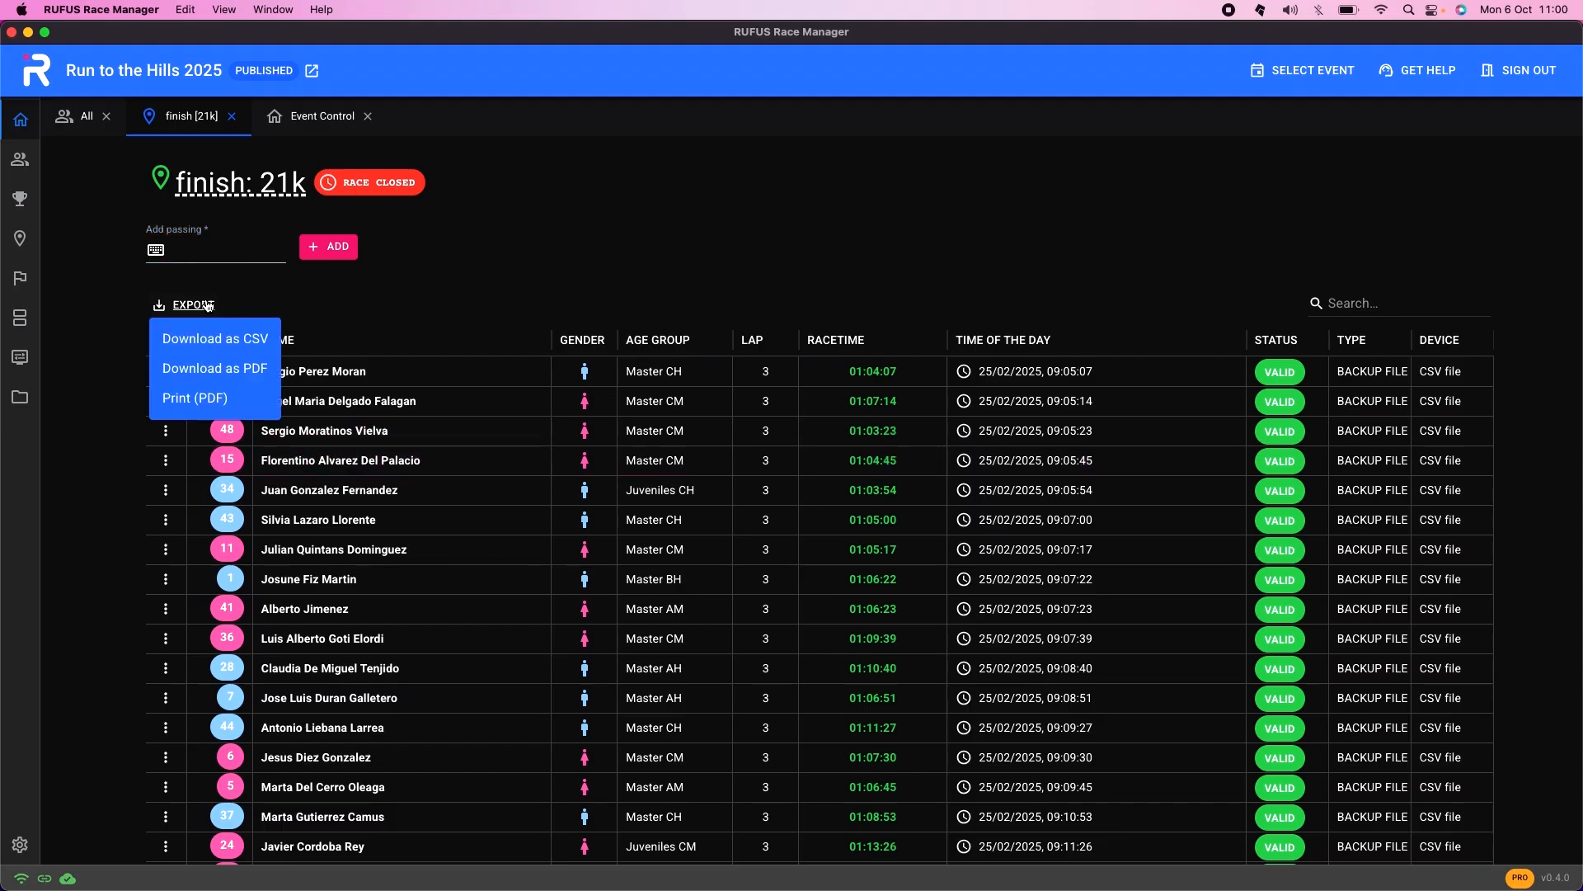
{"action": "left_click", "coordinate": [235, 398]}
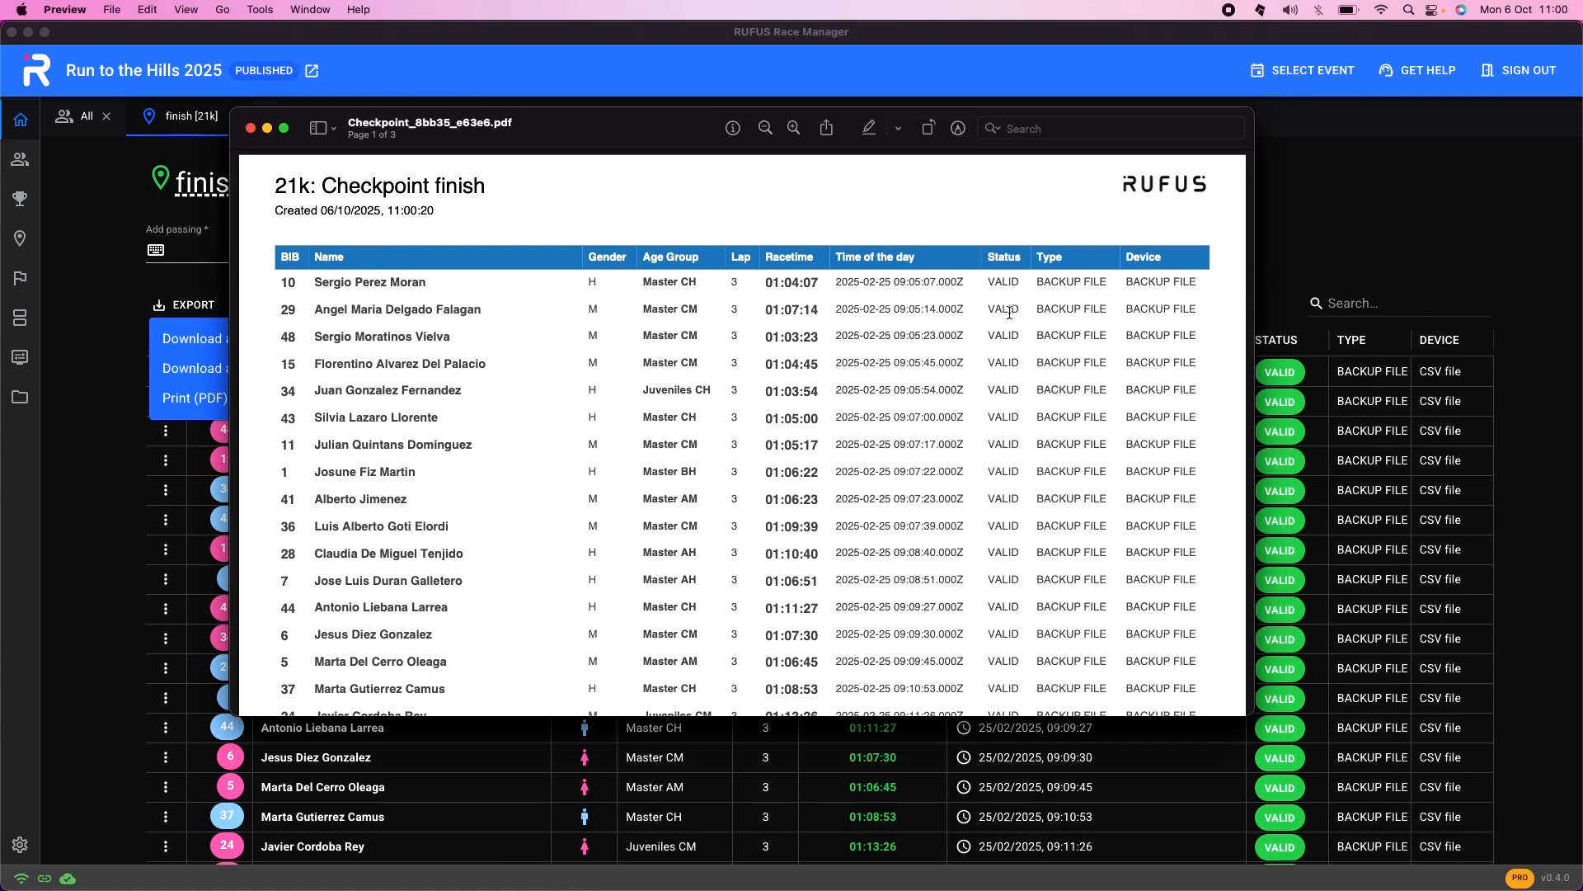
{"action": "left_click", "coordinate": [250, 128]}
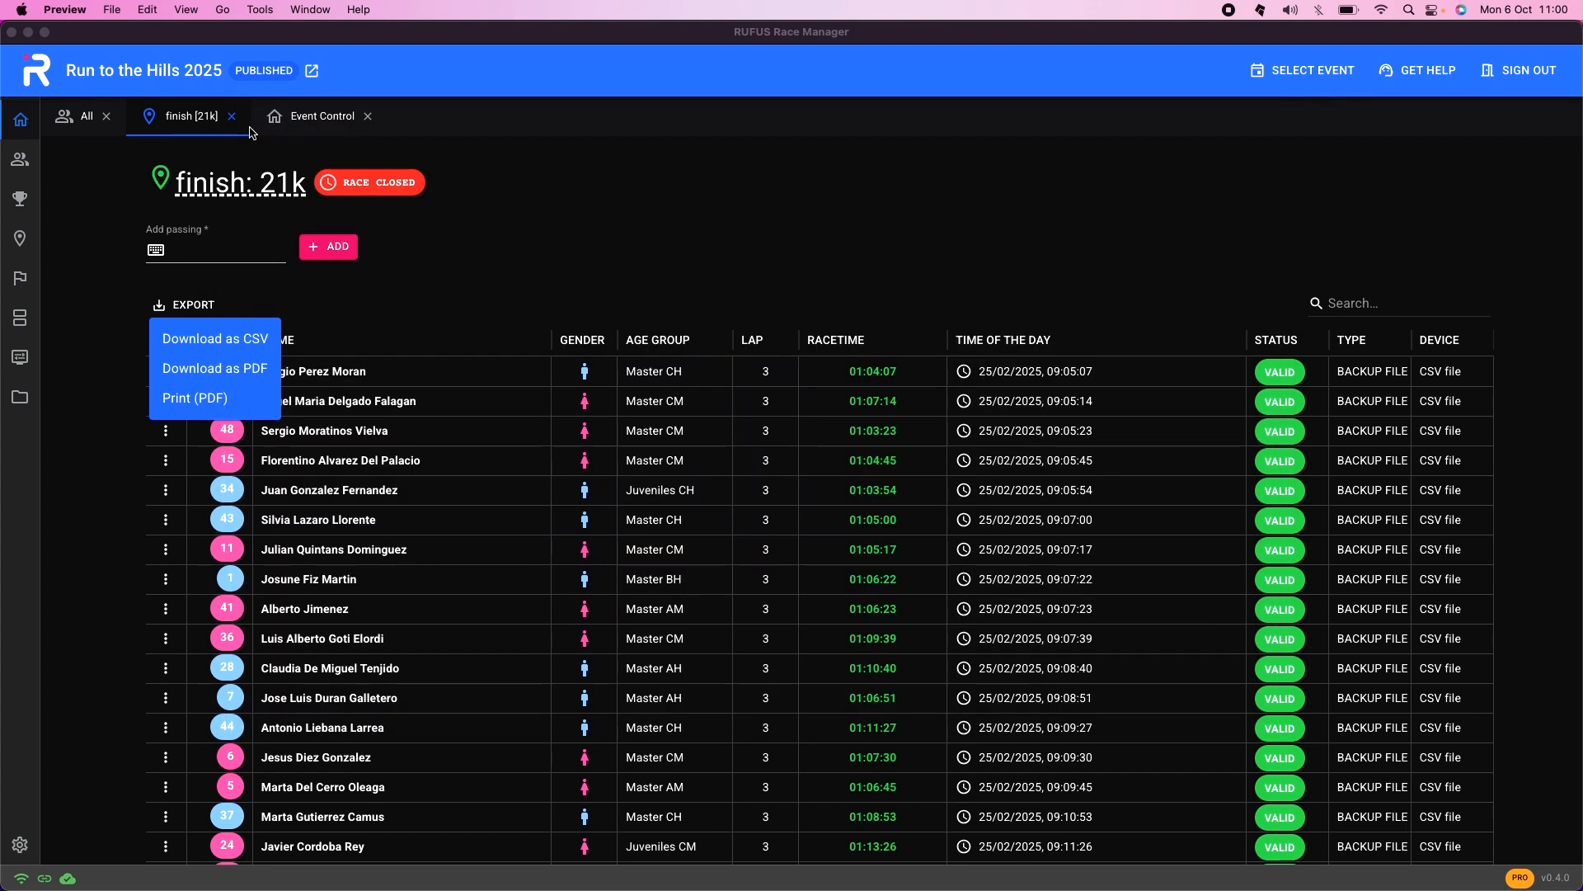
Open the 21k race results and collapse the list of results.
{"action": "left_click", "coordinate": [25, 201]}
{"action": "left_click", "coordinate": [146, 189]}
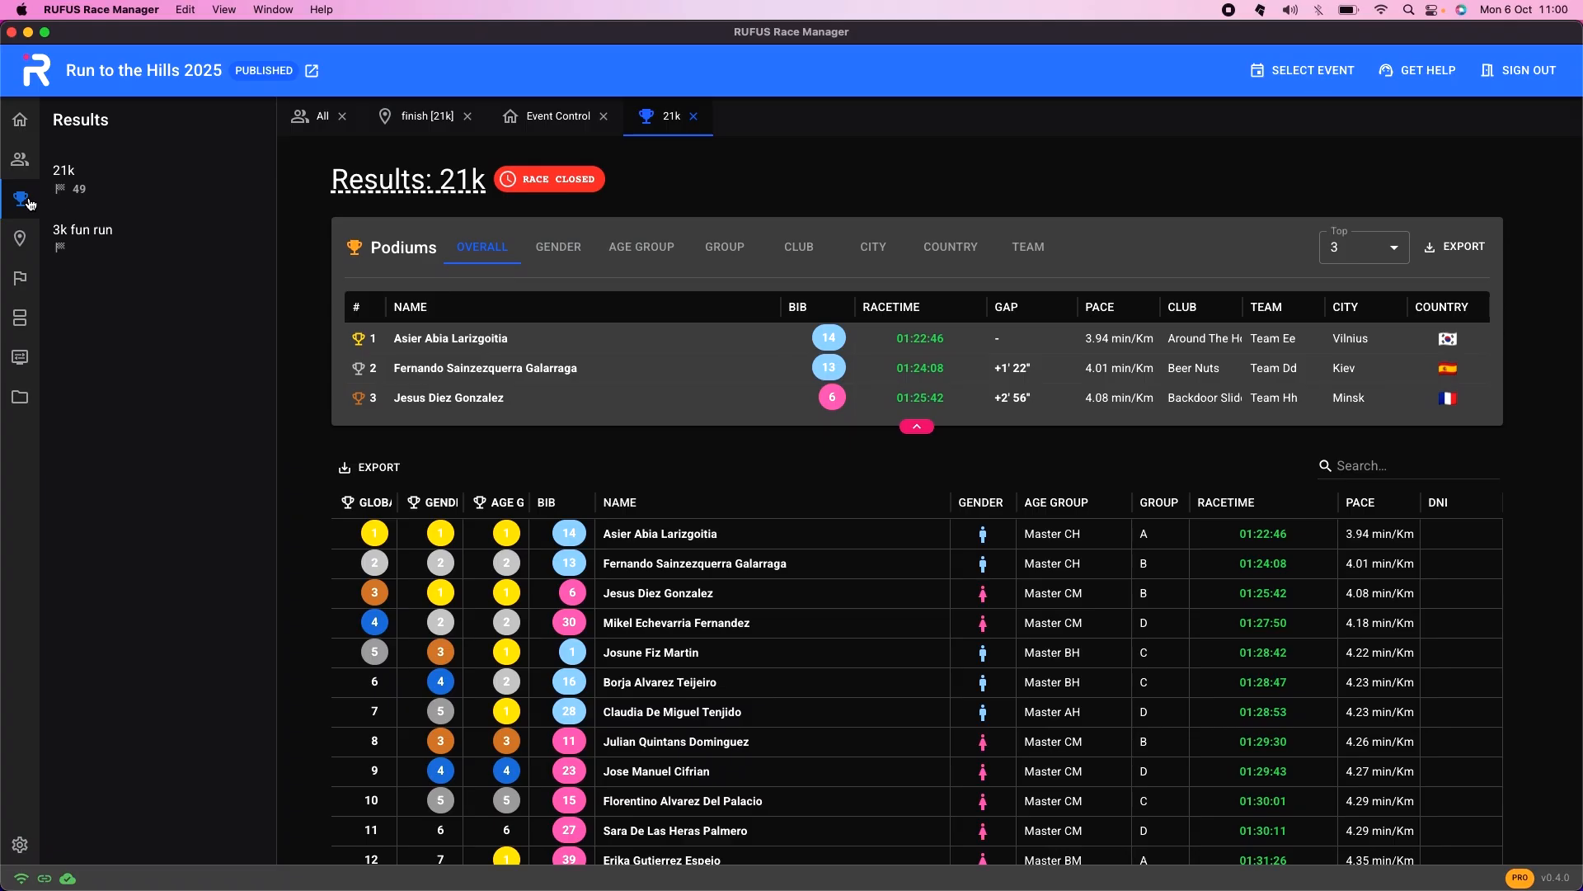
{"action": "left_click", "coordinate": [25, 201]}
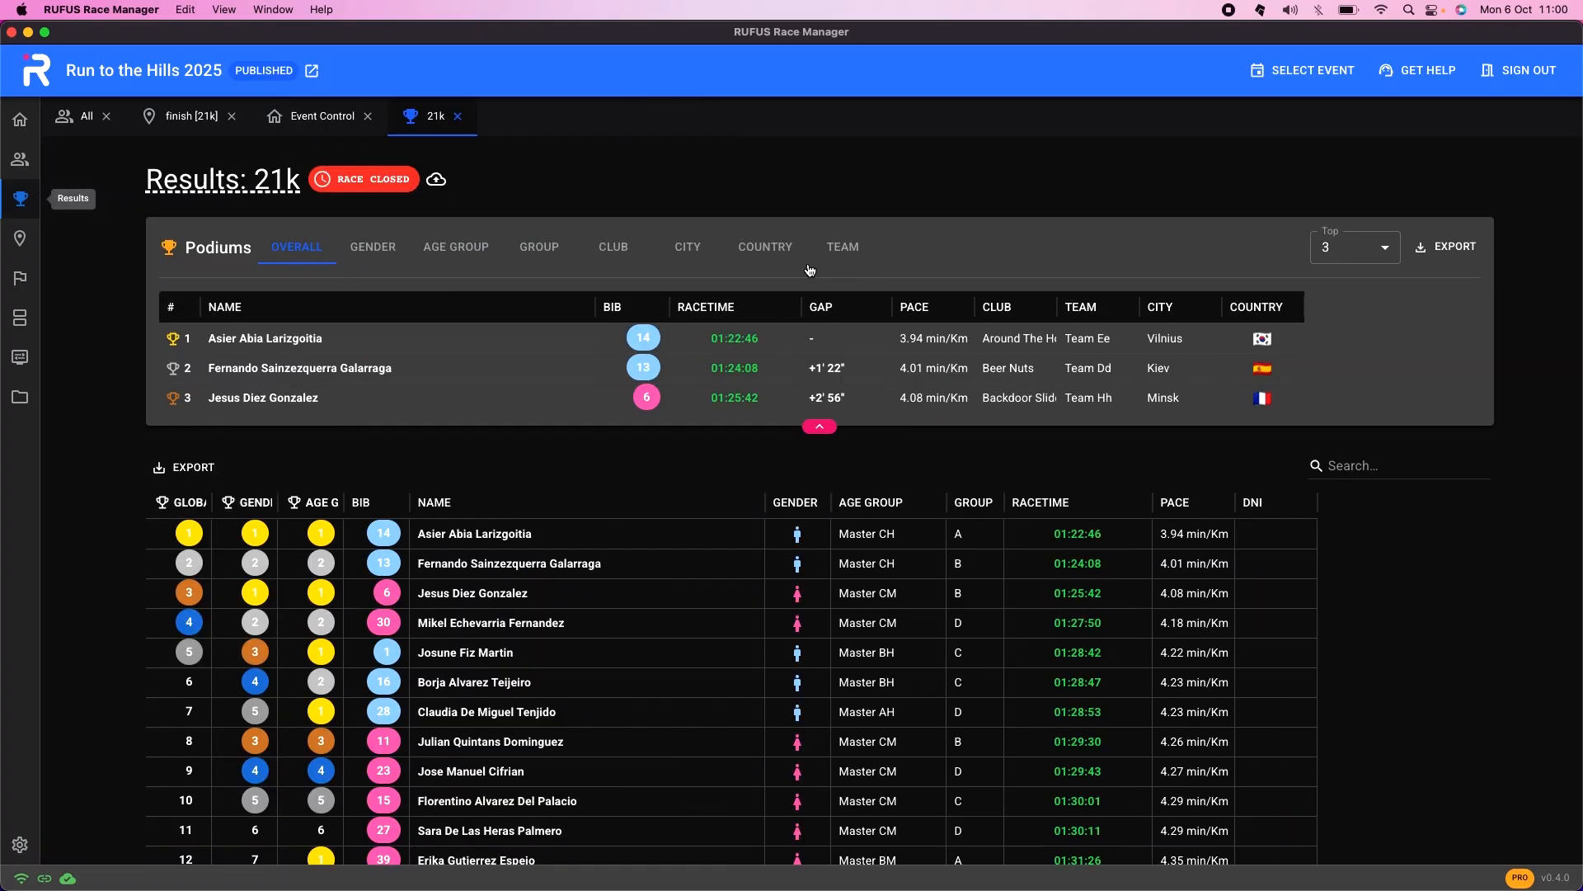
Export the ungrouped 21k results table with the Print (PDF) option, and close the PDF preview.
{"action": "left_click", "coordinate": [186, 469]}
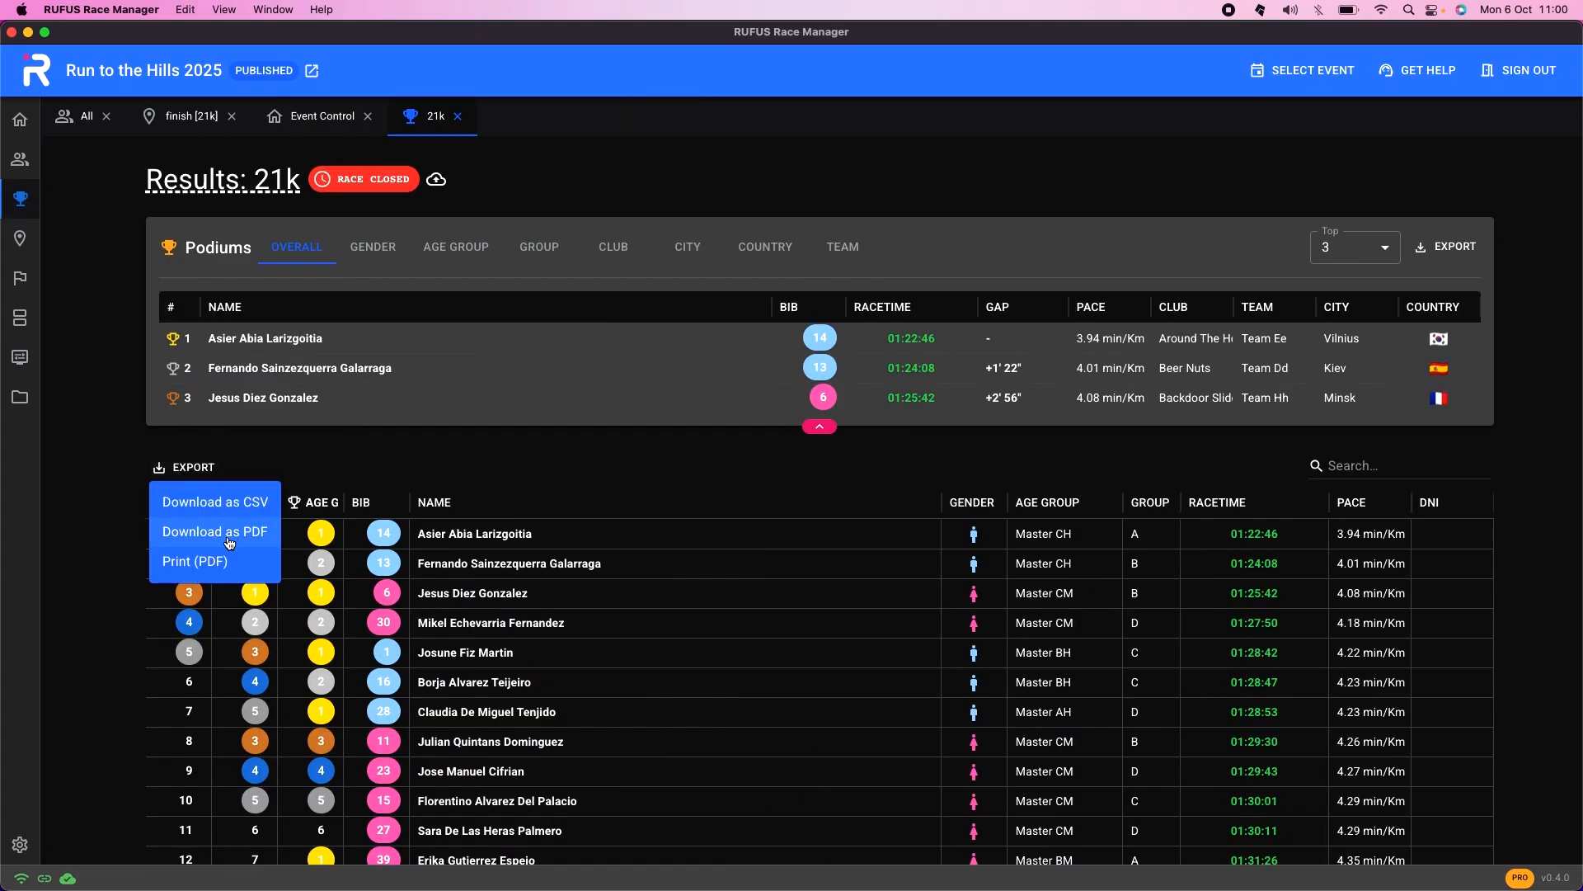
{"action": "left_click", "coordinate": [221, 563]}
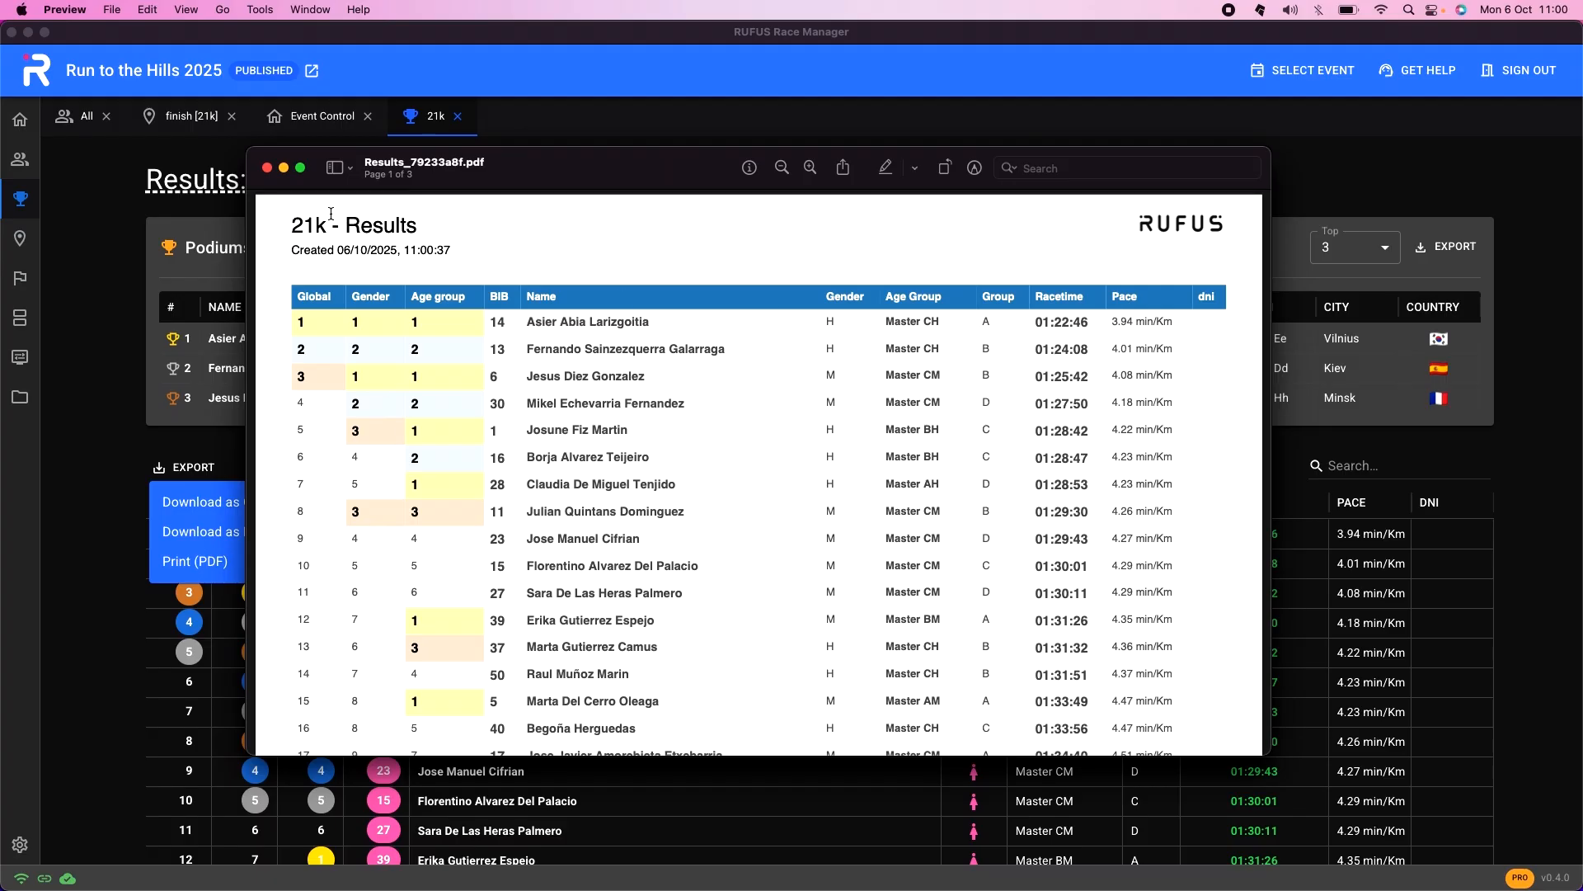
{"action": "left_click", "coordinate": [268, 168]}
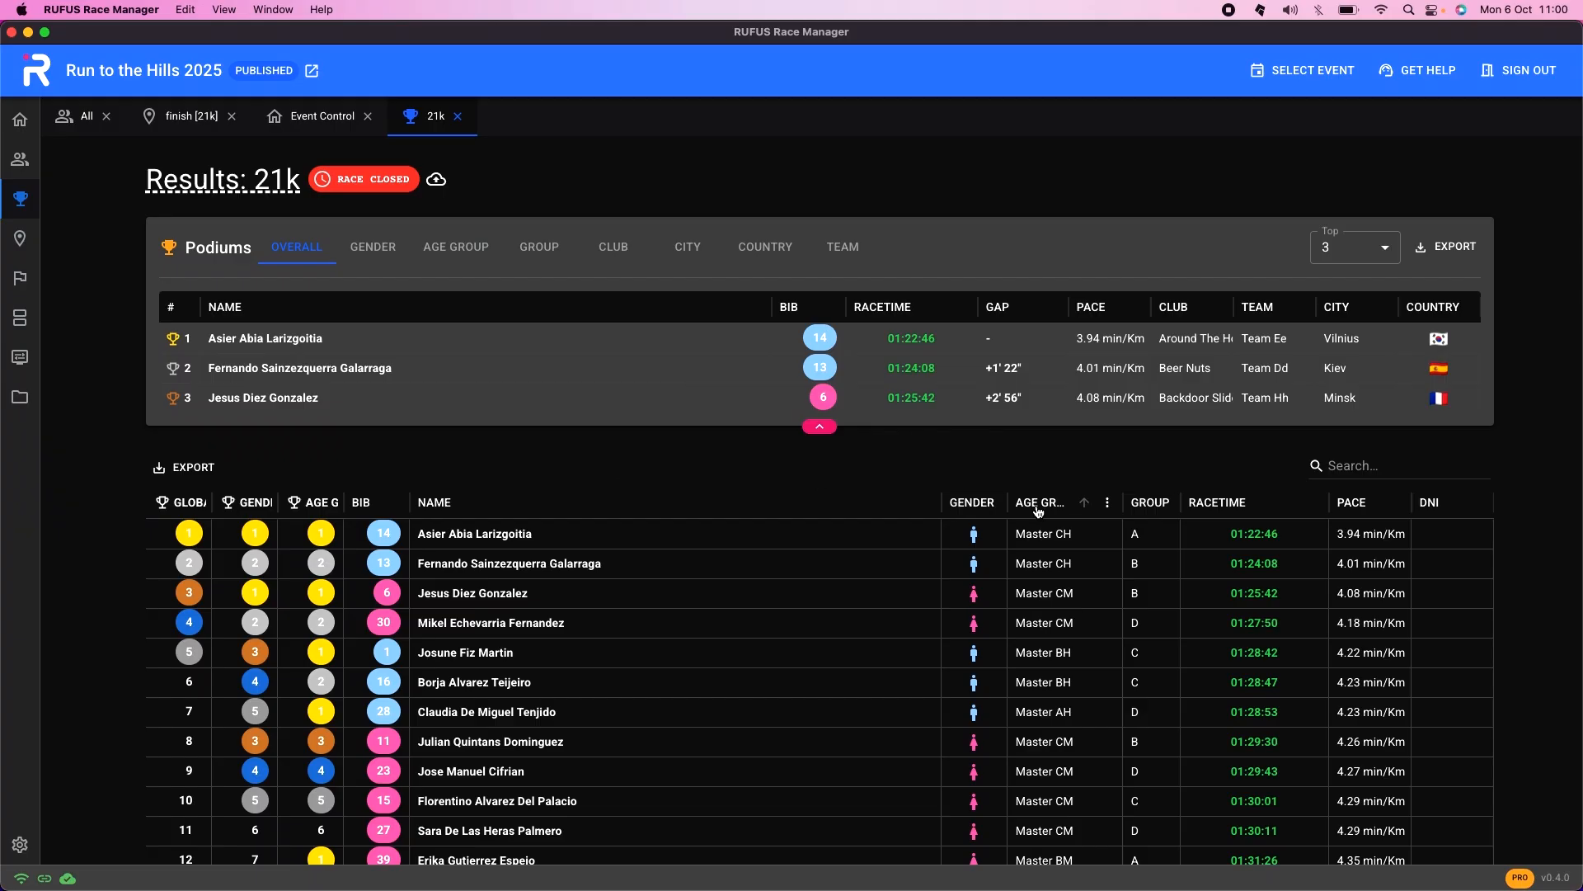
Group the 21k results table by Age Group and export it with the Print (PDF) option.
{"action": "left_click", "coordinate": [1108, 505]}
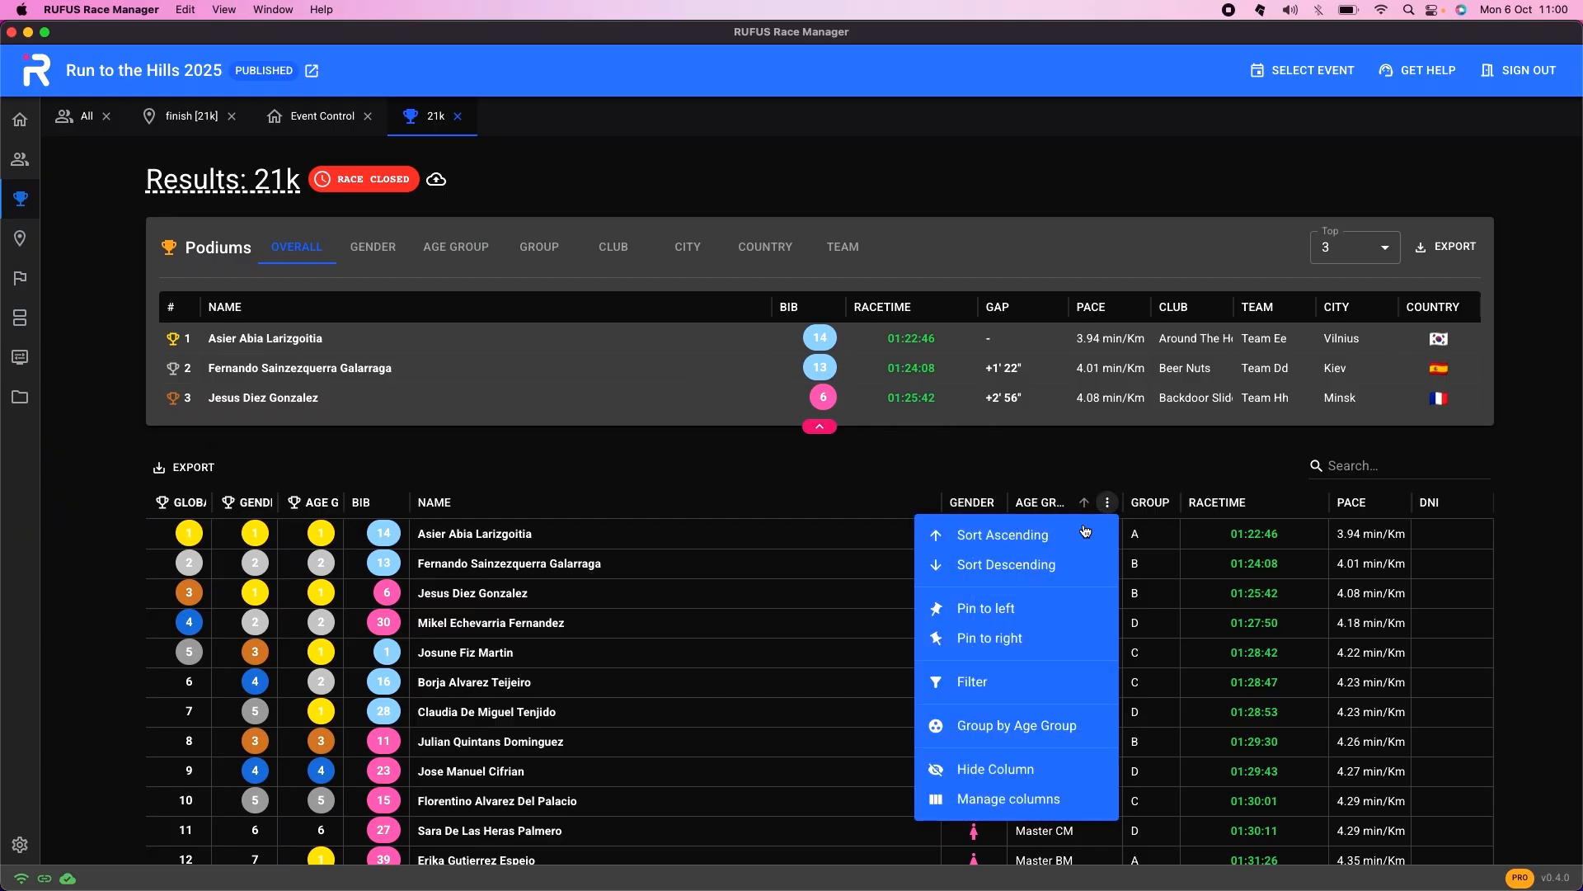
{"action": "left_click", "coordinate": [1076, 726]}
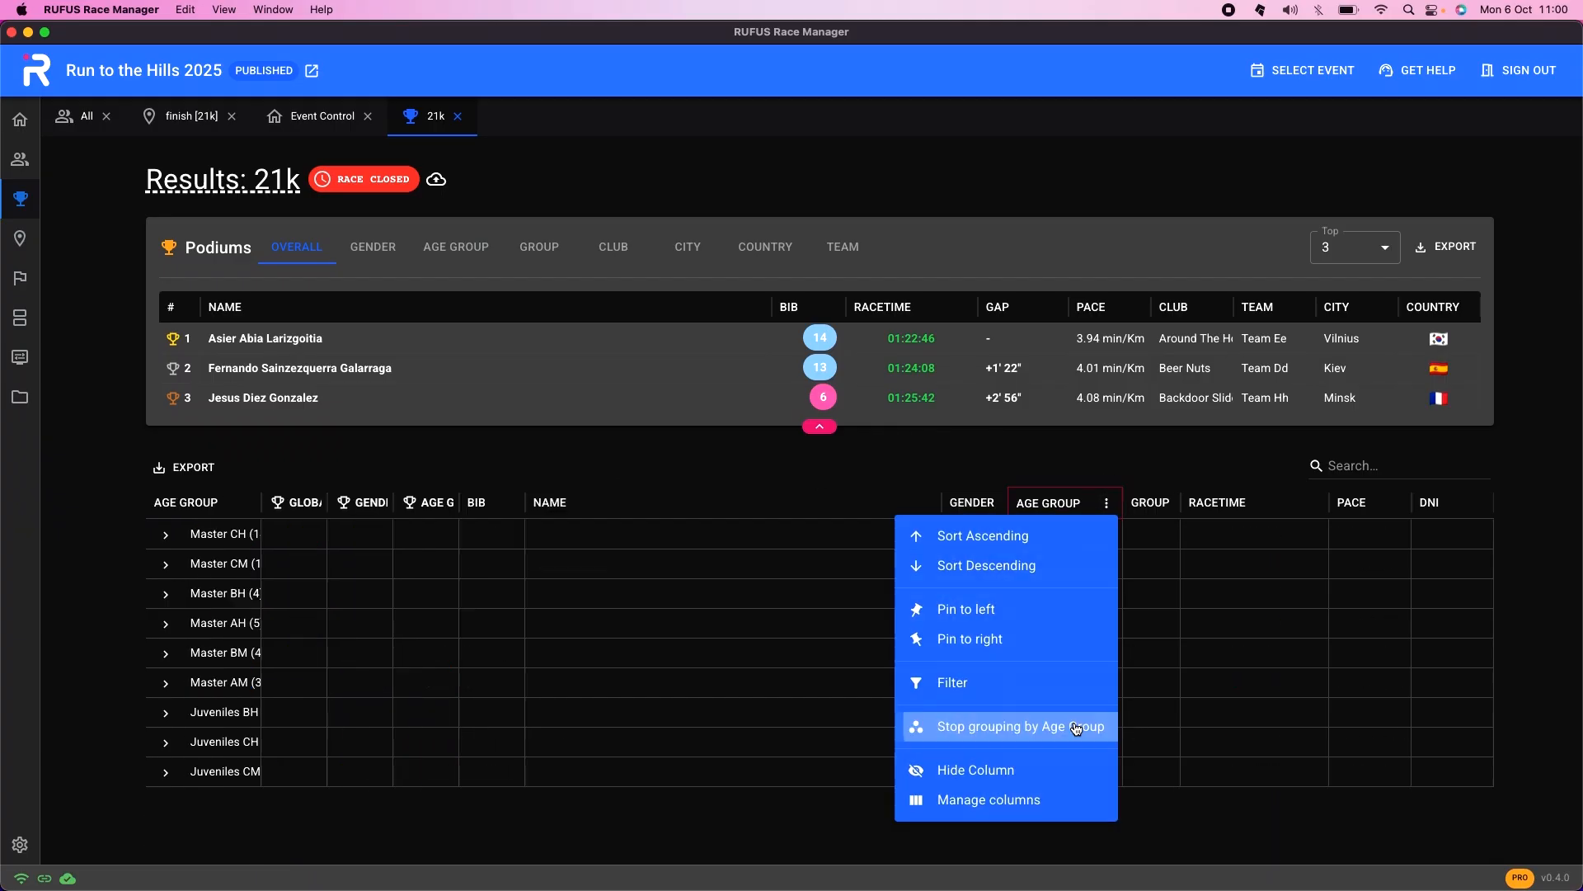
{"action": "left_click", "coordinate": [203, 468]}
{"action": "left_click", "coordinate": [206, 561]}
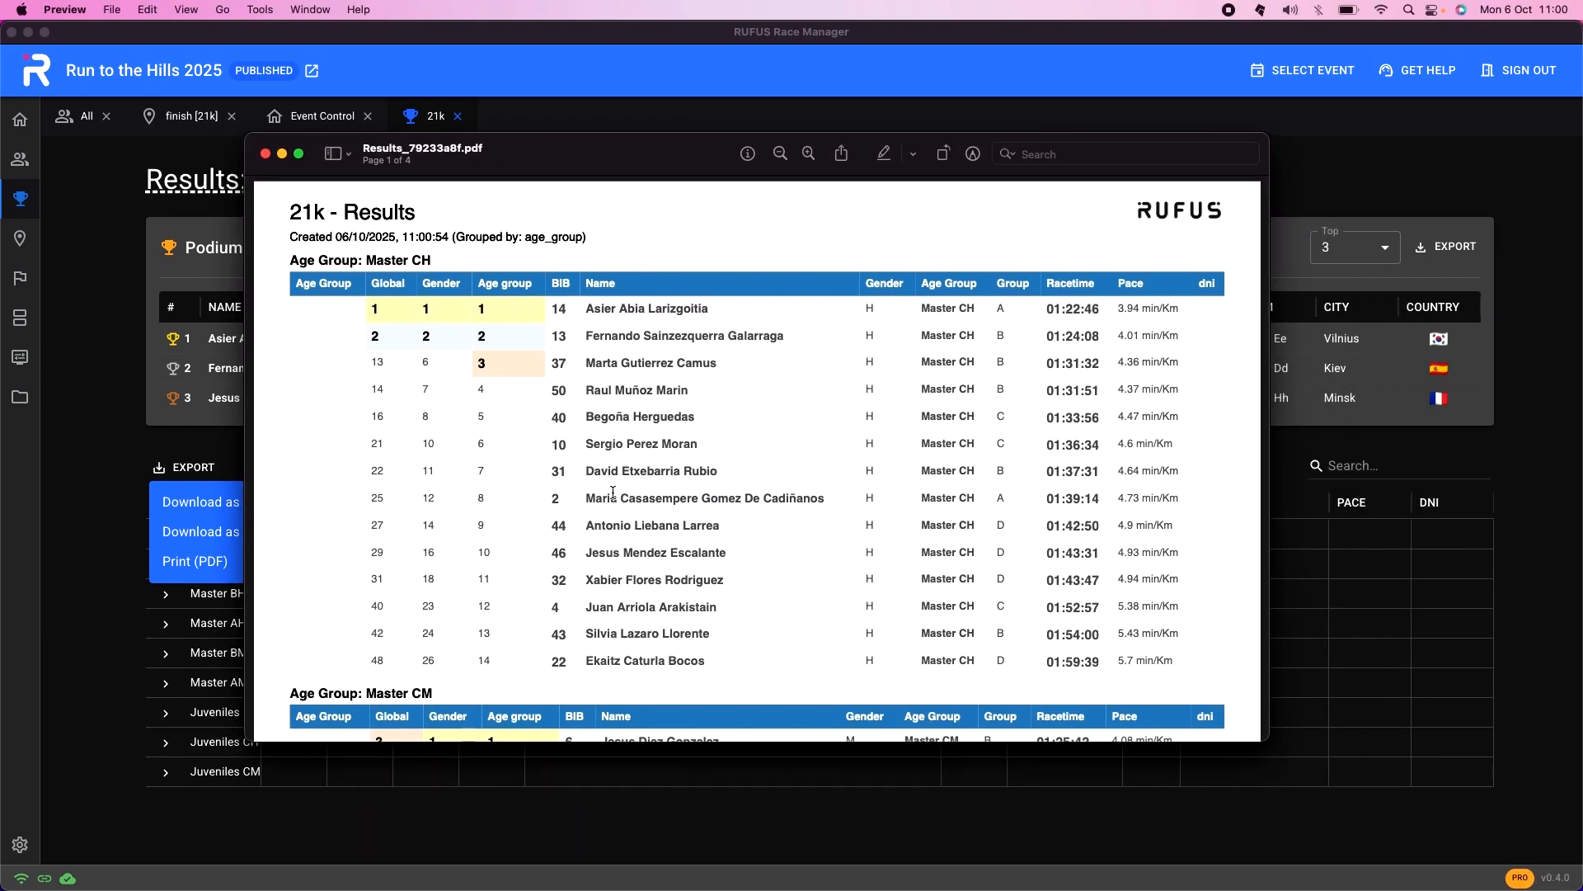
Examine the age group sections across the pages of the exported results PDF, and close it.
{"action": "scroll", "coordinate": [563, 532], "scroll_direction": "down", "scroll_amount": 10}
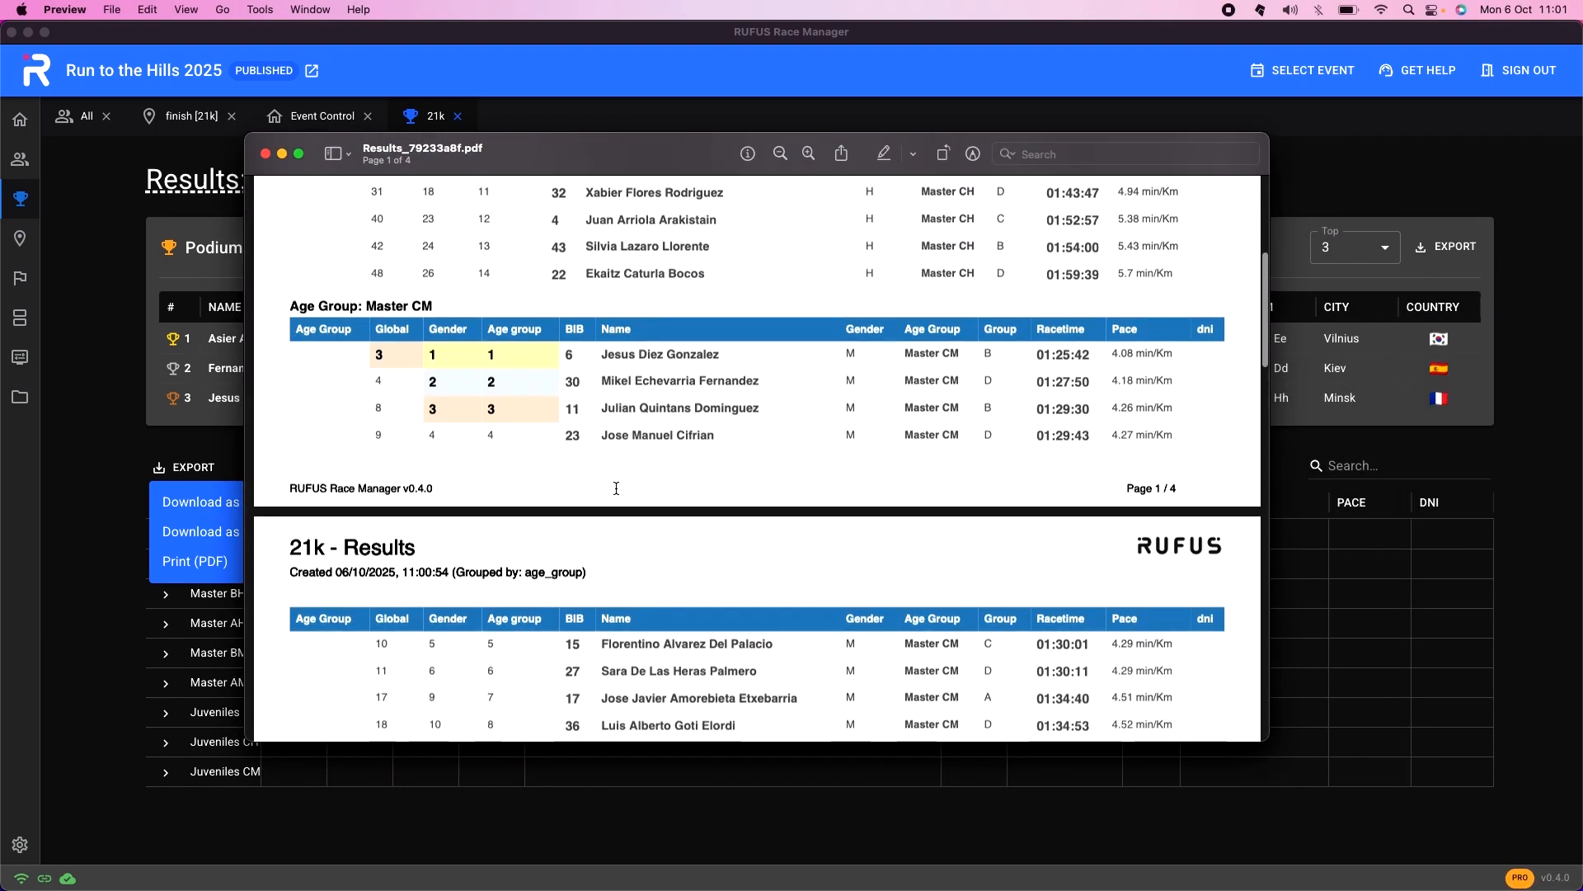
{"action": "scroll", "coordinate": [615, 488], "scroll_direction": "down", "scroll_amount": 20}
{"action": "scroll", "coordinate": [616, 489], "scroll_direction": "up", "scroll_amount": 20}
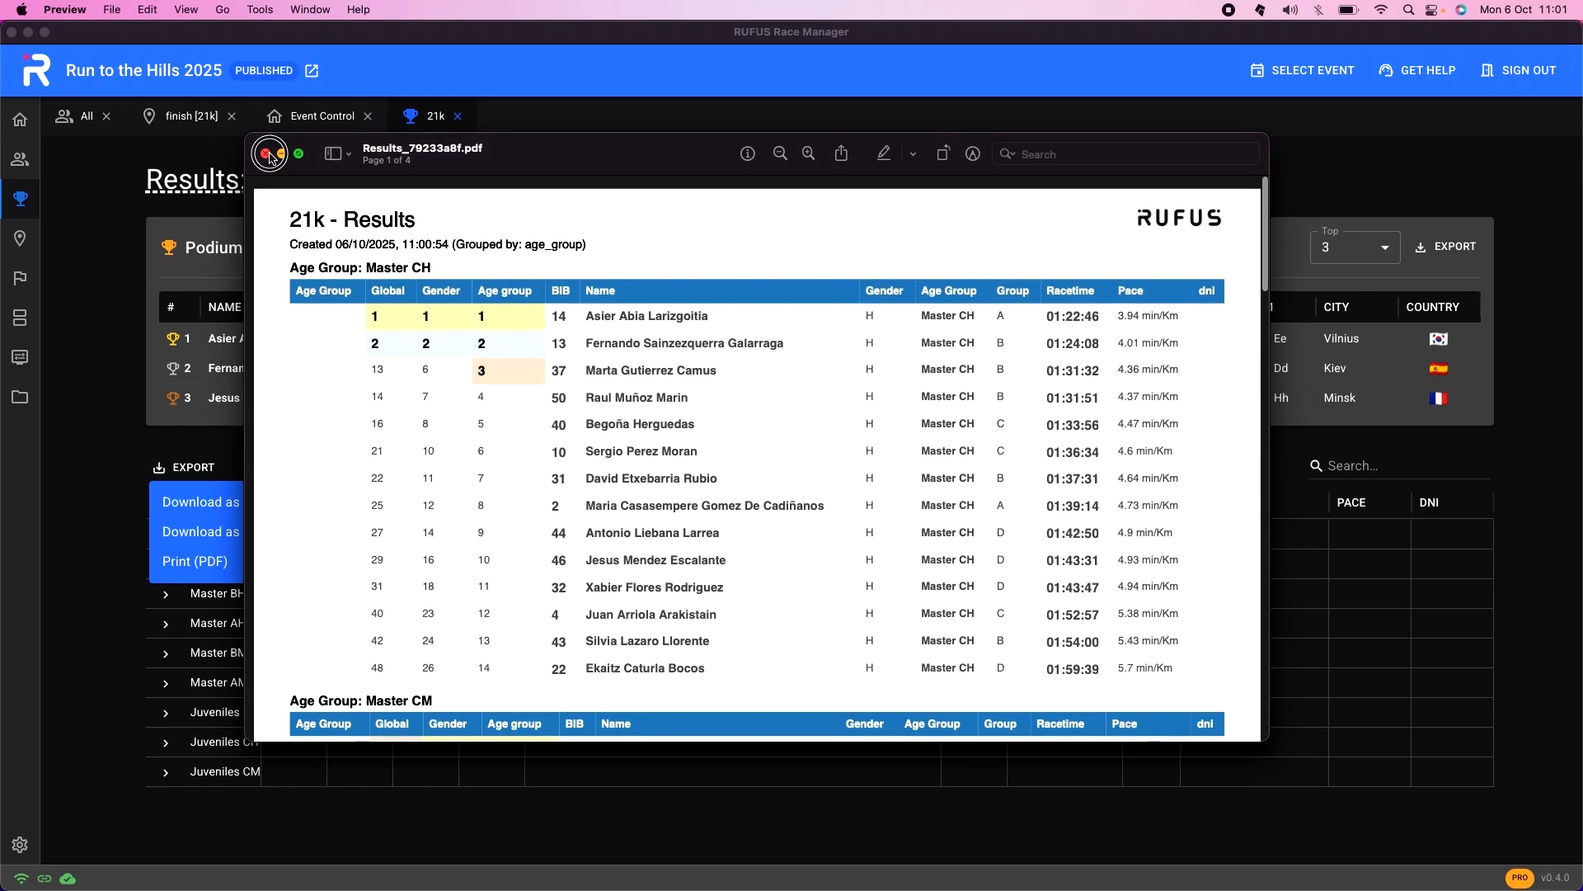
{"action": "left_click", "coordinate": [265, 154]}
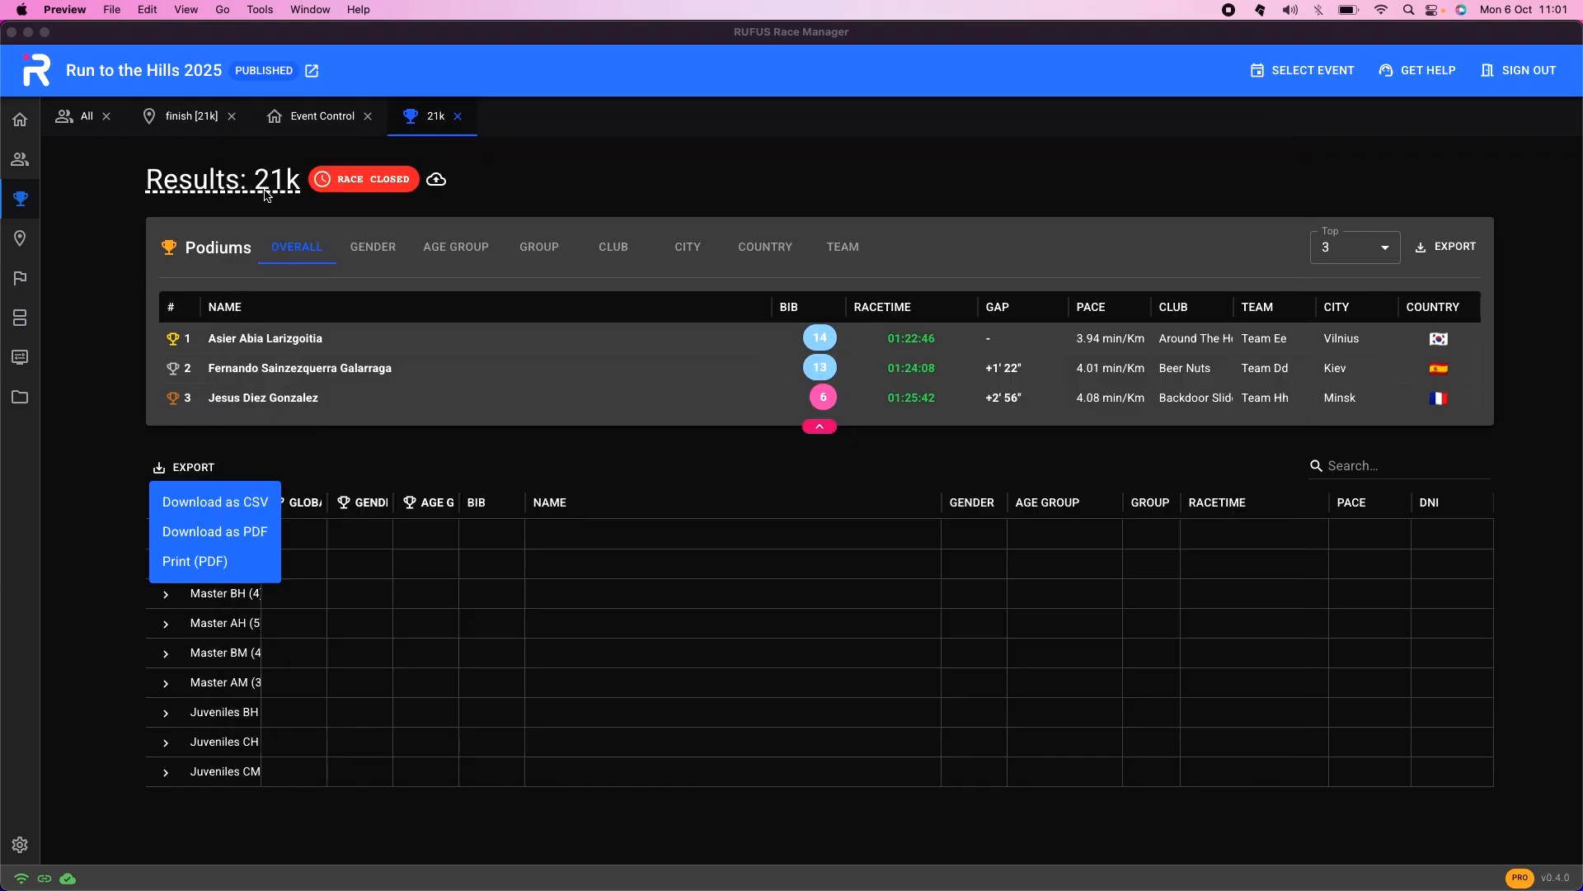
Check the overall podium's export options, and export the 21k Age Group podiums with the Only filled Age group podiums option.
{"action": "left_click", "coordinate": [1456, 250]}
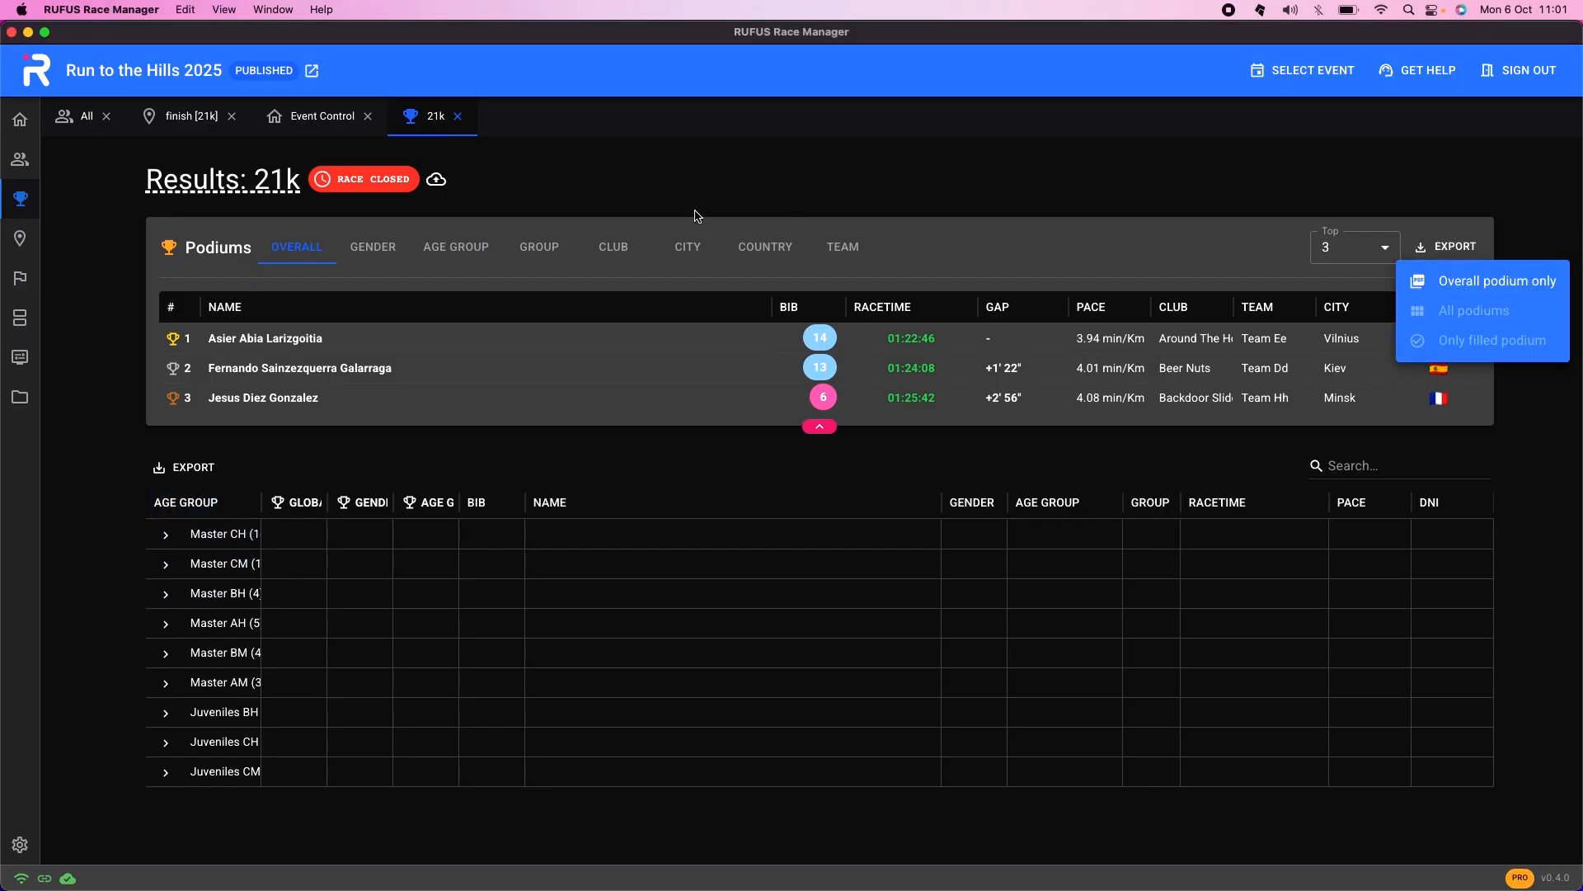
{"action": "left_click", "coordinate": [427, 243]}
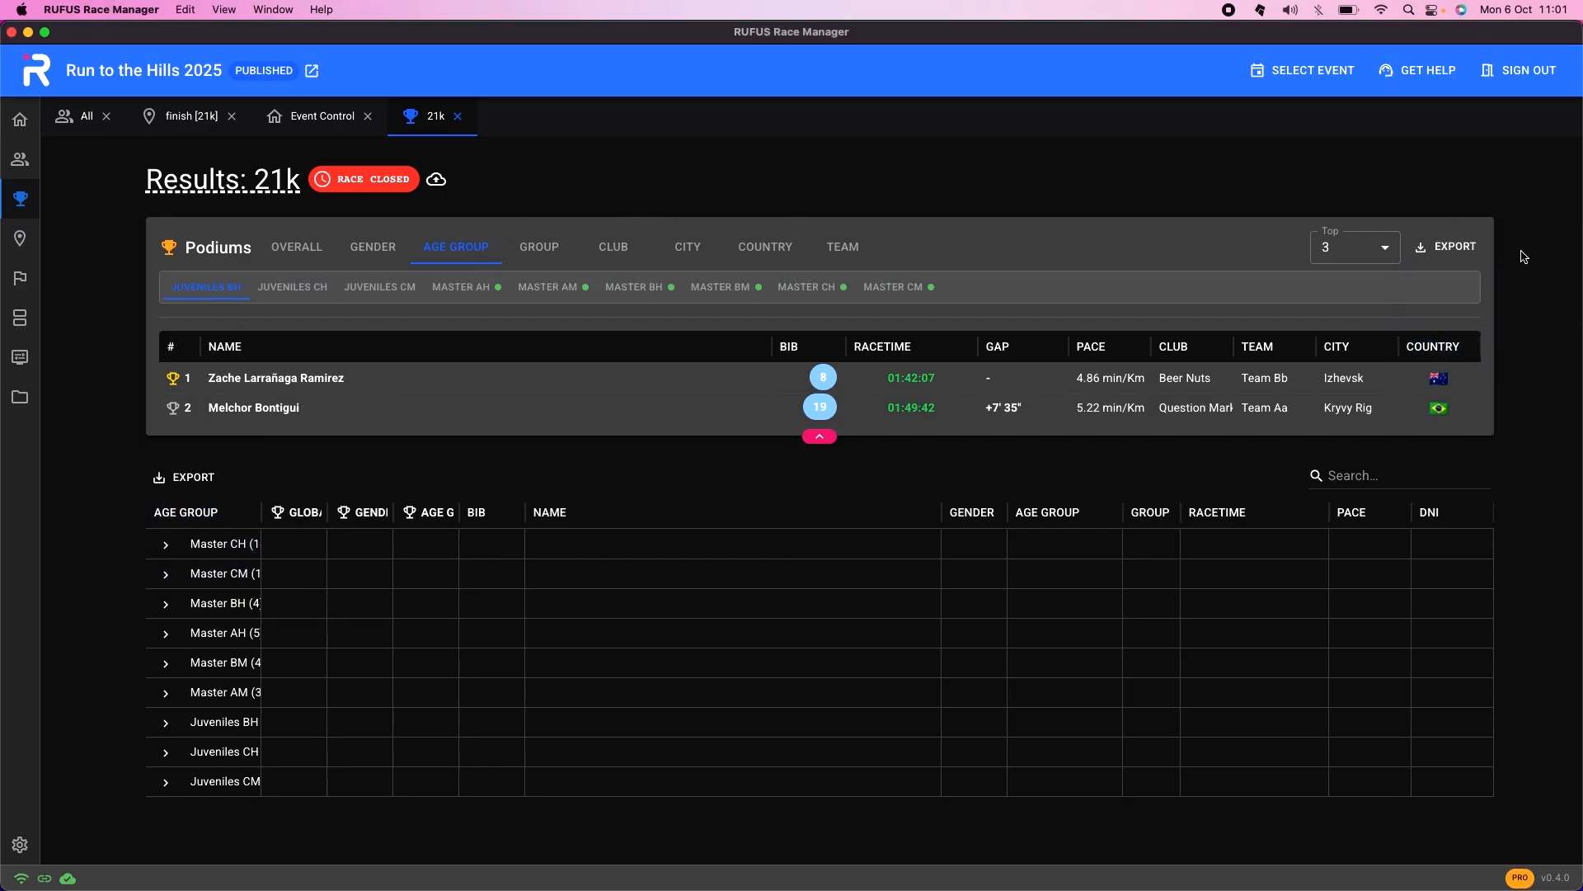
{"action": "left_click", "coordinate": [1449, 247]}
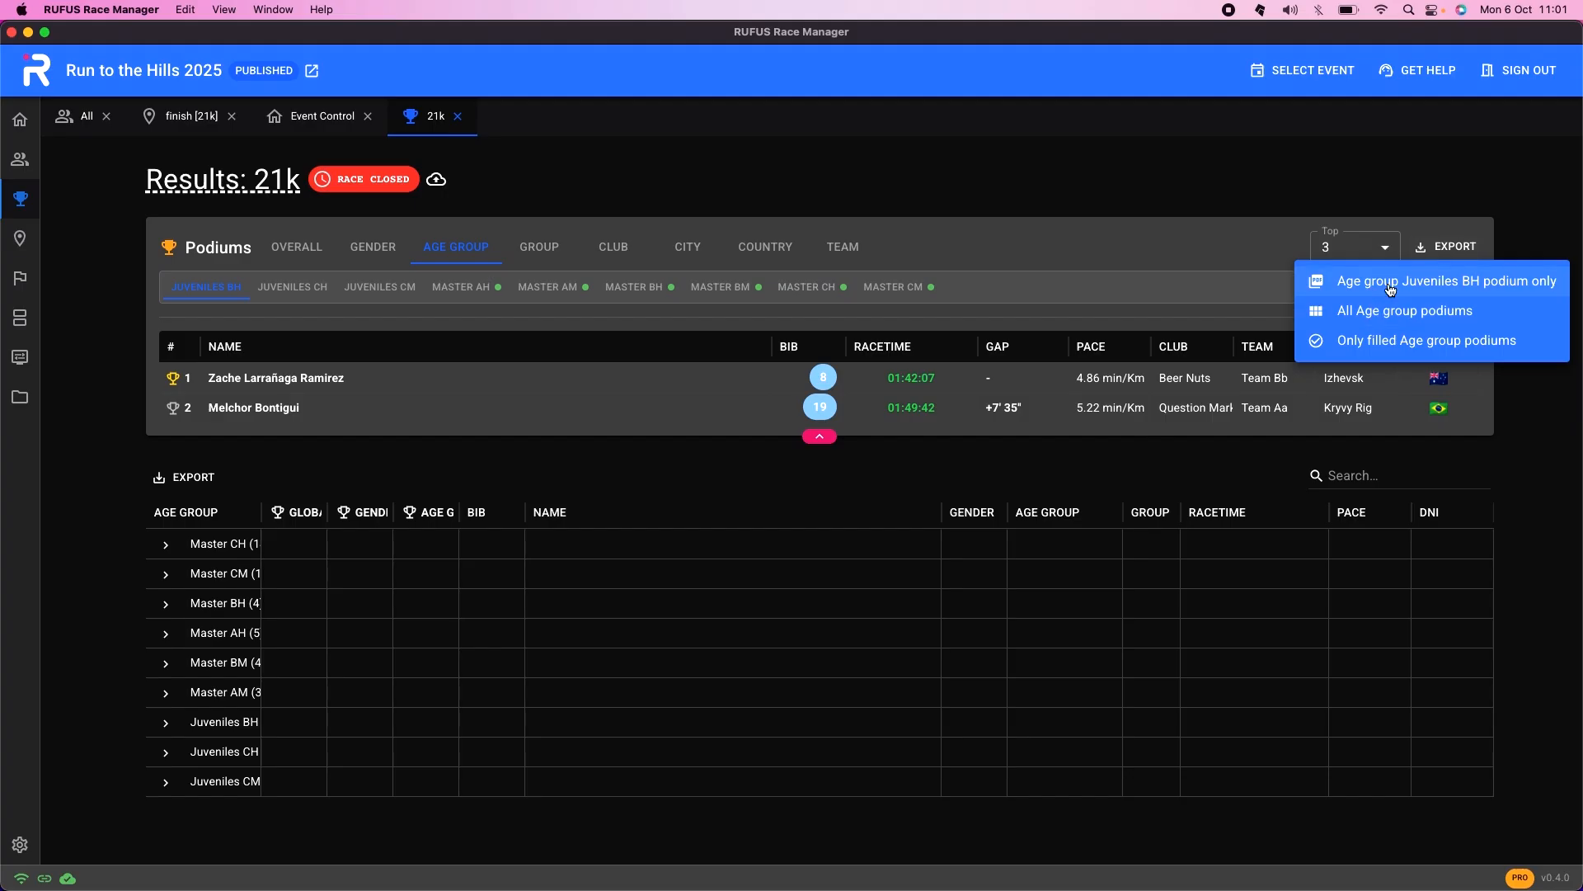
{"action": "left_click", "coordinate": [1368, 339]}
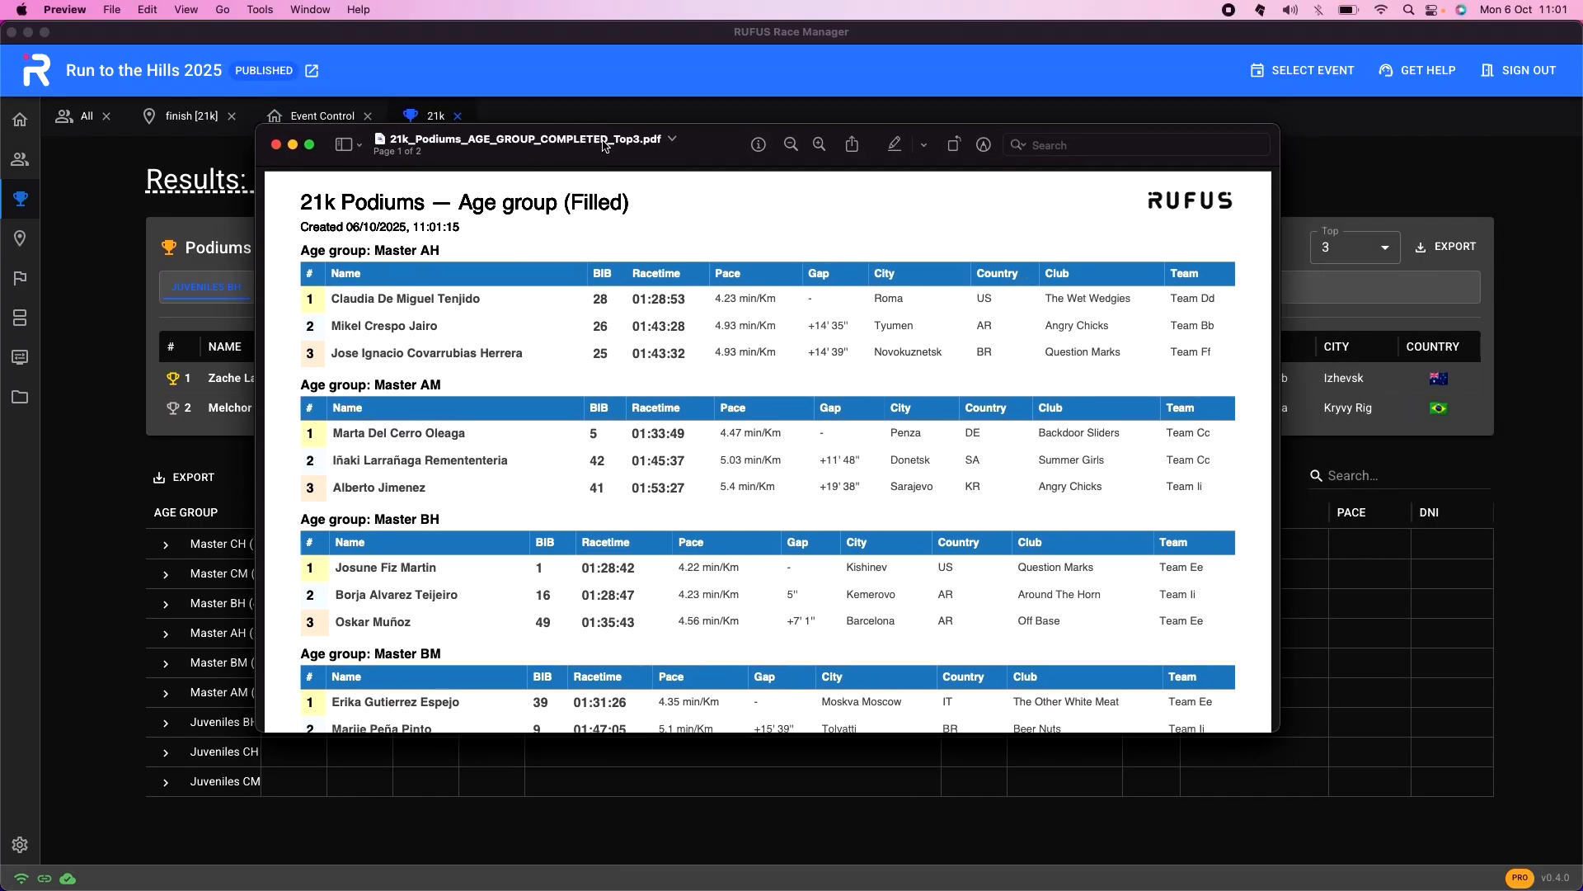
Examine the age group podiums across the pages of the exported PDF, and close the preview.
{"action": "scroll", "coordinate": [812, 366], "scroll_direction": "down", "scroll_amount": 10}
{"action": "scroll", "coordinate": [812, 365], "scroll_direction": "down", "scroll_amount": 5}
{"action": "scroll", "coordinate": [812, 365], "scroll_direction": "up", "scroll_amount": 8}
{"action": "scroll", "coordinate": [812, 365], "scroll_direction": "up", "scroll_amount": 5}
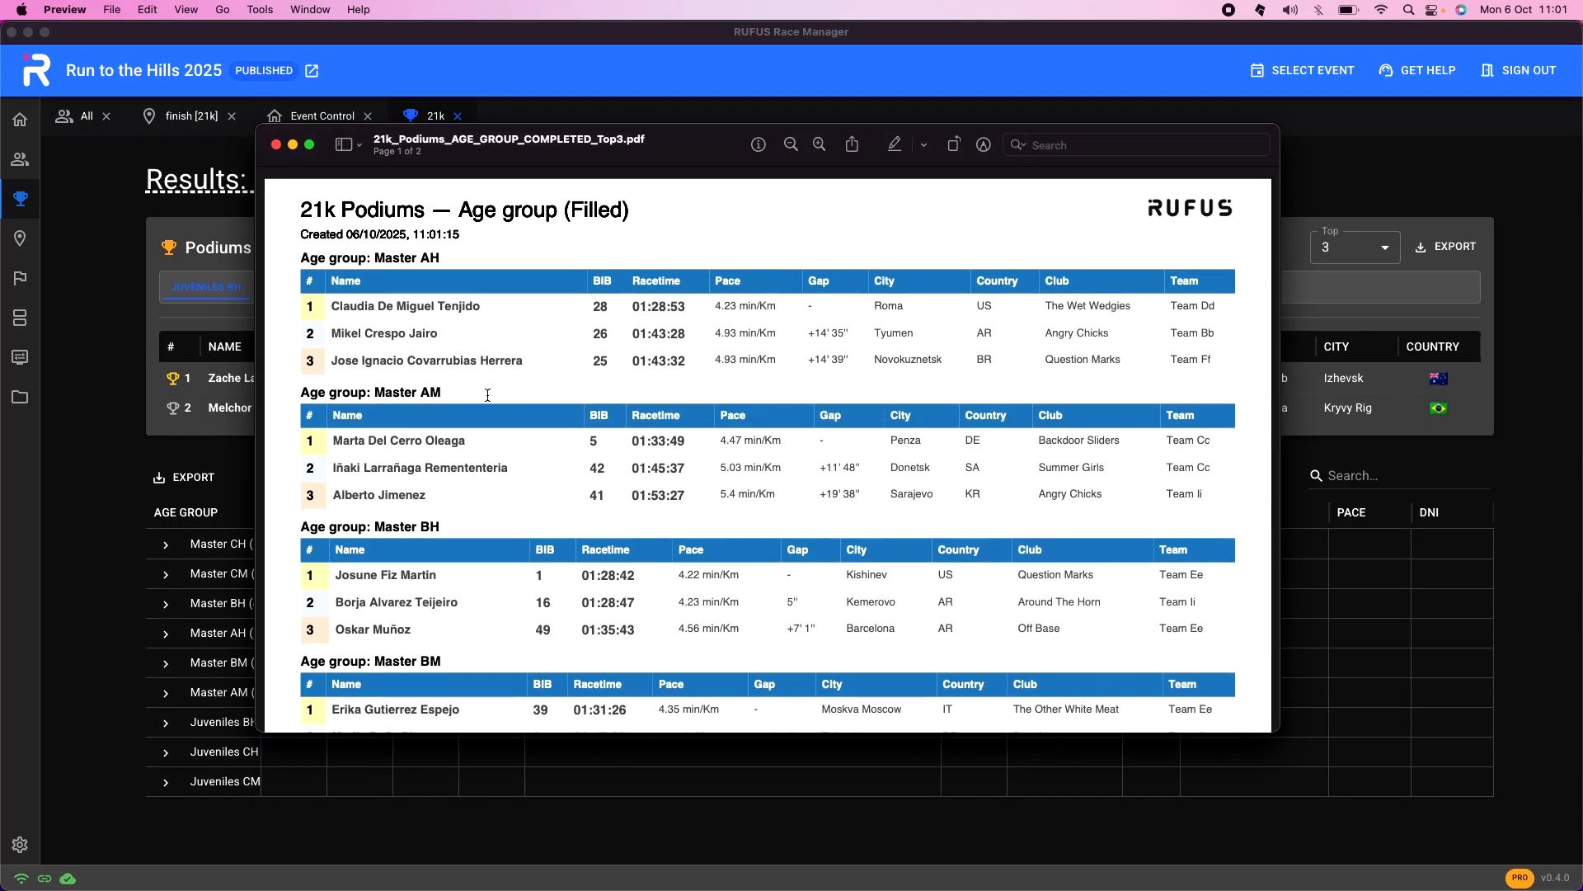
{"action": "left_click", "coordinate": [277, 145]}
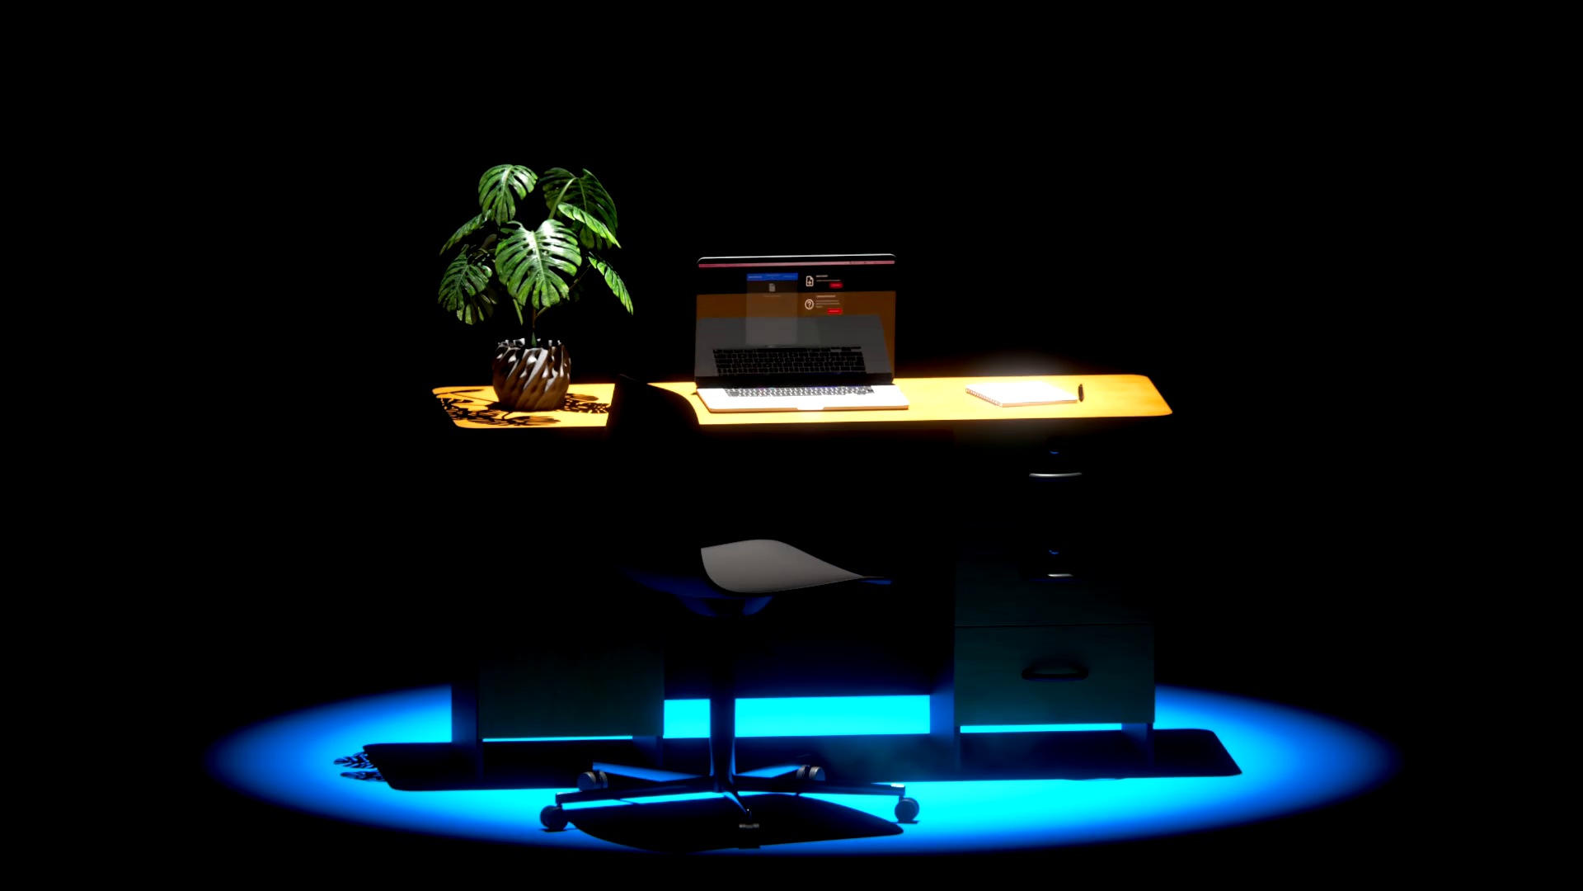